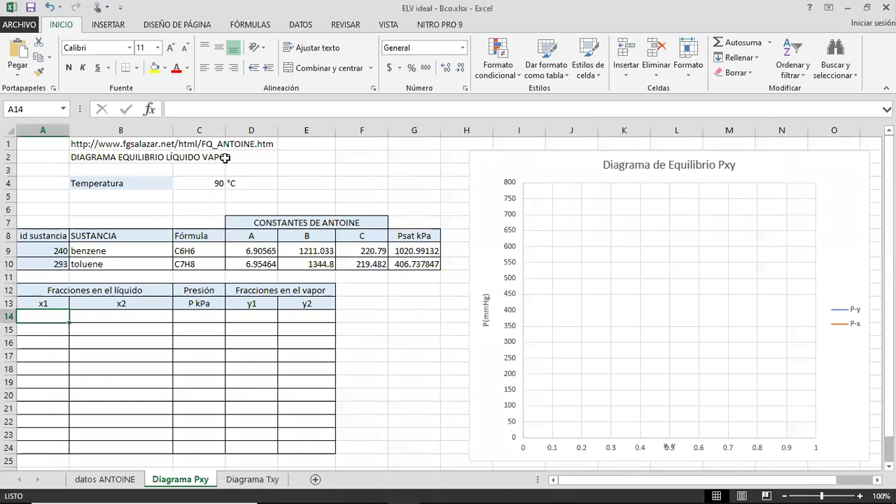
Step: Review the source link in B1 and the datos ANTOINE sheet's reference list and temperature input
{"action": "left_click", "coordinate": [119, 145]}
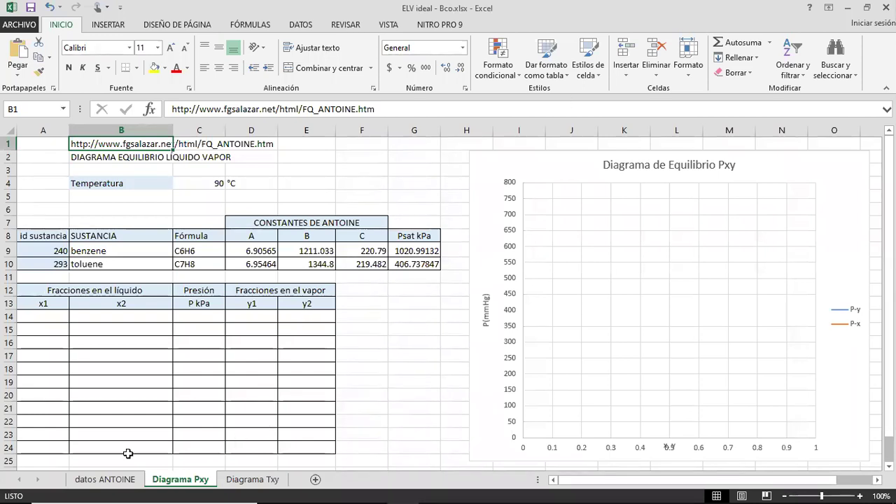
{"action": "left_click", "coordinate": [98, 482]}
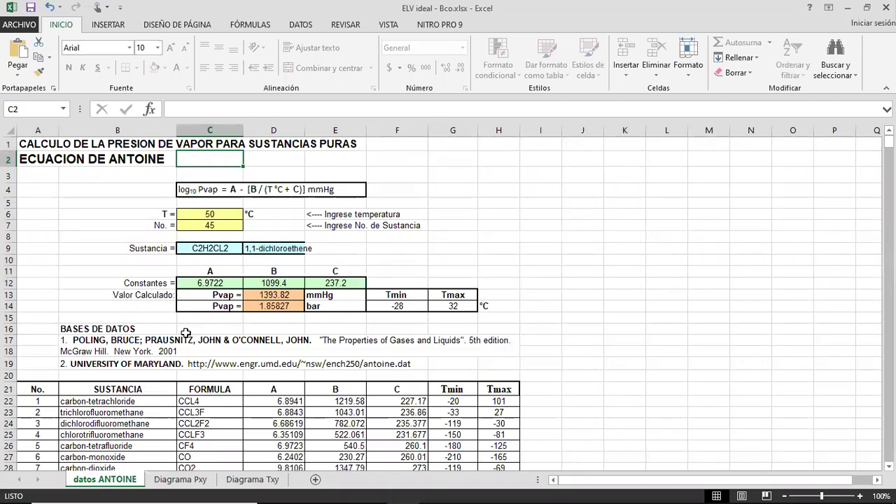
{"action": "left_click", "coordinate": [88, 343]}
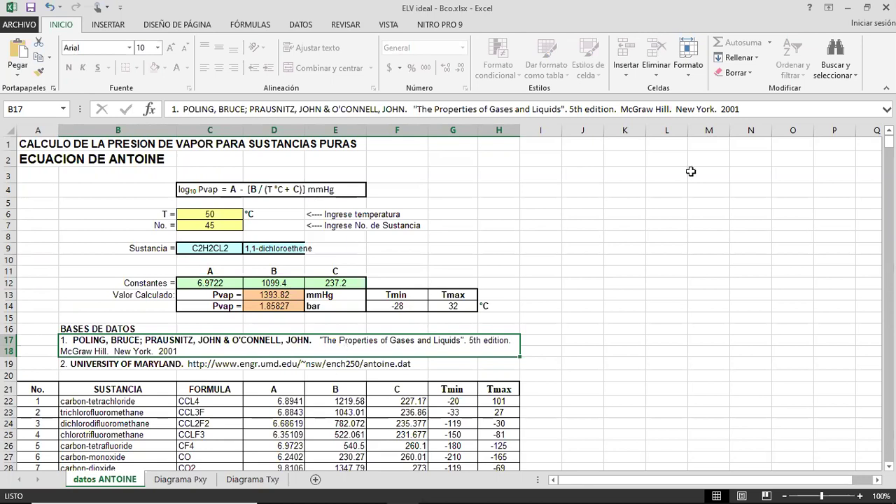
{"action": "left_click", "coordinate": [217, 213]}
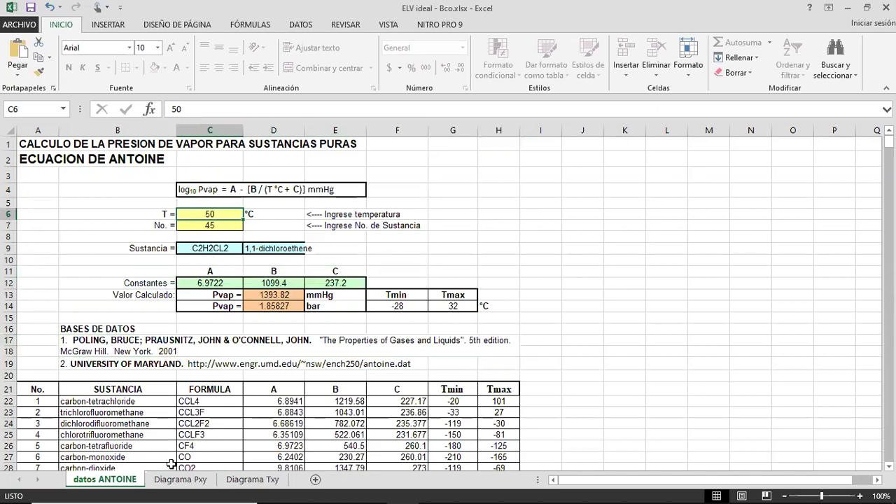
{"action": "left_click", "coordinate": [177, 480]}
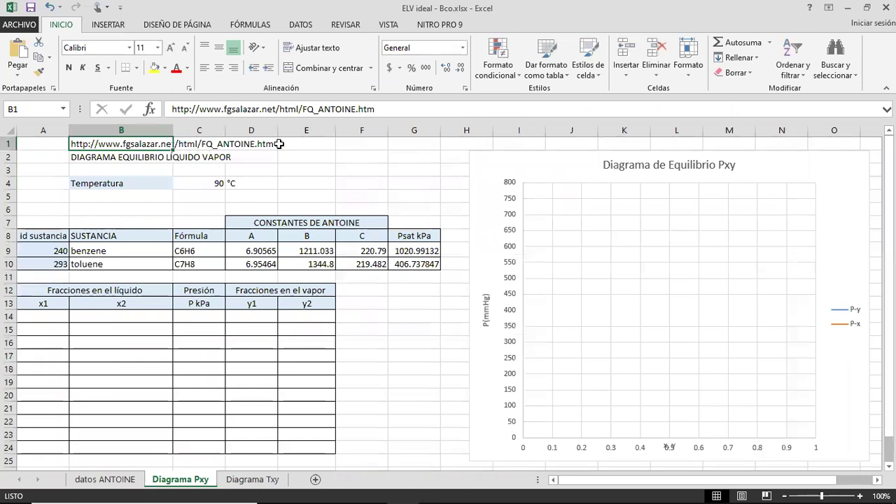
Step: Examine the datos ANTOINE sheet's substance number input and the table of substance names, formulas and Antoine constants
{"action": "left_click", "coordinate": [116, 480]}
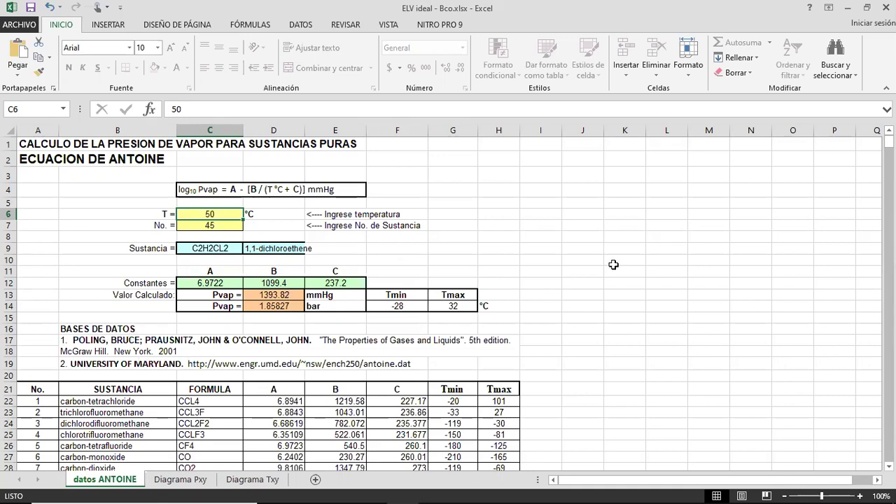
{"action": "scroll", "coordinate": [505, 328], "scroll_direction": "down", "scroll_amount": 1}
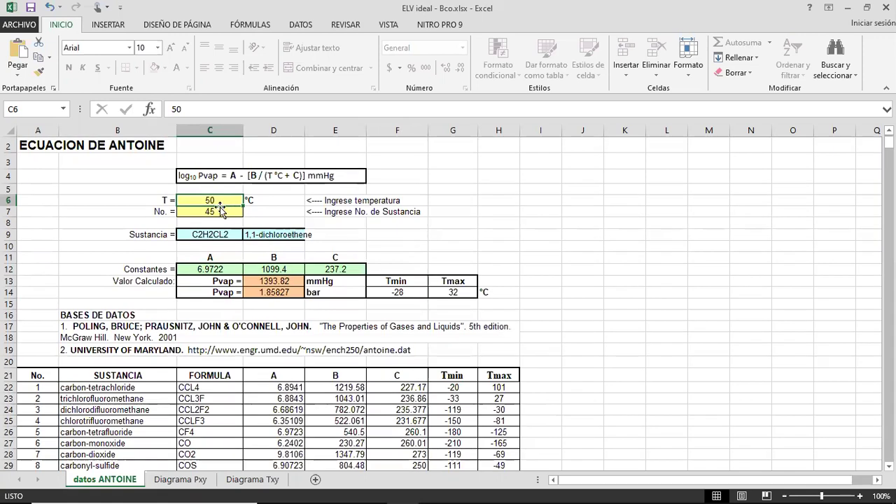
{"action": "left_click", "coordinate": [221, 211]}
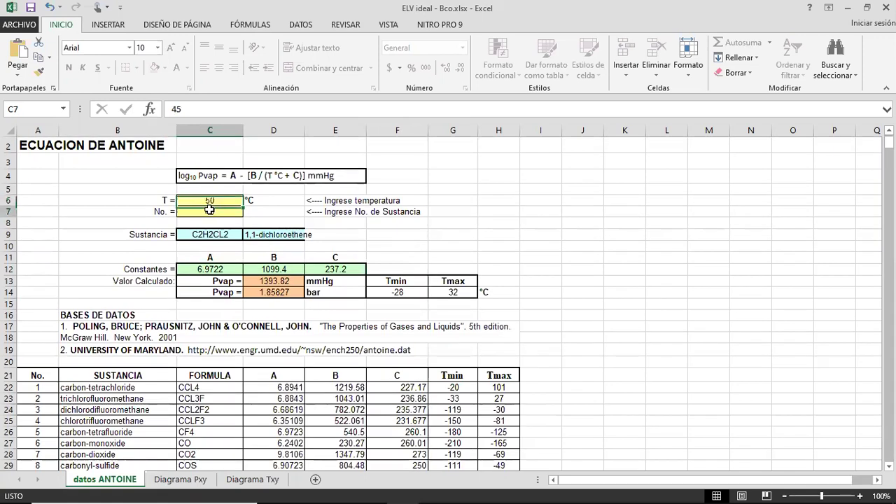
{"action": "scroll", "coordinate": [376, 365], "scroll_direction": "down", "scroll_amount": 4}
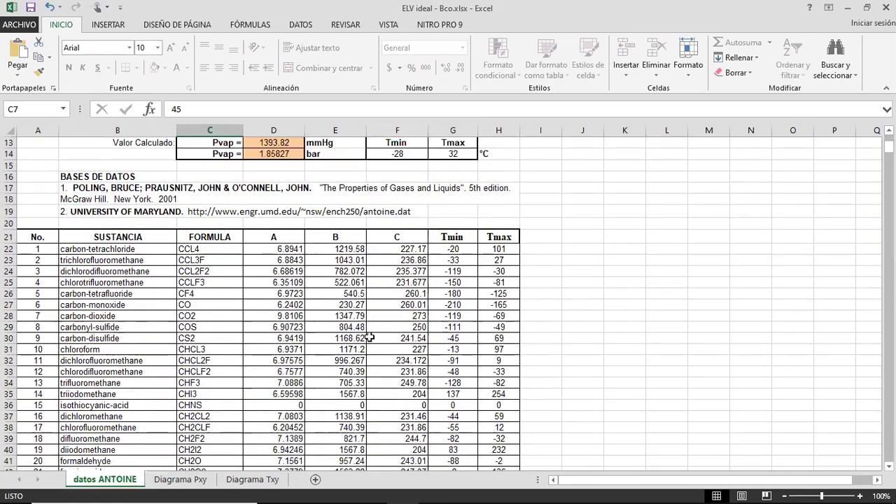
{"action": "left_click", "coordinate": [140, 249]}
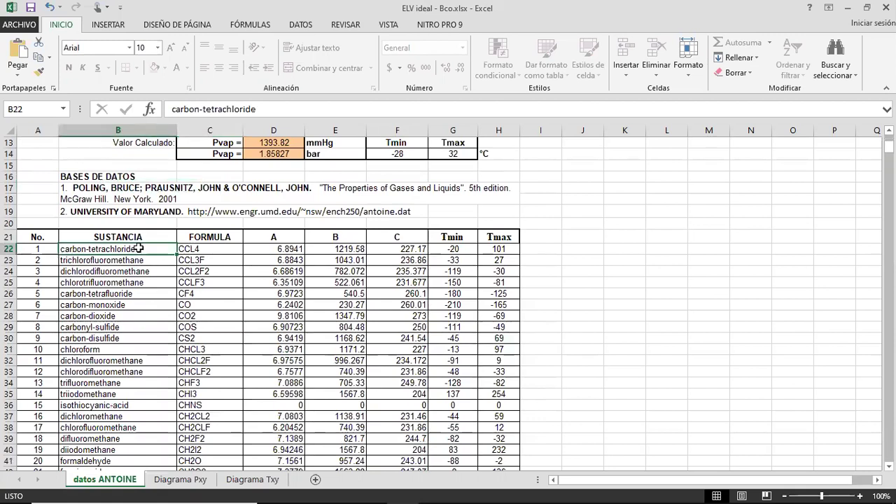
{"action": "left_click", "coordinate": [208, 250]}
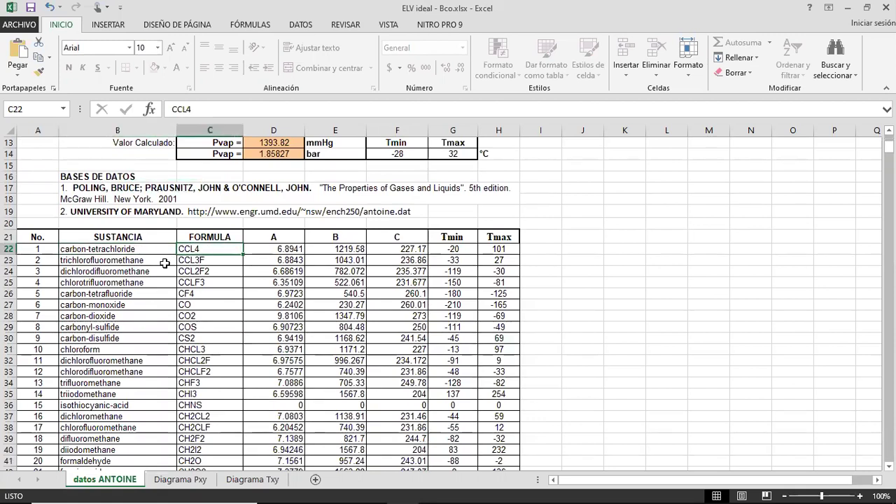
{"action": "scroll", "coordinate": [140, 335], "scroll_direction": "down", "scroll_amount": 2}
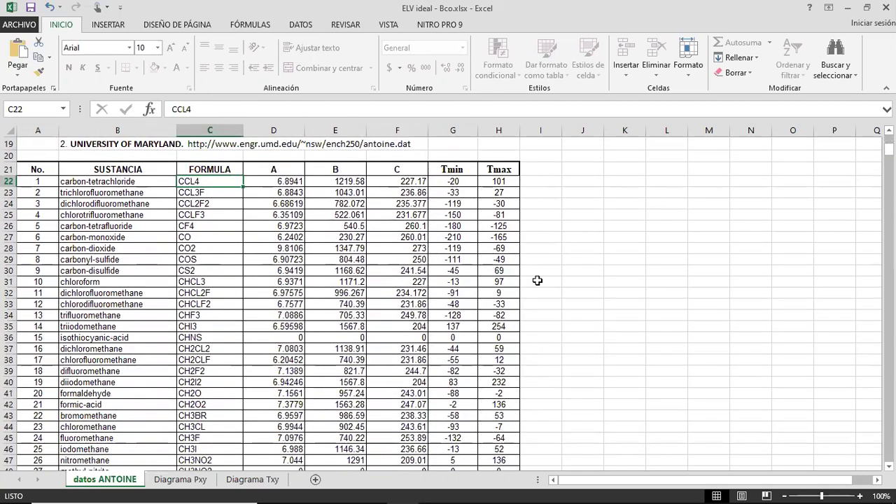
Step: Search the datos ANTOINE sheet for "toluene", list all matches and go to the plain toluene entry
{"action": "key", "text": "ctrl+b"}
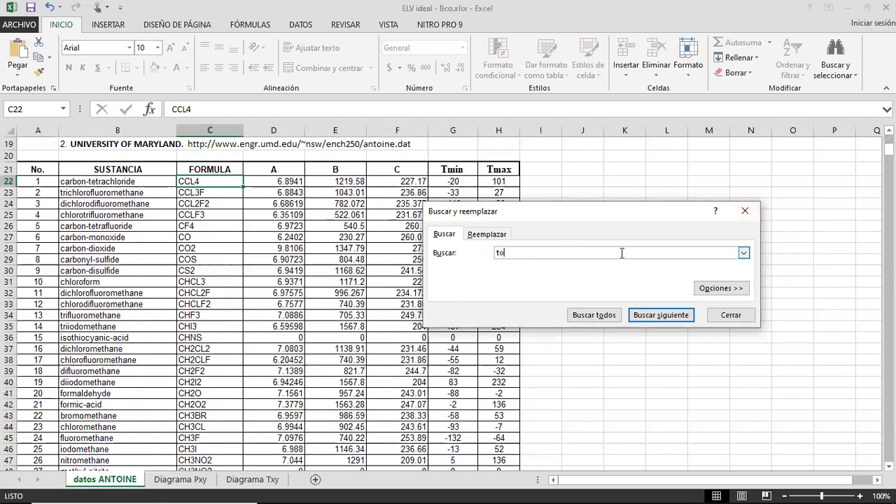
{"action": "type", "text": "toluene"}
{"action": "key", "text": "Return"}
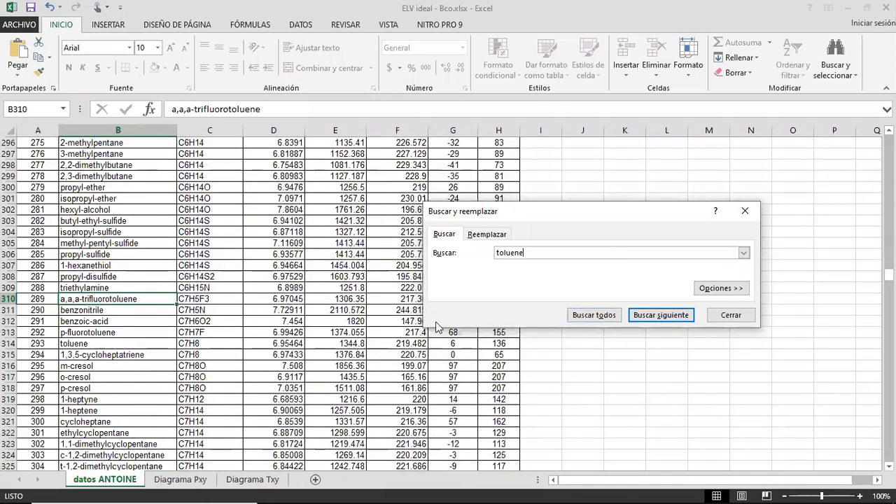
{"action": "left_click", "coordinate": [666, 319]}
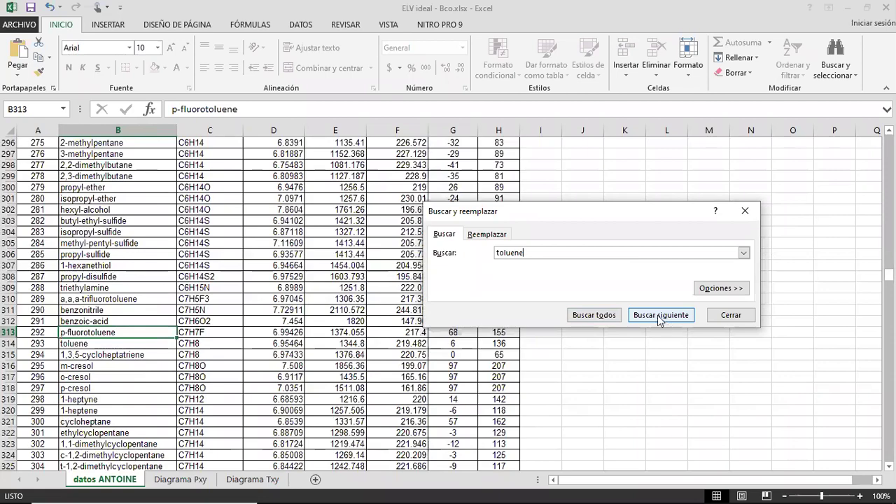
{"action": "left_click", "coordinate": [659, 316]}
{"action": "left_click", "coordinate": [659, 317]}
{"action": "left_click", "coordinate": [604, 316]}
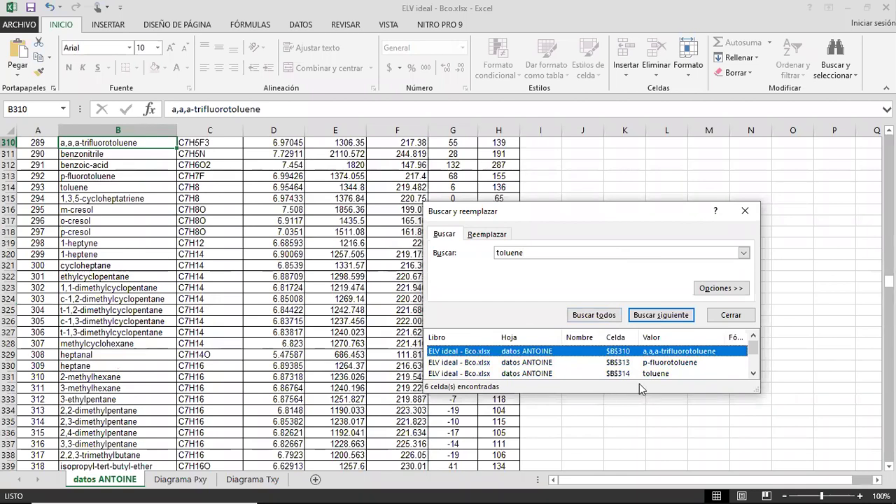
{"action": "left_click", "coordinate": [655, 374]}
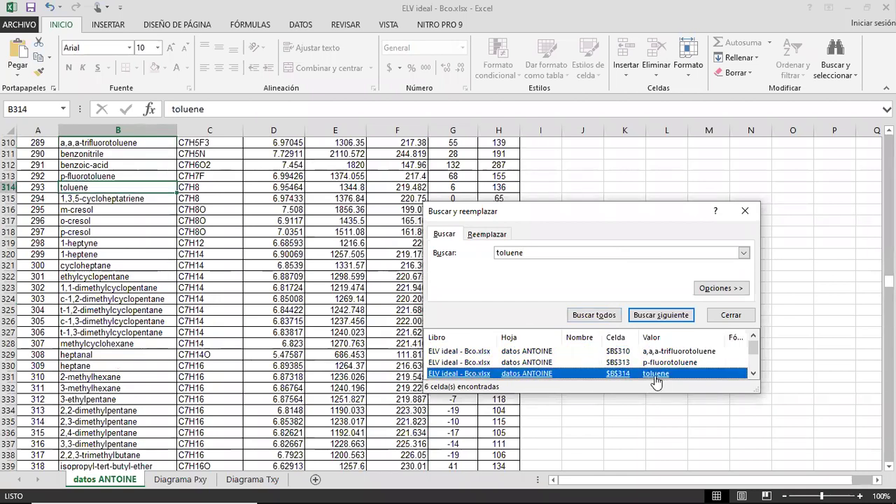
{"action": "left_click", "coordinate": [746, 212]}
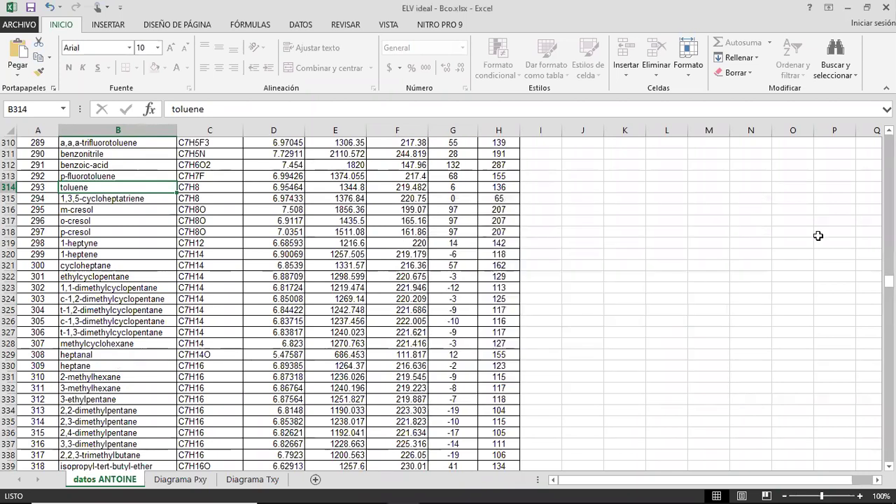
Step: Return to the Diagrama Pxy sheet and check benzene's substance id and name cells
{"action": "left_click_drag", "start_coordinate": [889, 281], "coordinate": [890, 140]}
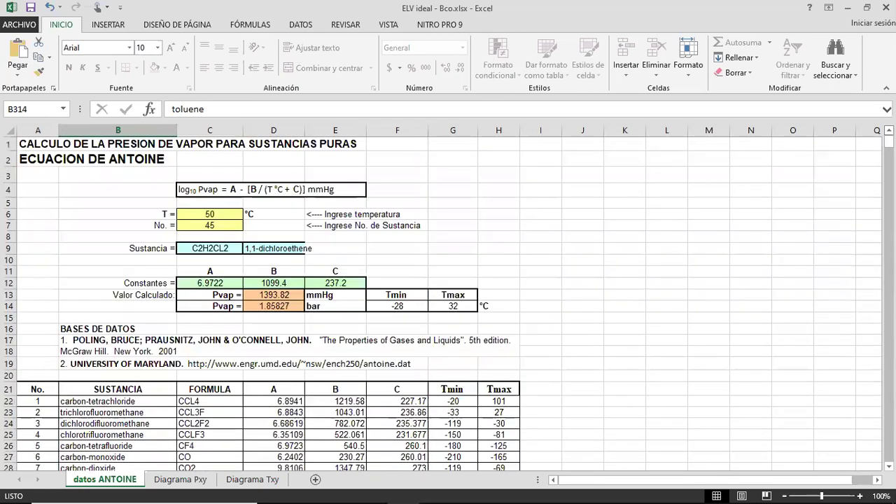
{"action": "left_click", "coordinate": [178, 480]}
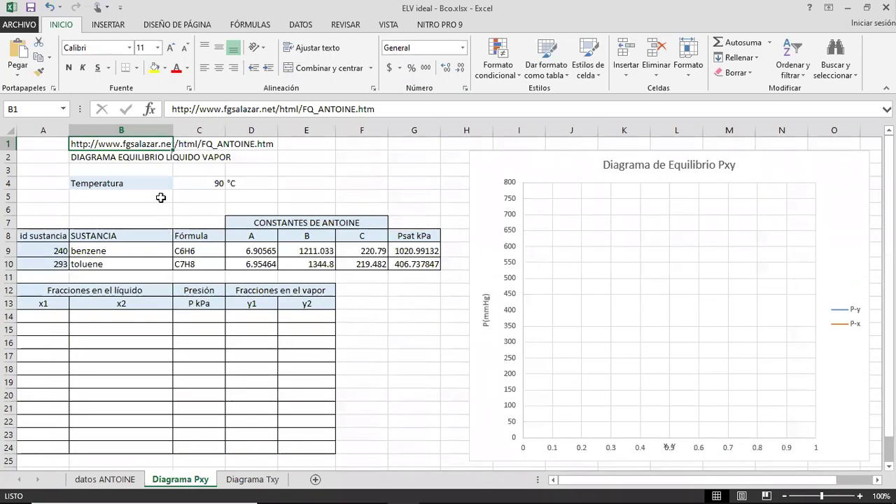
{"action": "left_click", "coordinate": [110, 252]}
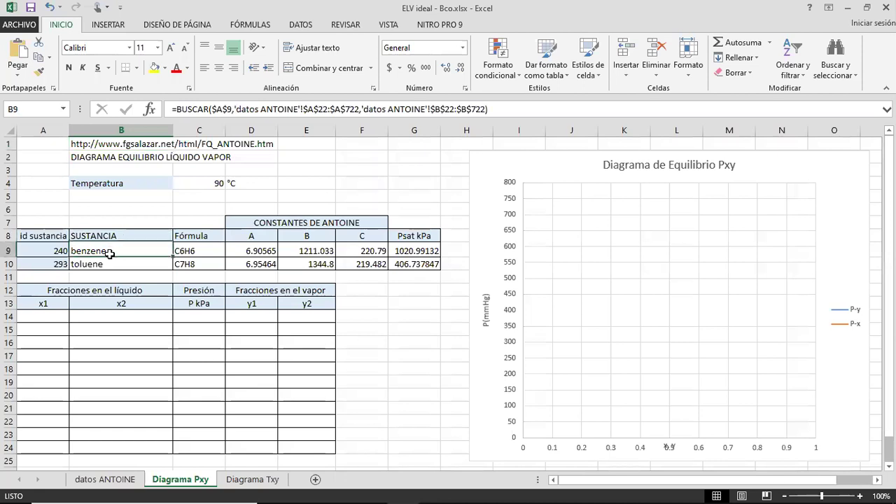
{"action": "key", "text": "Left"}
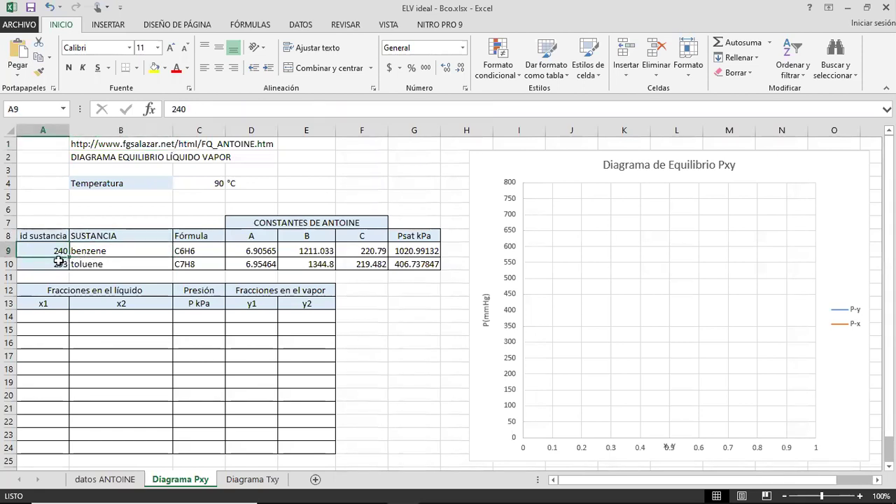
{"action": "left_click", "coordinate": [94, 247]}
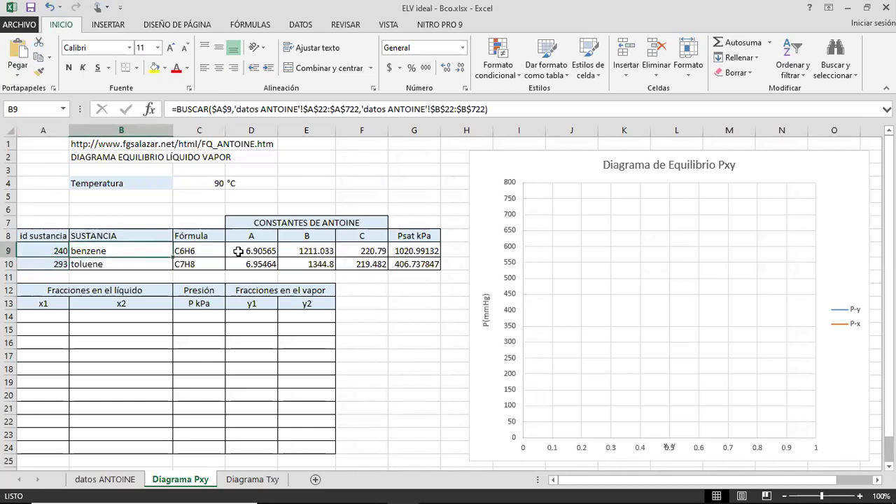
Step: Fill the substance, formula and Antoine constant cells B9:F10 with light gray
{"action": "left_click_drag", "start_coordinate": [140, 251], "coordinate": [372, 264]}
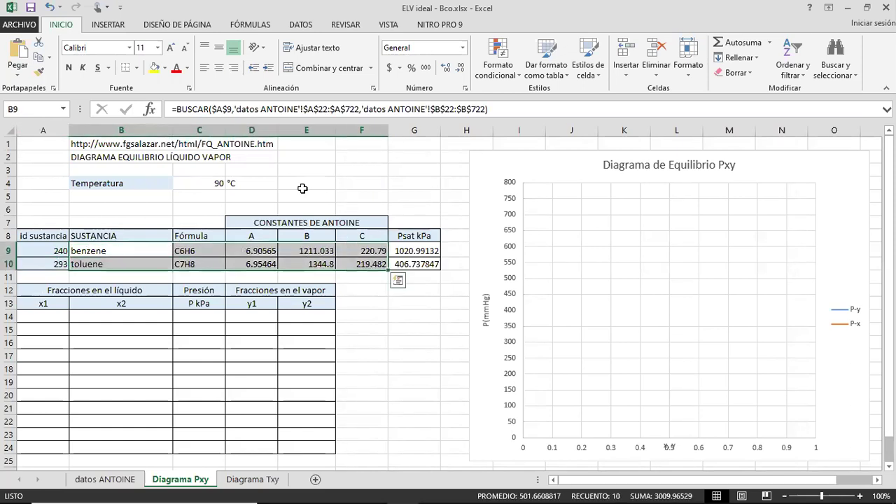
{"action": "left_click", "coordinate": [164, 68]}
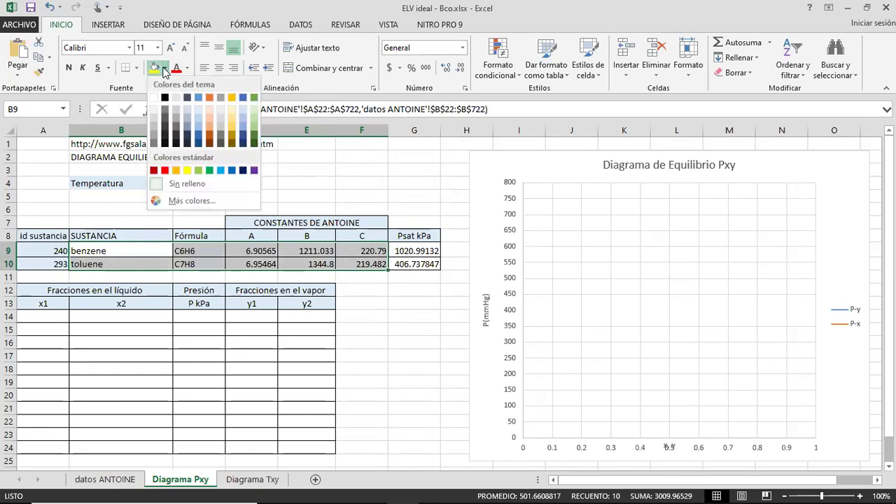
{"action": "left_click", "coordinate": [221, 117]}
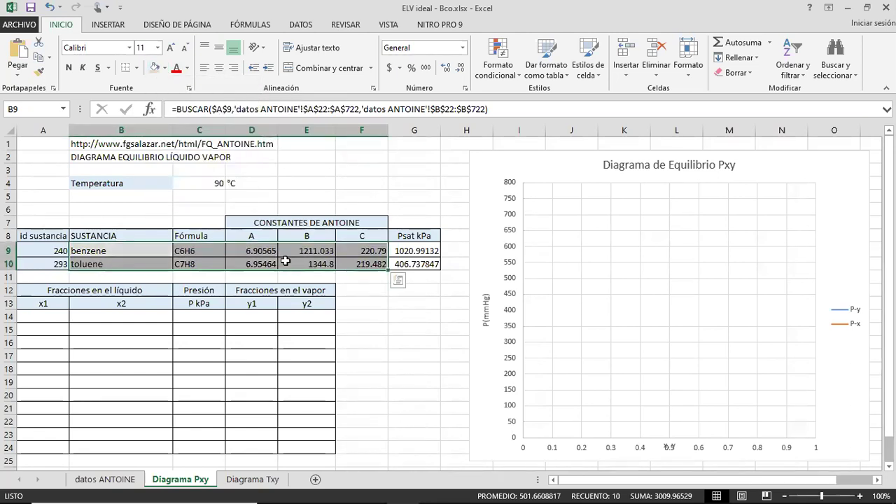
{"action": "left_click", "coordinate": [286, 261]}
Step: Examine the BUSCAR formula in B9, including its result vector, leaving the formula as it is
{"action": "left_click", "coordinate": [112, 250]}
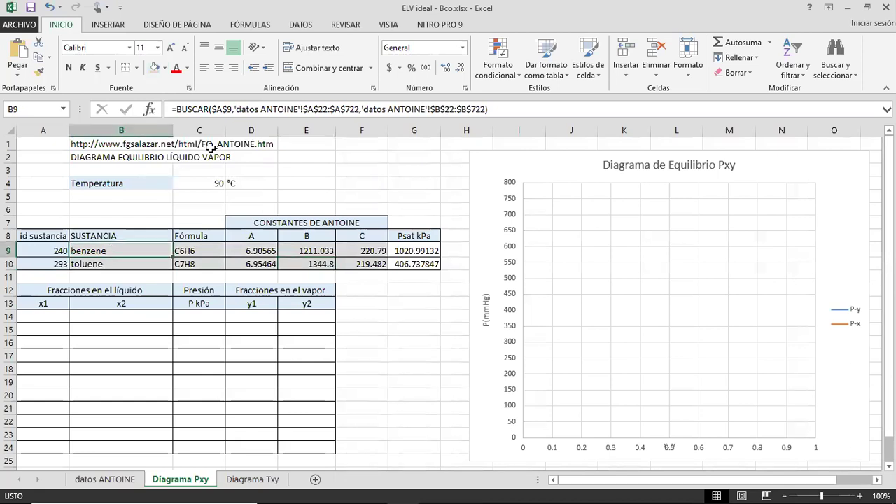
{"action": "left_click", "coordinate": [203, 110]}
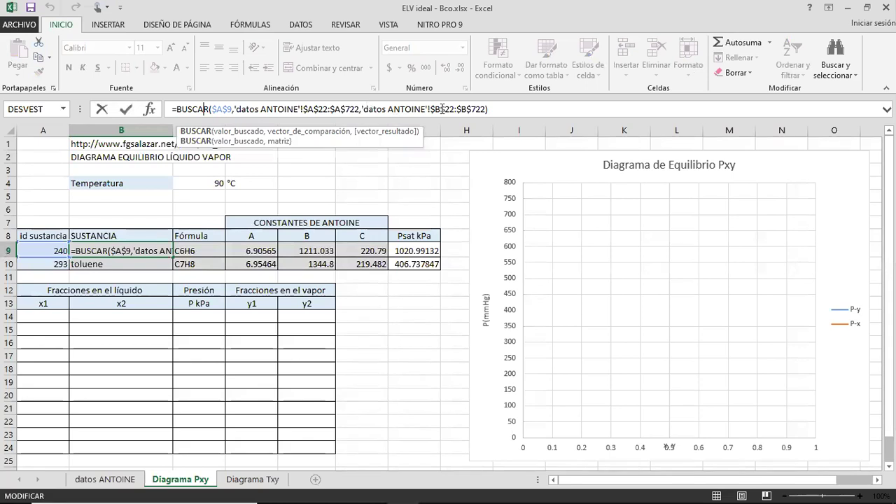
{"action": "left_click_drag", "start_coordinate": [431, 108], "coordinate": [485, 108]}
{"action": "left_click", "coordinate": [504, 109]}
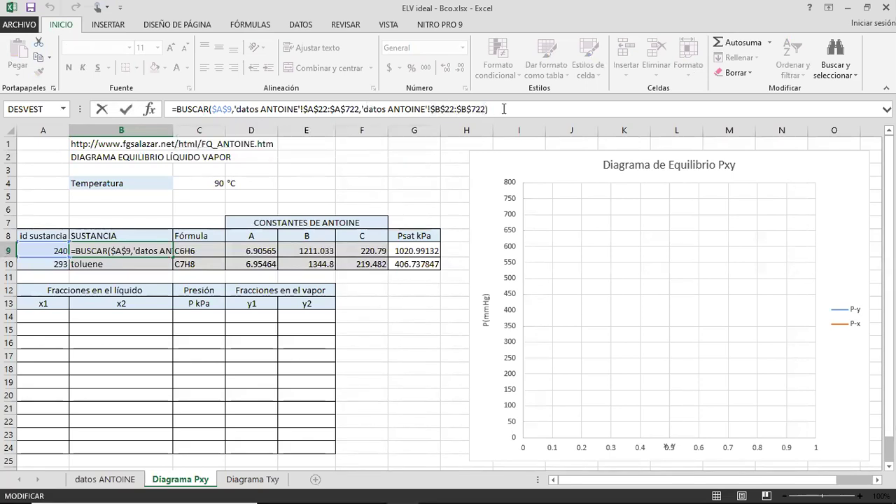
{"action": "key", "text": "ctrl+Return"}
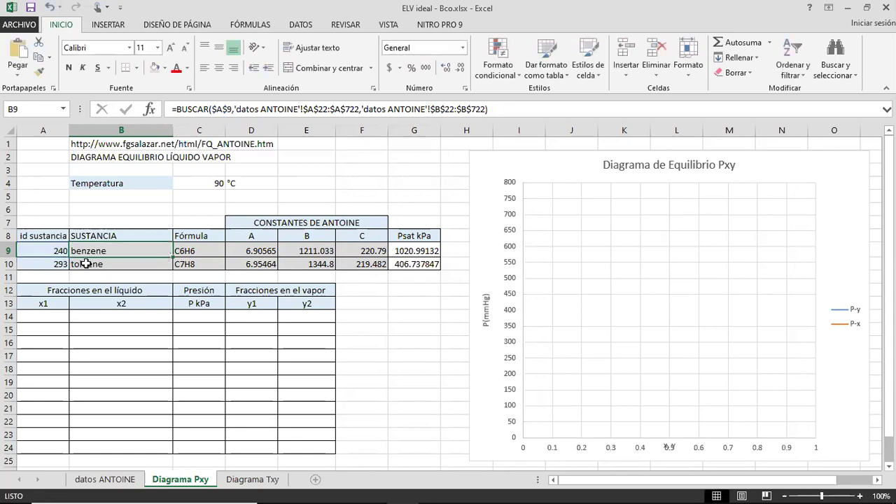
Step: Compare the BUSCAR formulas for benzene's chemical formula and Antoine constants A, B and C across row 9
{"action": "left_click", "coordinate": [198, 252]}
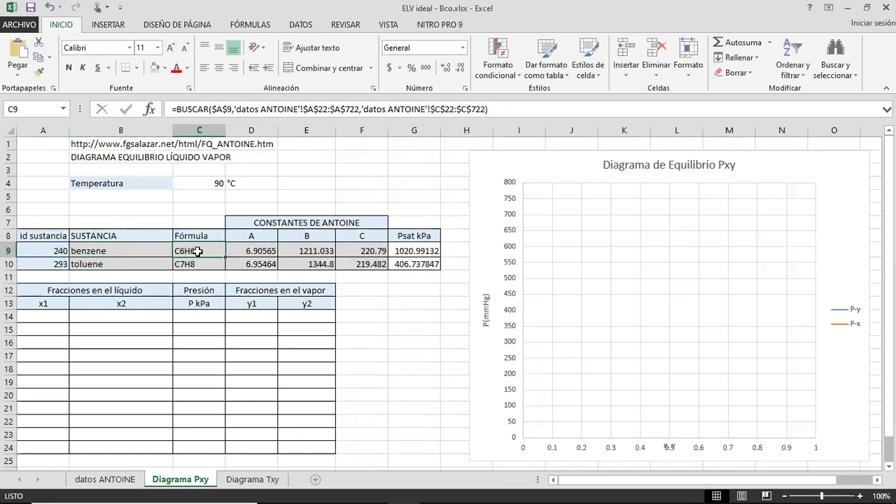
{"action": "key", "text": "Right"}
{"action": "key", "text": "Right"}
{"action": "key", "text": "Right"}
{"action": "key", "text": "Left"}
{"action": "key", "text": "Left"}
{"action": "key", "text": "Right"}
{"action": "key", "text": "Right"}
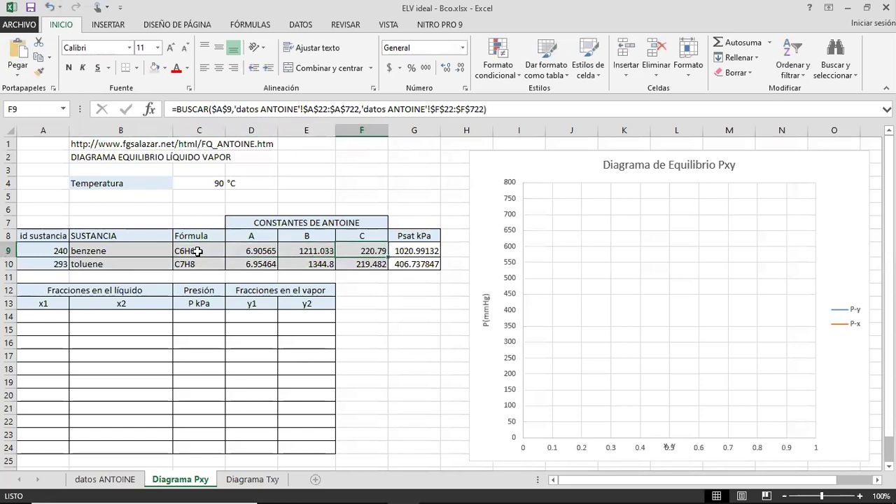
{"action": "key", "text": "Left"}
{"action": "key", "text": "Left"}
{"action": "key", "text": "Right"}
{"action": "key", "text": "Left"}
{"action": "key", "text": "Right"}
{"action": "key", "text": "Right"}
{"action": "key", "text": "Left"}
{"action": "key", "text": "Left"}
{"action": "key", "text": "Left"}
{"action": "key", "text": "Right"}
{"action": "key", "text": "Right"}
{"action": "key", "text": "Right"}
{"action": "key", "text": "Left"}
{"action": "key", "text": "Left"}
{"action": "key", "text": "Left"}
{"action": "key", "text": "Left"}
{"action": "key", "text": "Left"}
Step: Set the first substance's id in A9 to 293 and check the substance name looked up beside it
{"action": "key", "text": "Down"}
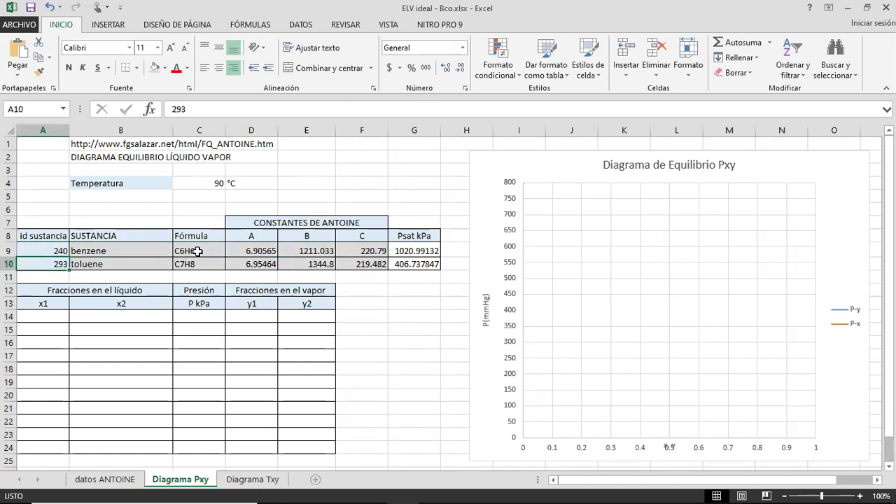
{"action": "key", "text": "Up"}
{"action": "type", "text": "293"}
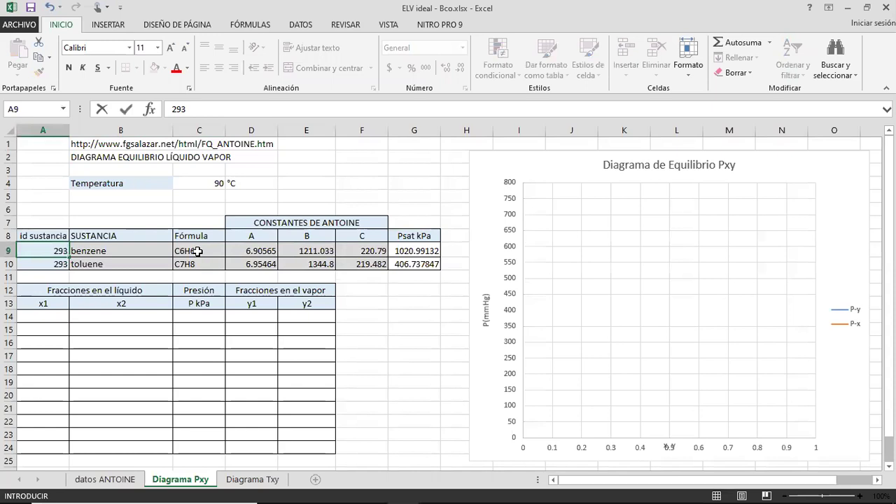
{"action": "key", "text": "Return"}
{"action": "key", "text": "Up"}
{"action": "key", "text": "Right"}
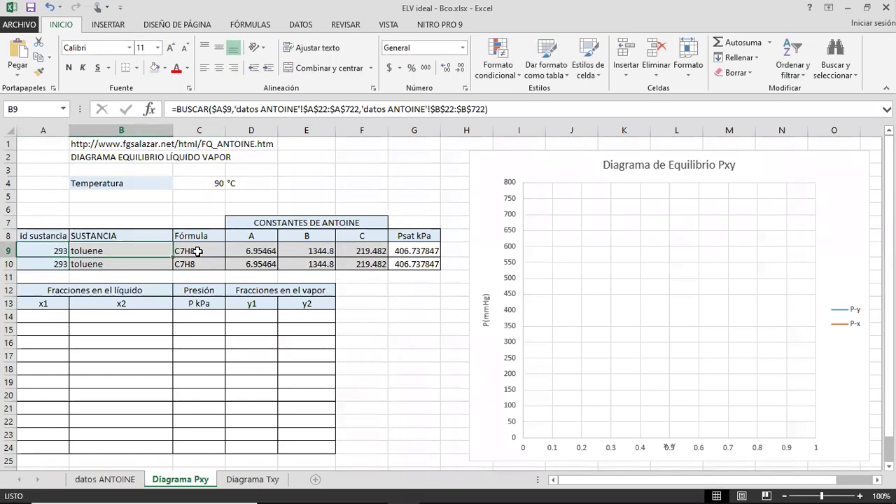
Step: Review the BUSCAR lookup formulas for the first substance's name, formula and Antoine constants across row 9
{"action": "key", "text": "Right"}
{"action": "key", "text": "Right"}
{"action": "key", "text": "Right"}
{"action": "key", "text": "Right"}
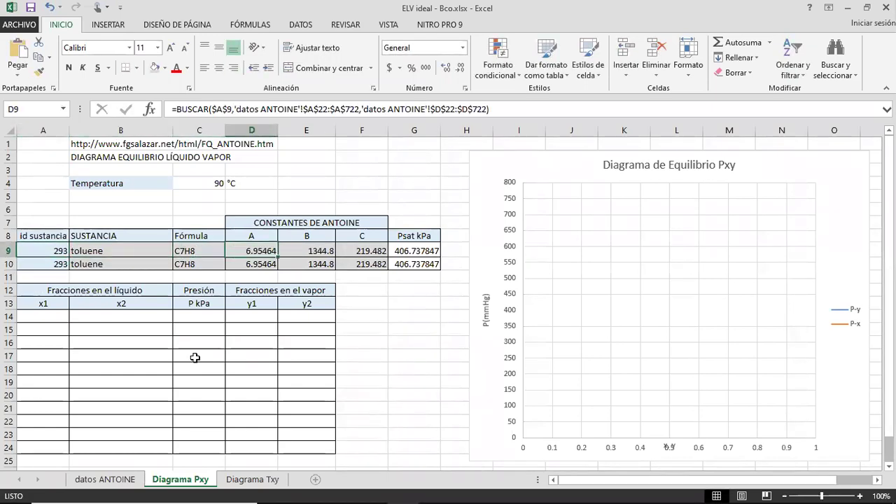
{"action": "key", "text": "Left"}
{"action": "key", "text": "Left"}
{"action": "key", "text": "Left"}
{"action": "key", "text": "Left"}
{"action": "key", "text": "Left"}
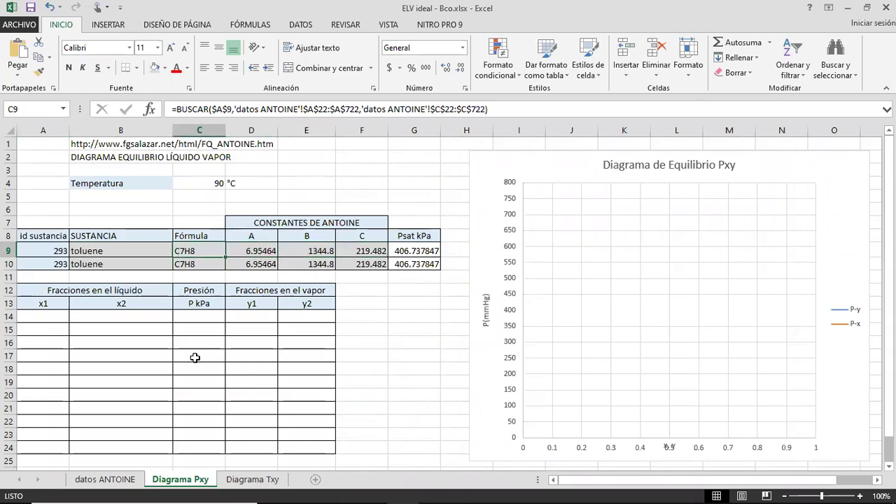
Step: Search the datos ANTOINE sheet for "benzene" and step through the successive matches
{"action": "left_click", "coordinate": [105, 479]}
{"action": "key", "text": "ctrl+b"}
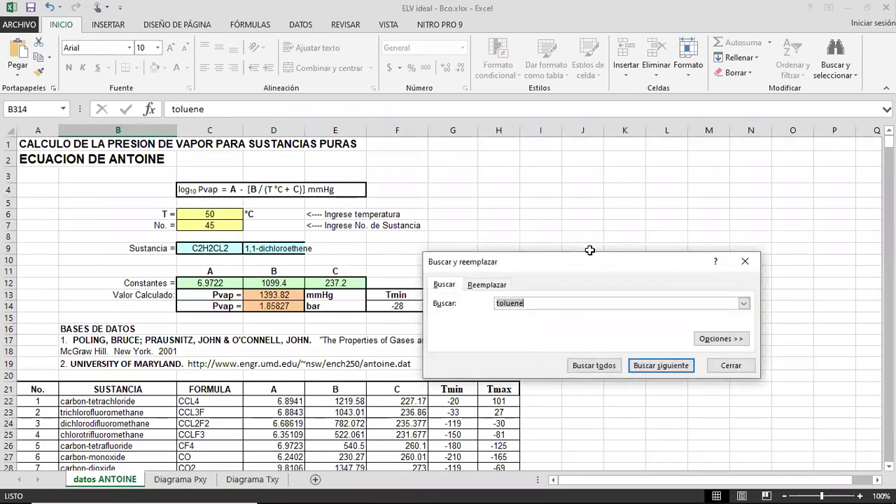
{"action": "type", "text": "benzene"}
{"action": "key", "text": "Return"}
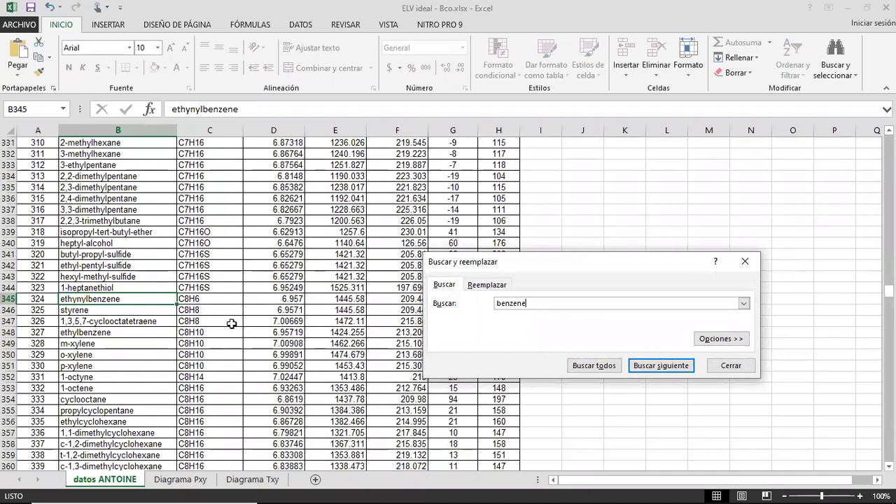
{"action": "key", "text": "Return"}
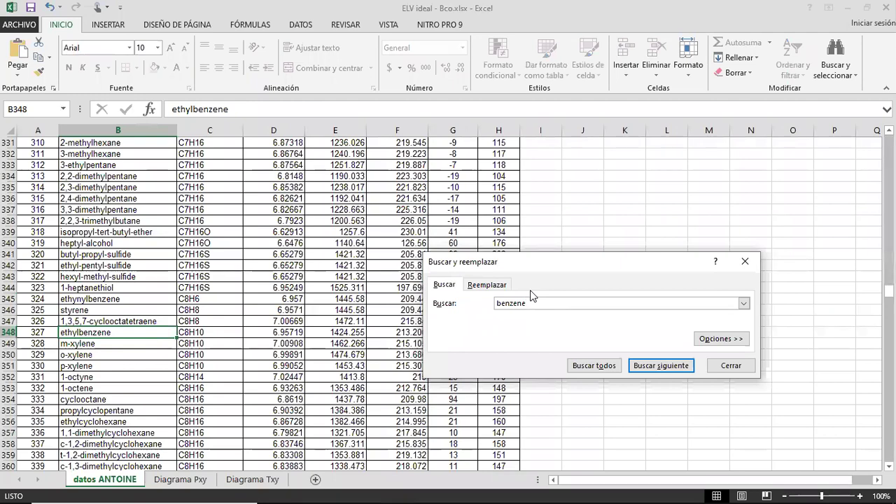
{"action": "key", "text": "Return"}
{"action": "key", "text": "Return"}
{"action": "key", "text": "Return"}
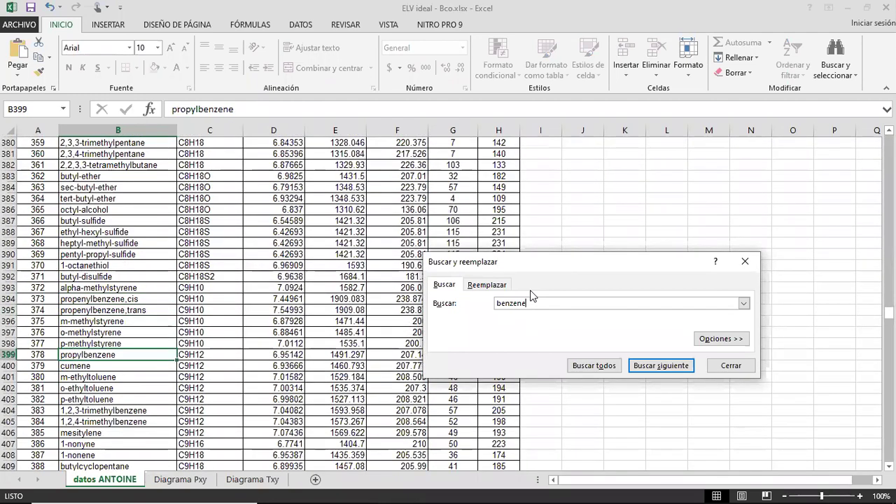
{"action": "key", "text": "Return"}
{"action": "key", "text": "Return"}
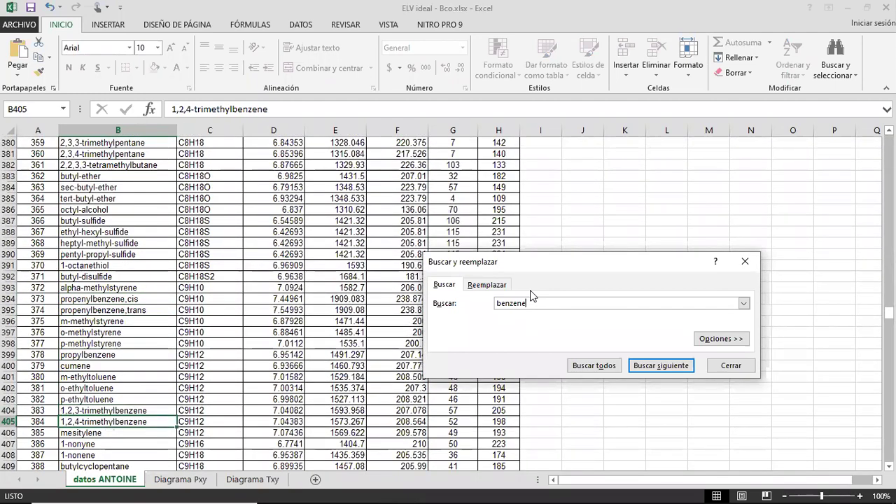
Step: List all matches for benzene, enlarge the results, and go to the plain benzene entry in B261 to read its substance number
{"action": "left_click", "coordinate": [614, 371]}
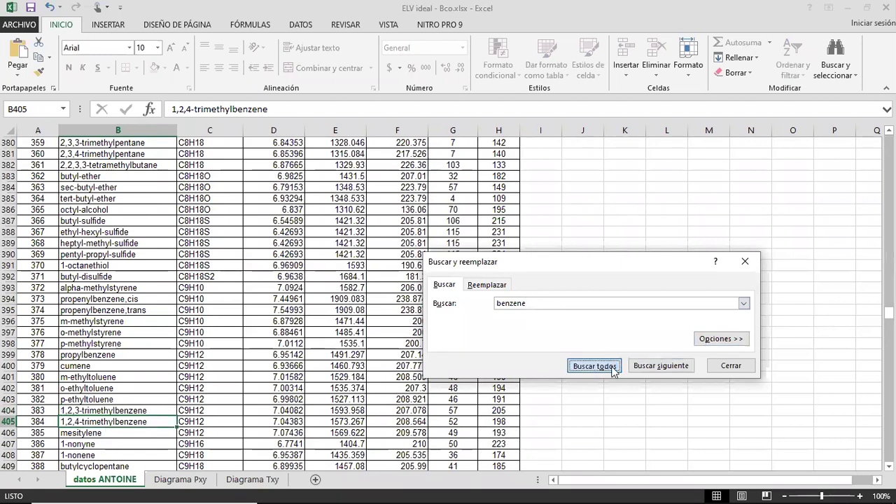
{"action": "left_click_drag", "start_coordinate": [586, 263], "coordinate": [622, 105]}
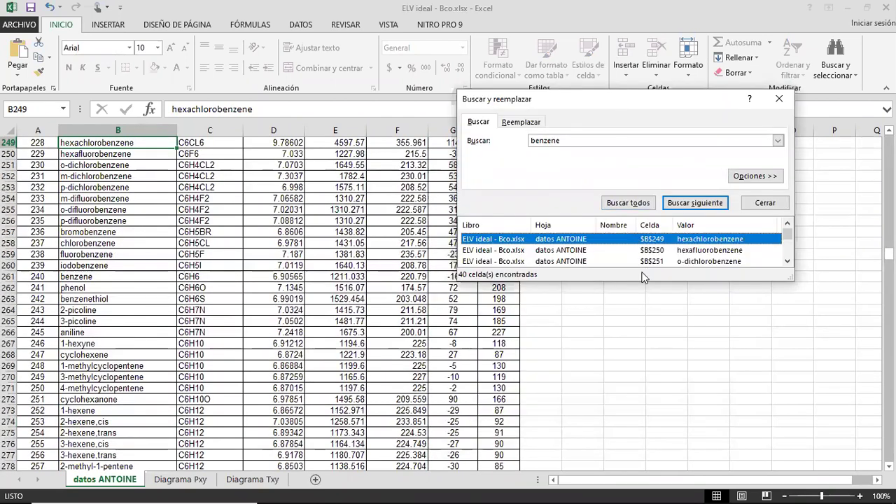
{"action": "left_click_drag", "start_coordinate": [639, 281], "coordinate": [643, 451]}
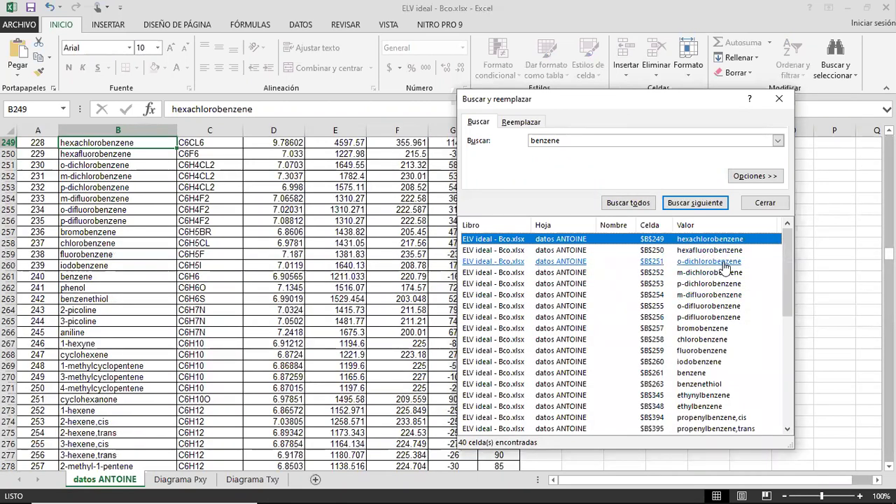
{"action": "left_click", "coordinate": [703, 375]}
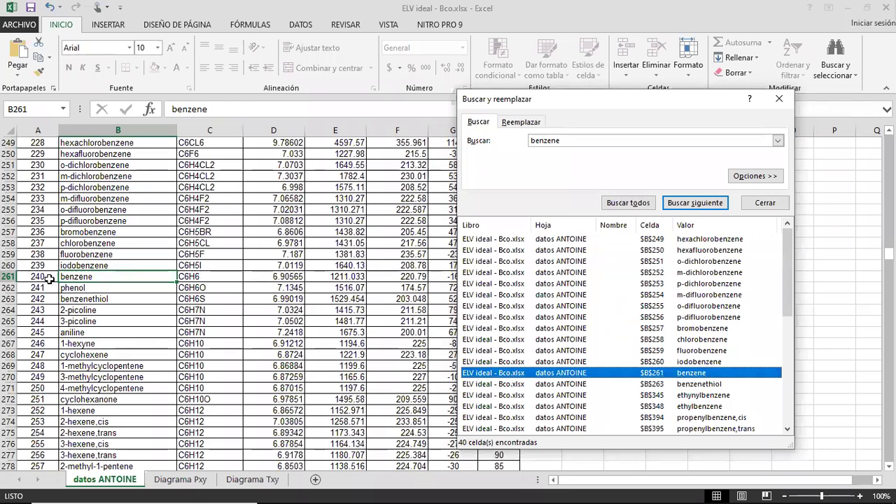
{"action": "left_click", "coordinate": [779, 98]}
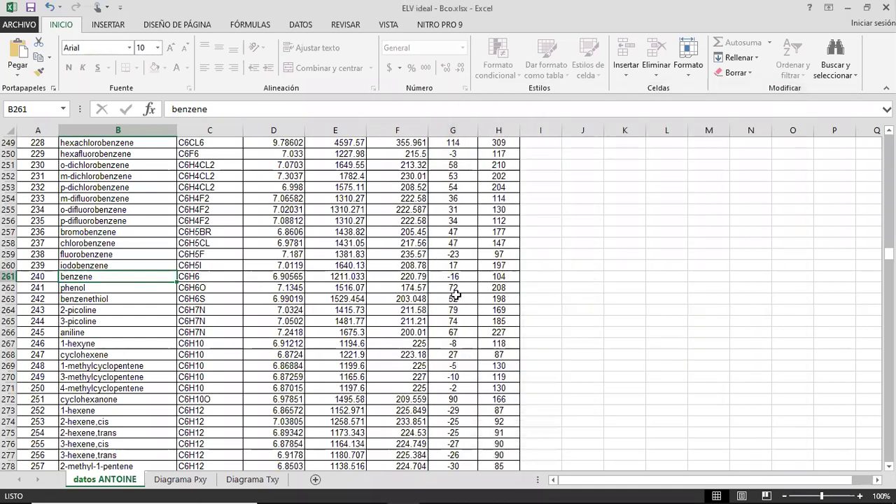
Step: Set the first substance's id in A9 of the Diagrama Pxy sheet to 240
{"action": "left_click", "coordinate": [181, 479]}
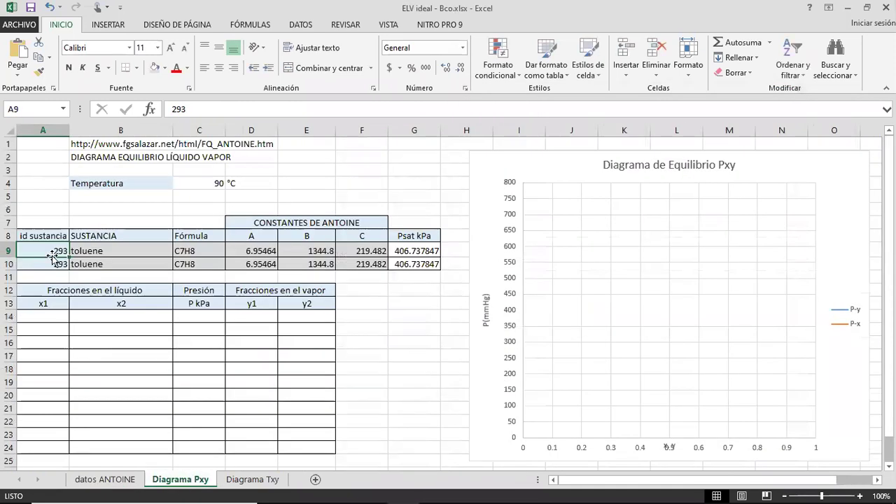
{"action": "type", "text": "240"}
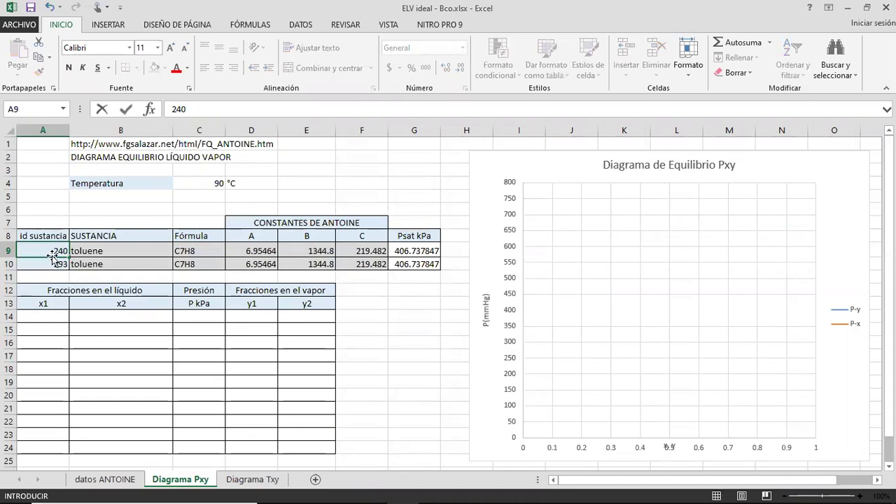
{"action": "key", "text": "Return"}
{"action": "left_click", "coordinate": [53, 254]}
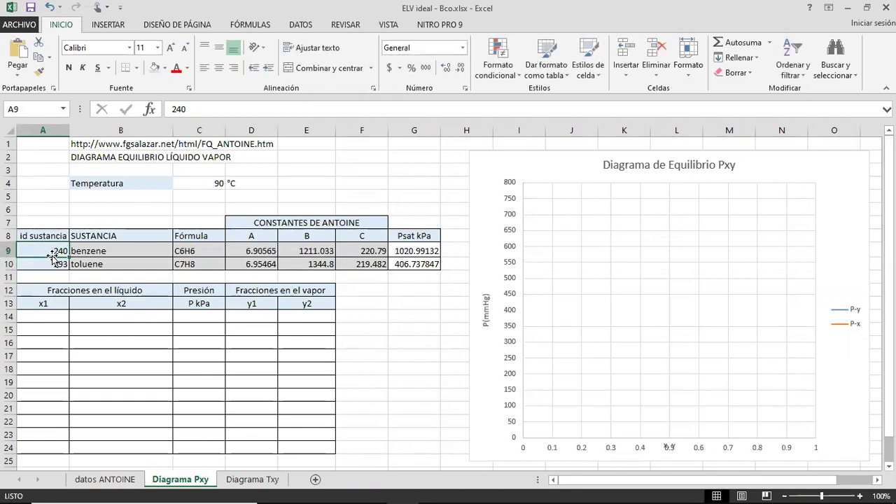
Step: Try substance id 1 in A9, check the name looked up beside it, and undo the id change
{"action": "key", "text": "Right"}
{"action": "key", "text": "Left"}
{"action": "type", "text": "1"}
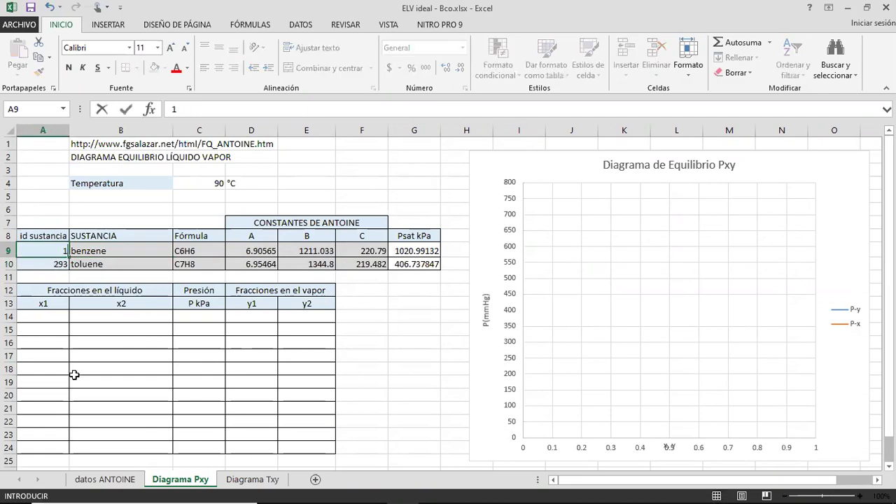
{"action": "key", "text": "Return"}
{"action": "key", "text": "Up"}
{"action": "key", "text": "Right"}
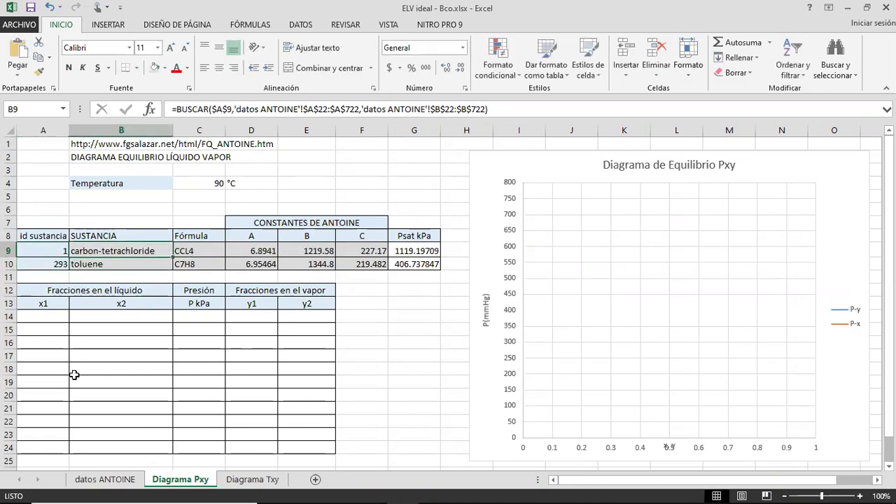
{"action": "key", "text": "Left"}
{"action": "key", "text": "ctrl+z"}
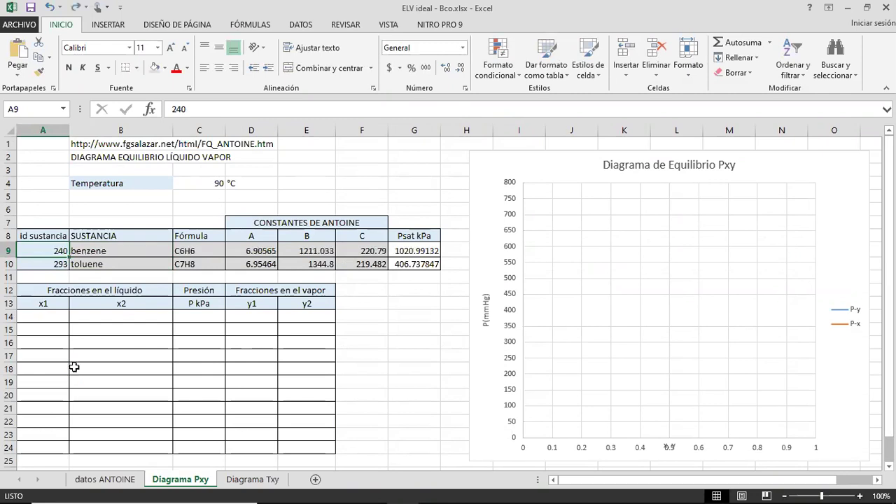
Step: Review the looked-up names, formulas and Antoine constants of both substances in B9:F10
{"action": "left_click", "coordinate": [143, 249]}
{"action": "left_click_drag", "start_coordinate": [144, 249], "coordinate": [354, 265]}
{"action": "left_click", "coordinate": [340, 221]}
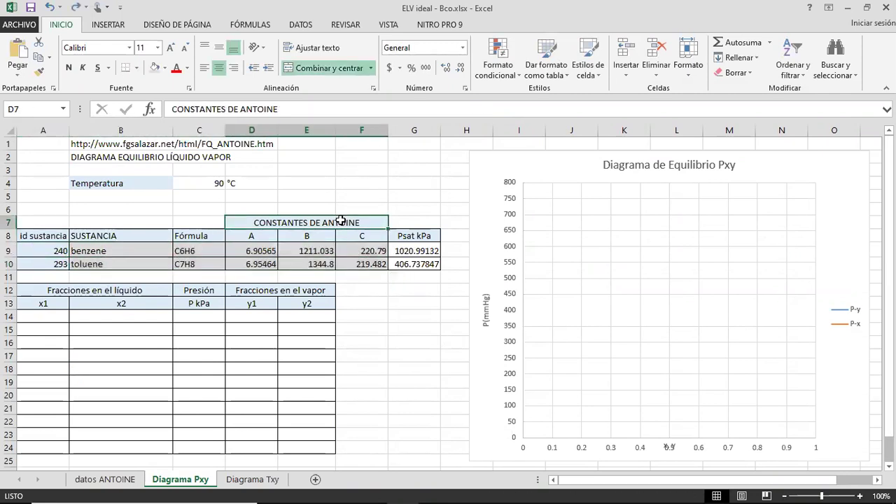
{"action": "left_click", "coordinate": [249, 251]}
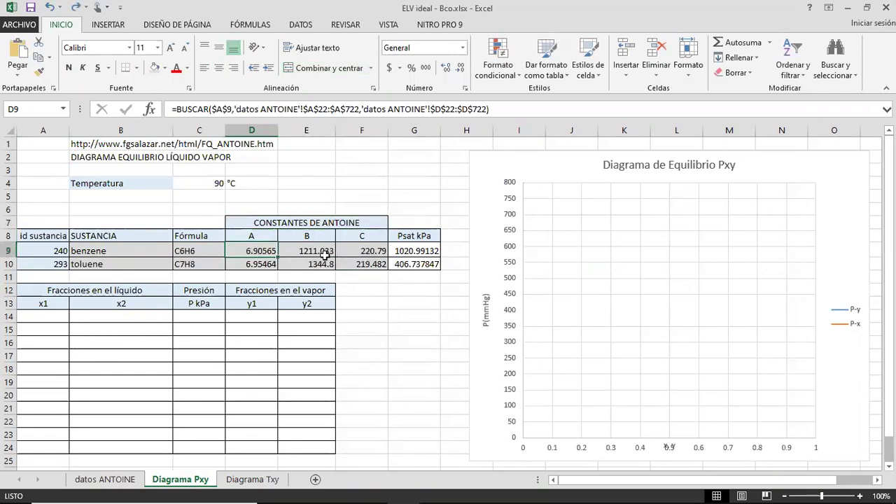
{"action": "left_click", "coordinate": [154, 249]}
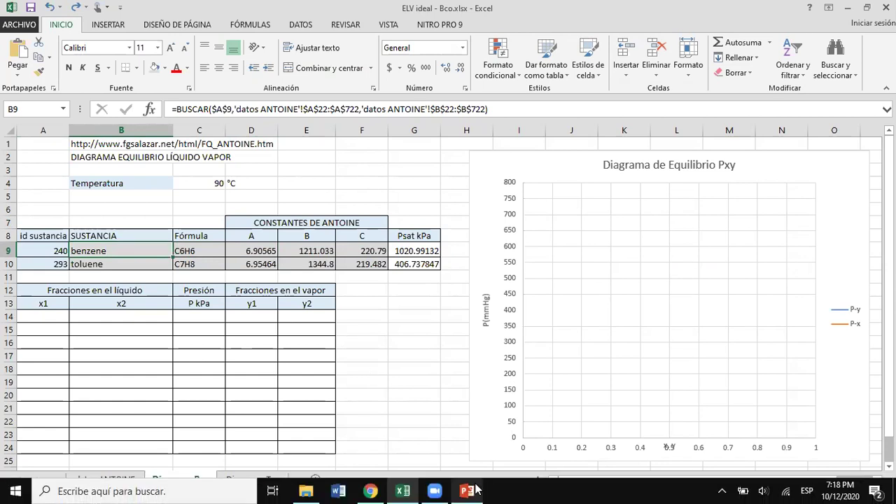
Step: Check the Pxy algorithm slide in PowerPoint, return to the Excel workbook and set the temperature in C4 to 100 °C
{"action": "left_click", "coordinate": [467, 491]}
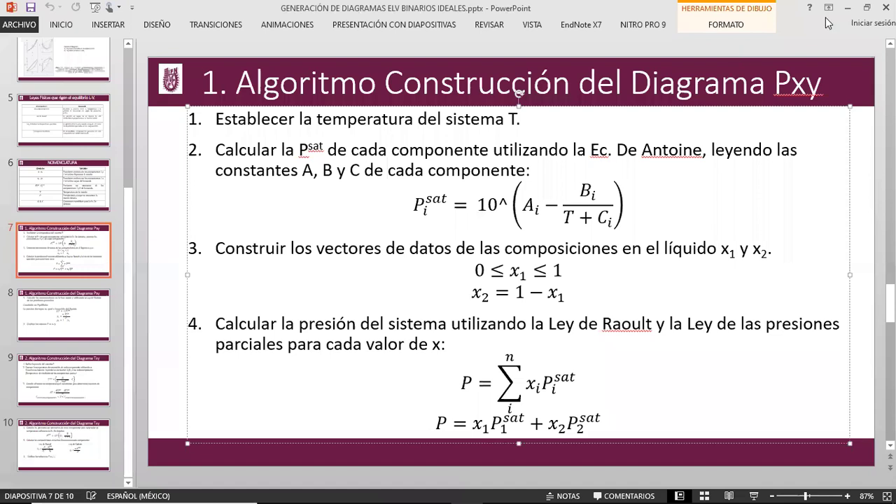
{"action": "left_click", "coordinate": [848, 10]}
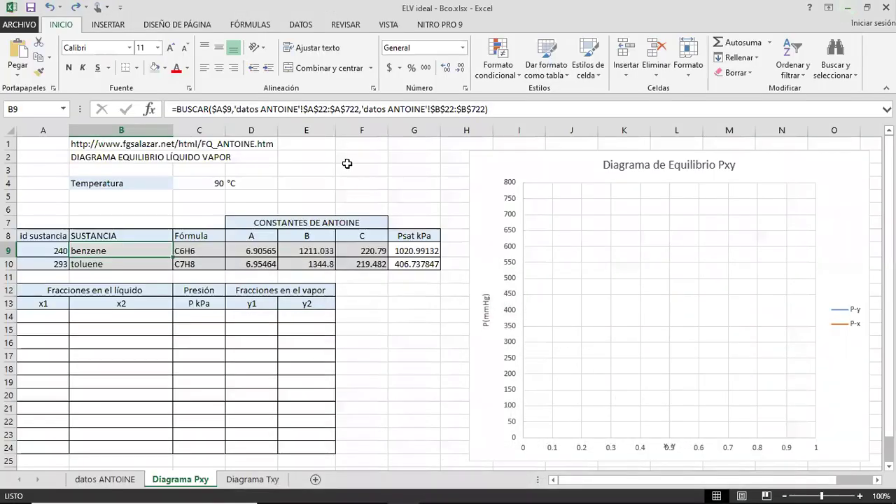
{"action": "left_click", "coordinate": [201, 182]}
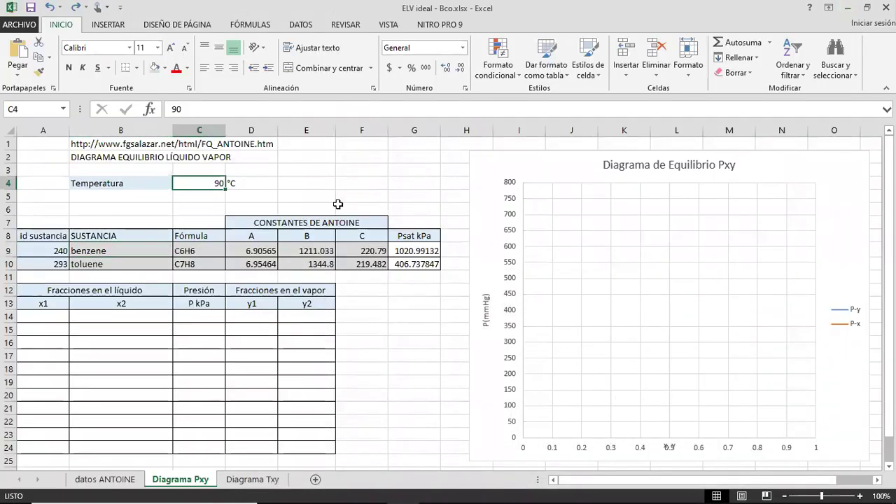
{"action": "type", "text": "10"}
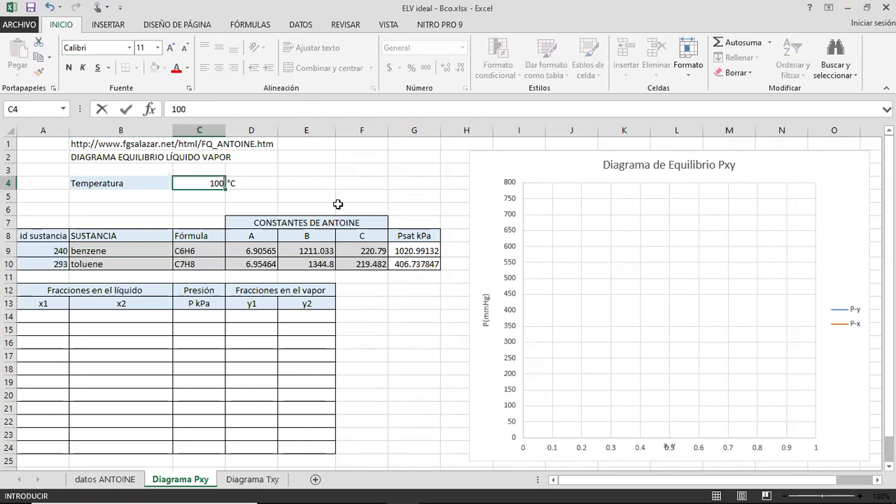
{"action": "type", "text": "0"}
{"action": "key", "text": "Return"}
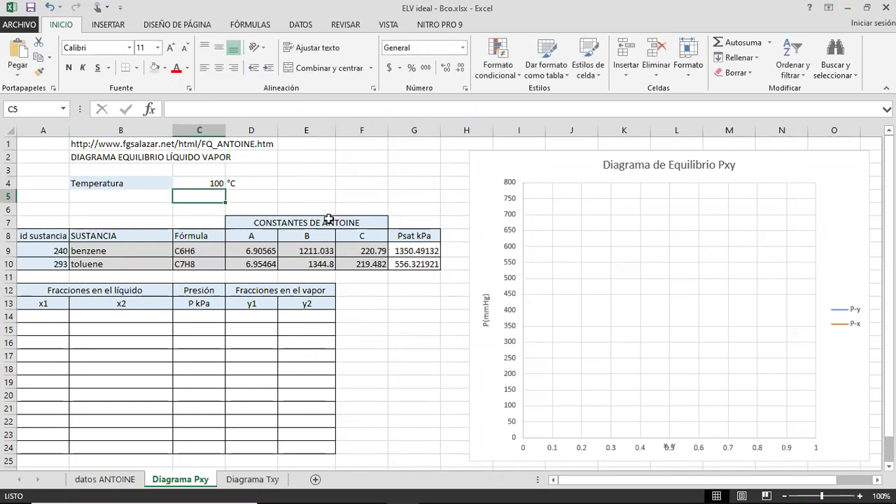
Step: Switch to the PowerPoint algorithm slide and review step 2, the Antoine equation for each component's saturation pressure
{"action": "key", "text": "alt+Tab"}
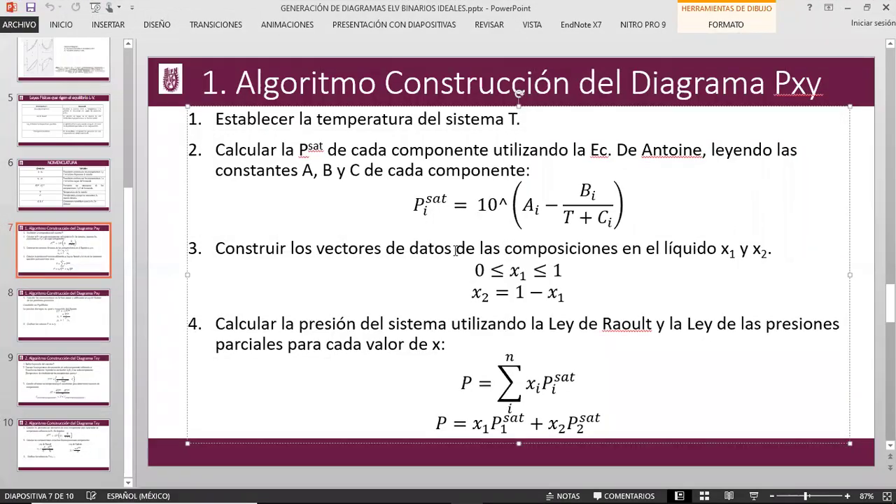
{"action": "triple_click", "coordinate": [405, 155]}
{"action": "double_click", "coordinate": [405, 155]}
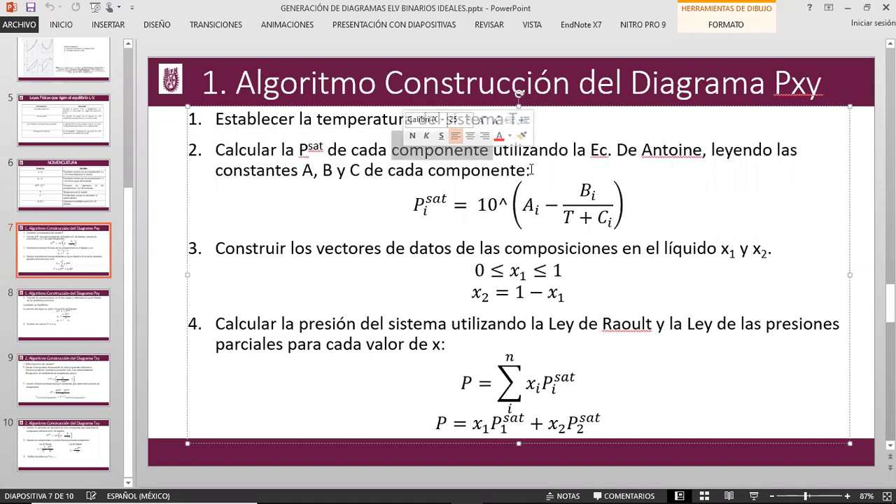
{"action": "left_click", "coordinate": [684, 171]}
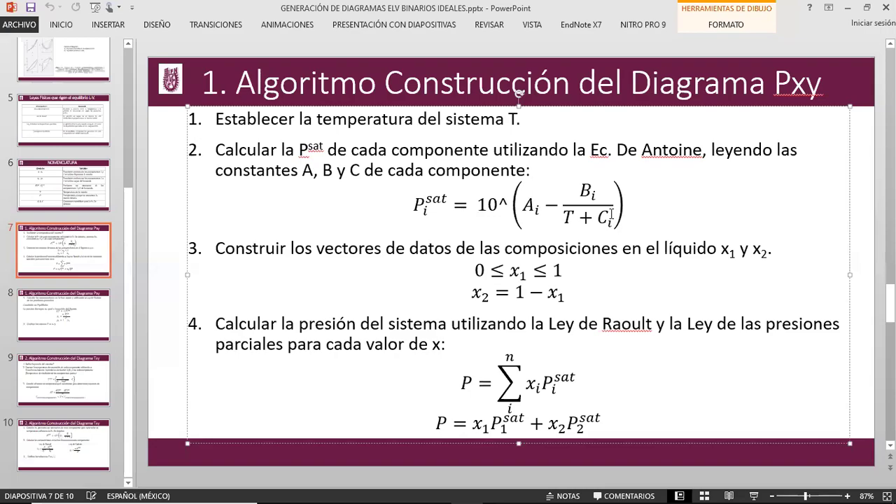
Step: Return to the Excel workbook and examine the Antoine saturation pressure formula and its cell references in G9, leaving it as it is
{"action": "key", "text": "alt+Tab"}
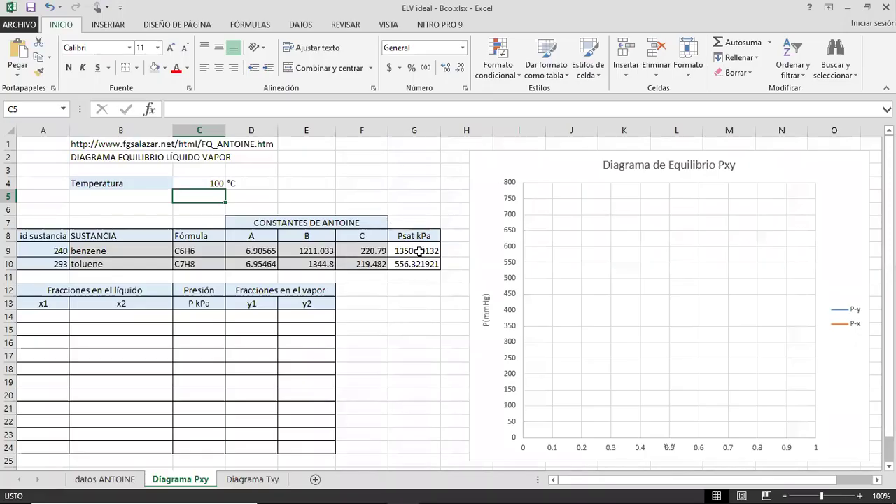
{"action": "left_click", "coordinate": [414, 250]}
{"action": "left_click", "coordinate": [344, 108]}
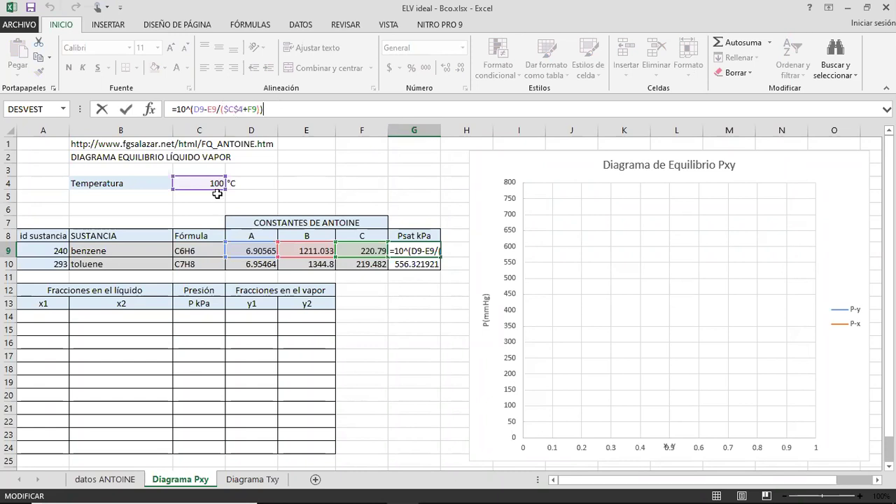
{"action": "double_click", "coordinate": [233, 109]}
{"action": "left_click", "coordinate": [257, 109]}
{"action": "type", "text": ")"}
{"action": "key", "text": "Escape"}
Step: Compare the saturation pressure formulas of benzene in G9 and toluene in G10
{"action": "key", "text": "Down"}
{"action": "key", "text": "Up"}
{"action": "key", "text": "Down"}
{"action": "key", "text": "Up"}
{"action": "key", "text": "Down"}
{"action": "key", "text": "Up"}
{"action": "key", "text": "Down"}
{"action": "key", "text": "Up"}
{"action": "key", "text": "Down"}
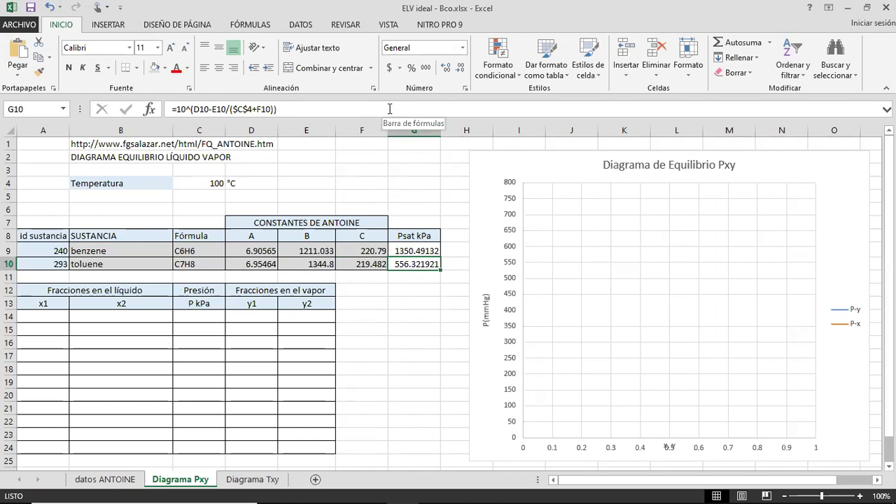
Step: Go to the first x1 cell, A14, and select the header rows A12:E13 of the fractions and pressure table
{"action": "key", "text": "Down"}
{"action": "key", "text": "Down"}
{"action": "key", "text": "Down"}
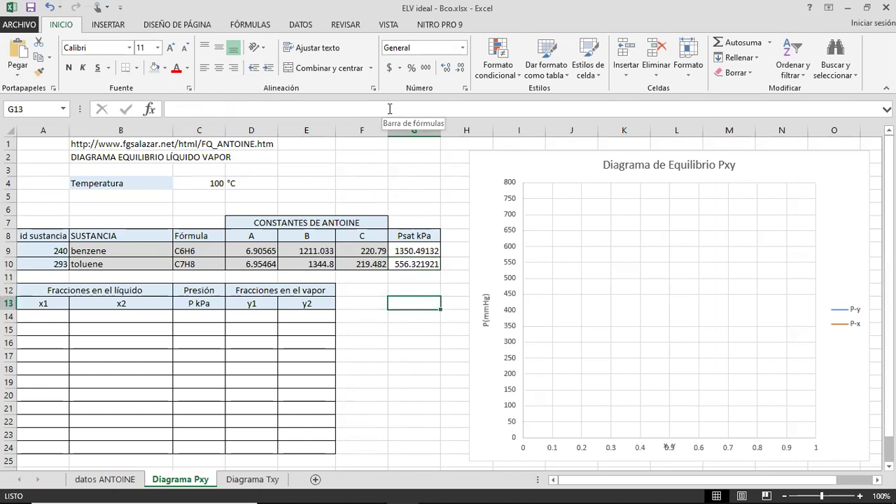
{"action": "key", "text": "Left"}
{"action": "key", "text": "Home"}
{"action": "key", "text": "Down"}
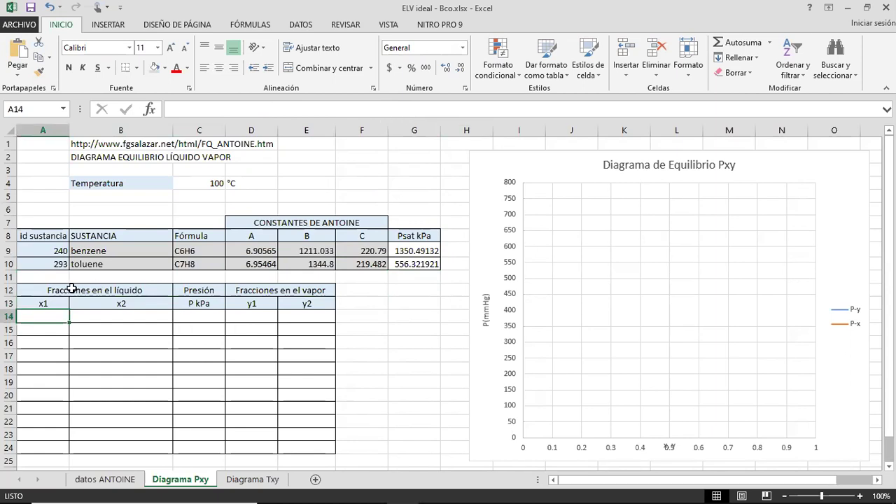
{"action": "left_click_drag", "start_coordinate": [49, 290], "coordinate": [284, 304]}
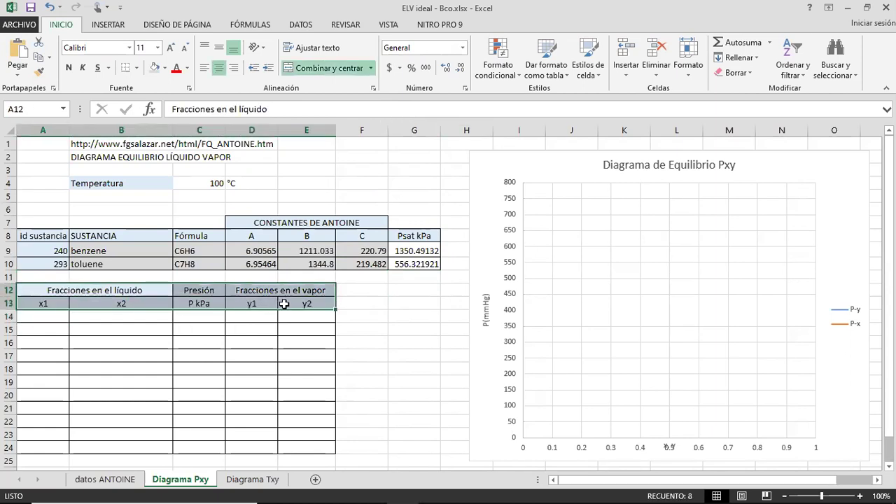
Step: Go through the header cells x1, x2, P kPa, y1 and y2 in row 13 of the fractions table
{"action": "left_click", "coordinate": [61, 305]}
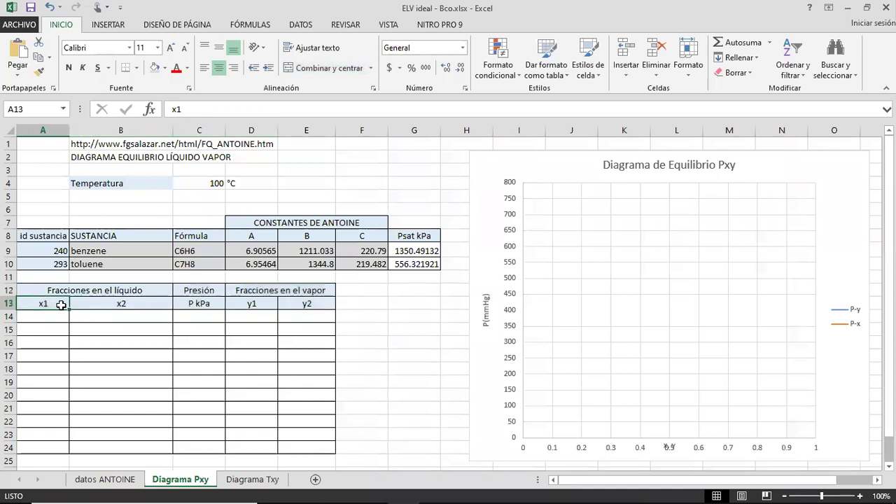
{"action": "key", "text": "Right"}
{"action": "key", "text": "Right"}
{"action": "key", "text": "Left"}
{"action": "key", "text": "Left"}
{"action": "key", "text": "Right"}
{"action": "key", "text": "Right"}
{"action": "key", "text": "Right"}
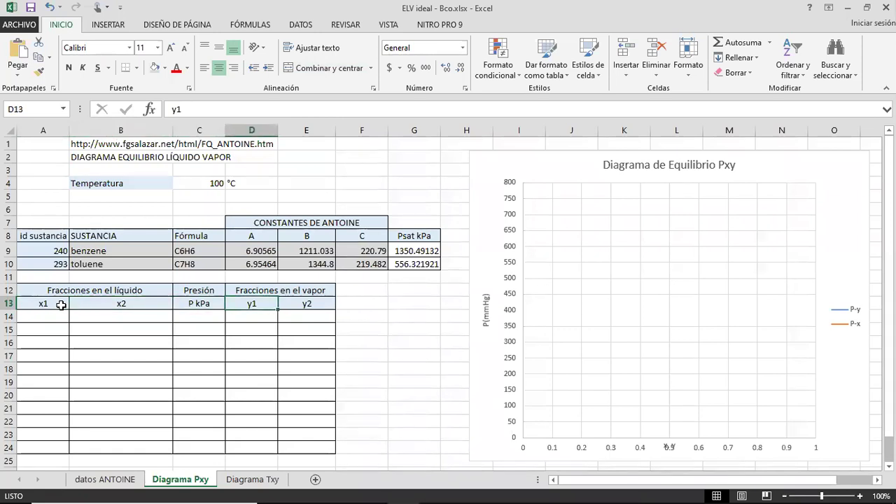
{"action": "key", "text": "Right"}
{"action": "key", "text": "Left"}
{"action": "key", "text": "Left"}
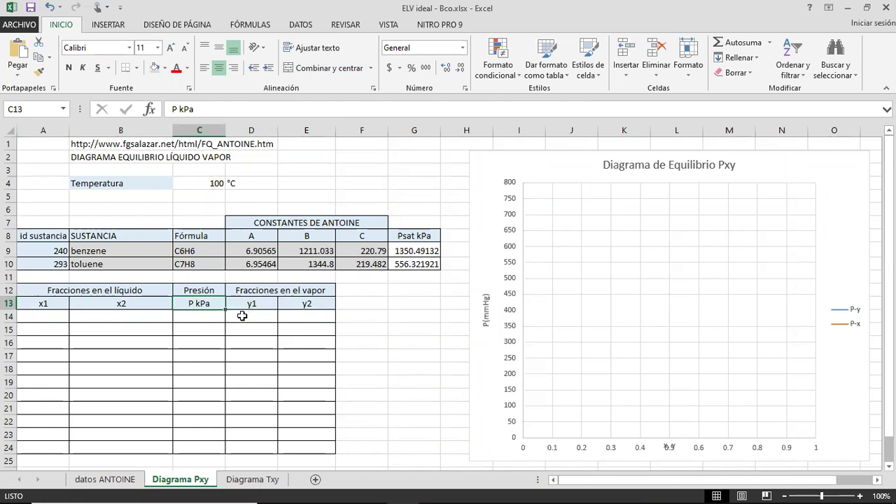
Step: Select the first x1 cell, A14, and switch to the PowerPoint slide to review step 3, the liquid composition vectors
{"action": "left_click", "coordinate": [62, 317]}
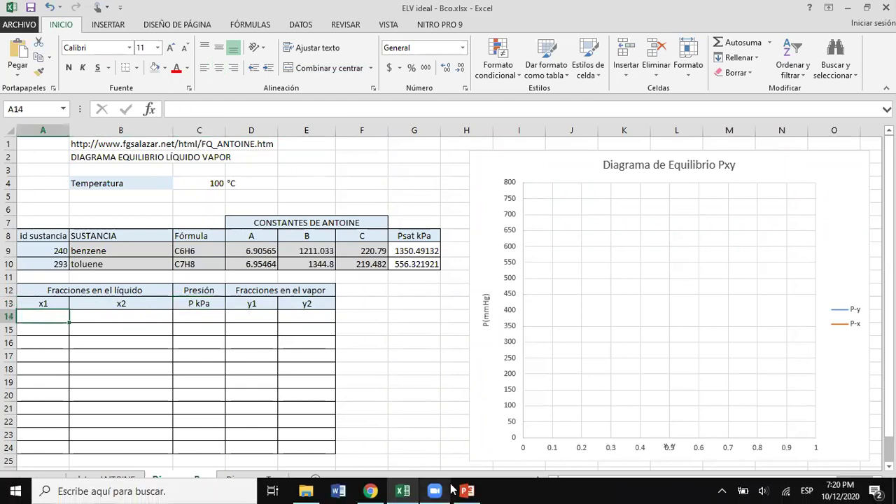
{"action": "left_click", "coordinate": [468, 490]}
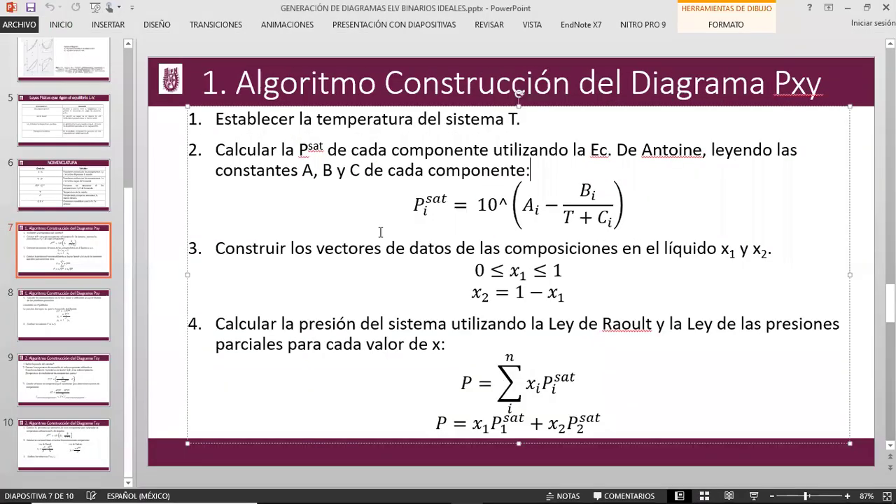
{"action": "left_click_drag", "start_coordinate": [566, 271], "coordinate": [473, 271]}
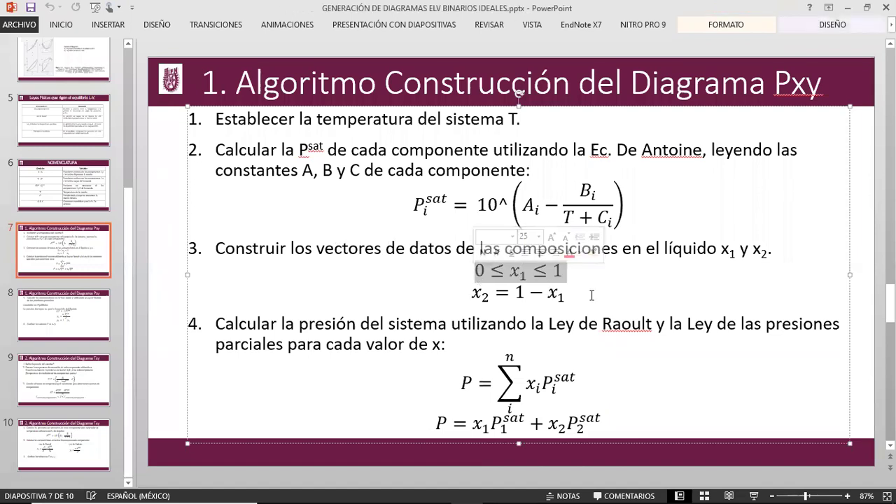
{"action": "left_click", "coordinate": [597, 271]}
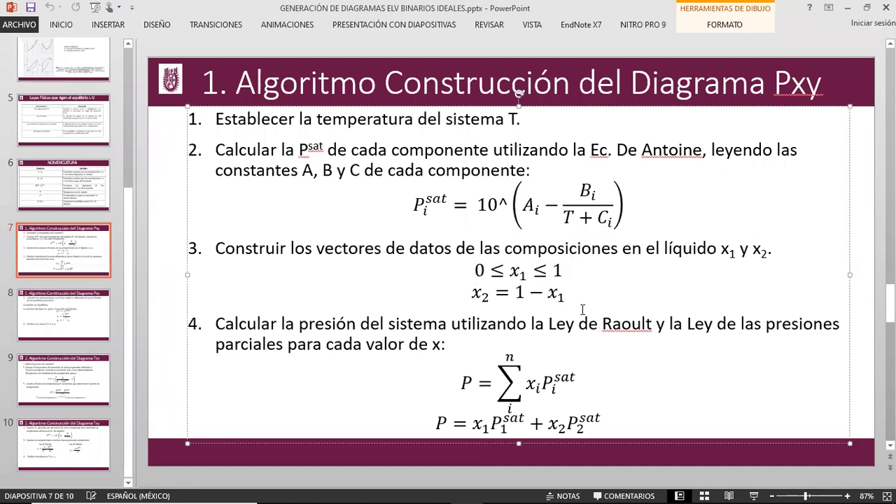
Step: Return to the Excel workbook and fill the x1 column A14:A24 with fractions from 0 to 1 in increments of 0.1
{"action": "key", "text": "alt+Tab"}
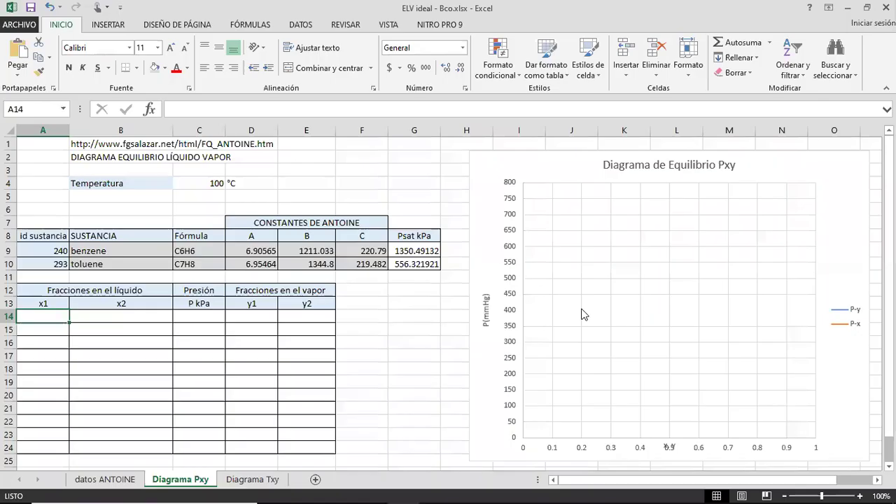
{"action": "type", "text": "0."}
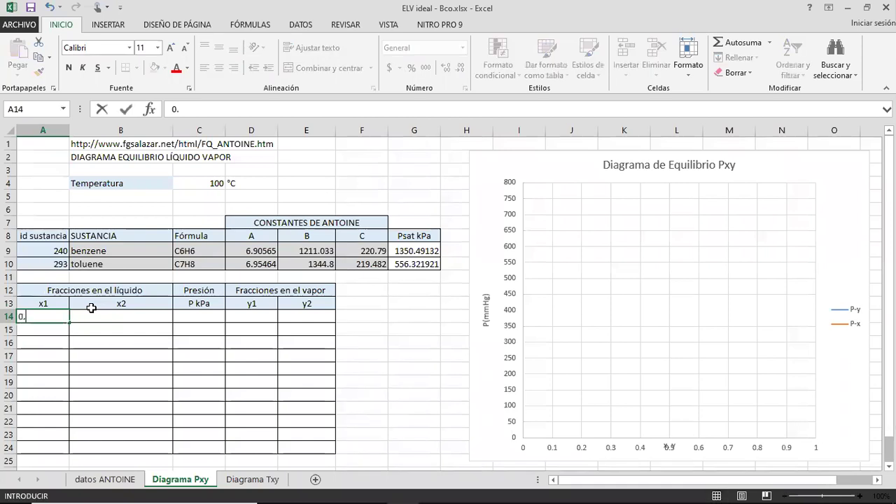
{"action": "key", "text": "Return"}
{"action": "type", "text": "0.1"}
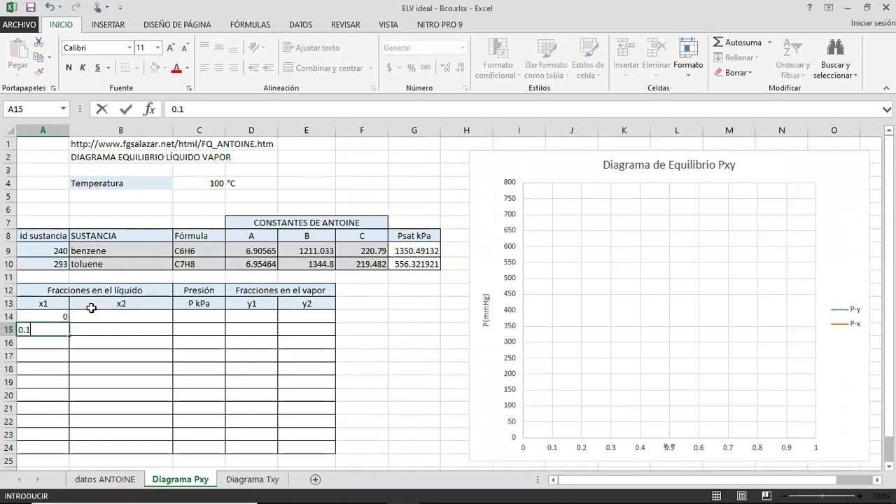
{"action": "key", "text": "Return"}
{"action": "left_click_drag", "start_coordinate": [56, 316], "coordinate": [68, 450]}
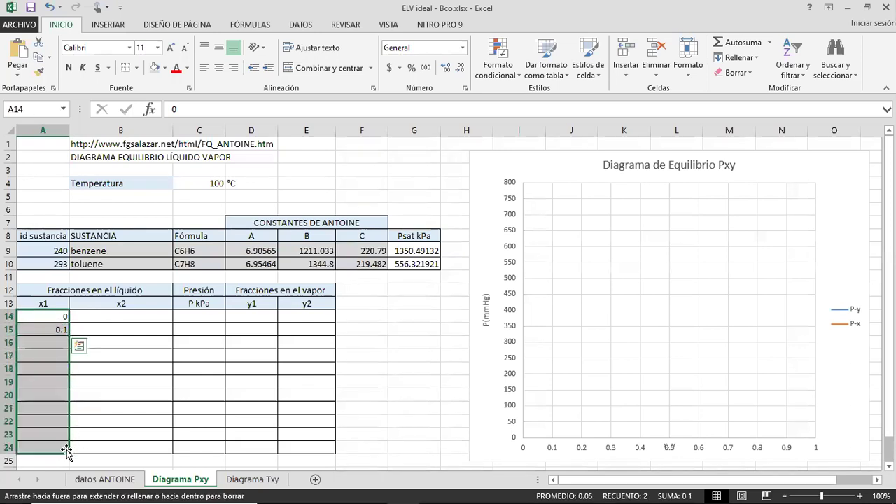
Step: Enter the x2 formula =1-A14 in cell B14
{"action": "left_click", "coordinate": [130, 405]}
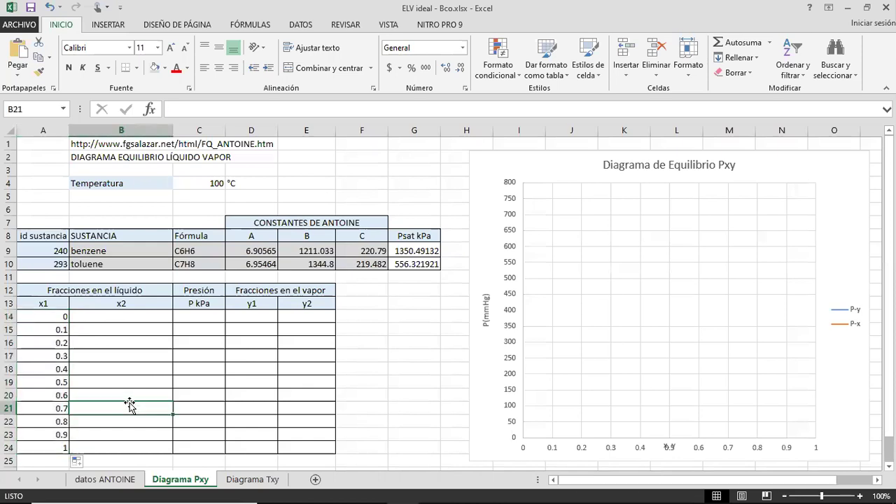
{"action": "key", "text": "Up"}
{"action": "key", "text": "Up"}
{"action": "key", "text": "Up"}
{"action": "key", "text": "Up"}
{"action": "key", "text": "Up"}
{"action": "key", "text": "Up"}
{"action": "key", "text": "Up"}
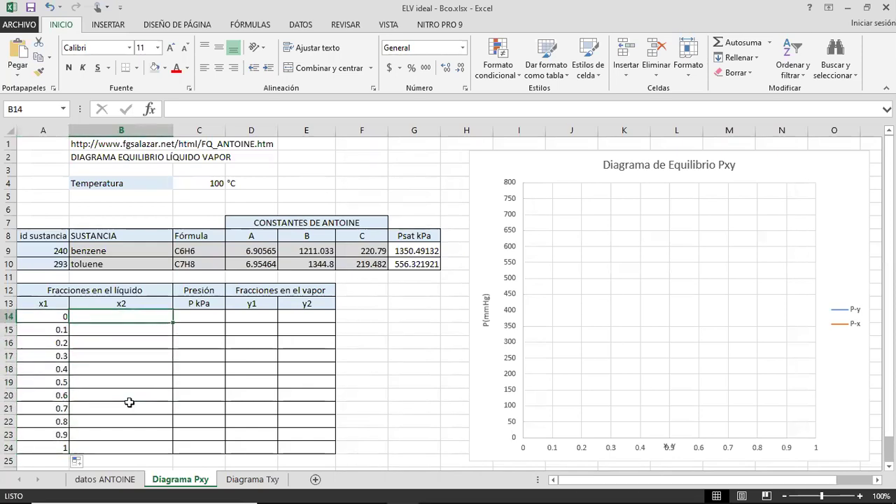
{"action": "type", "text": "="}
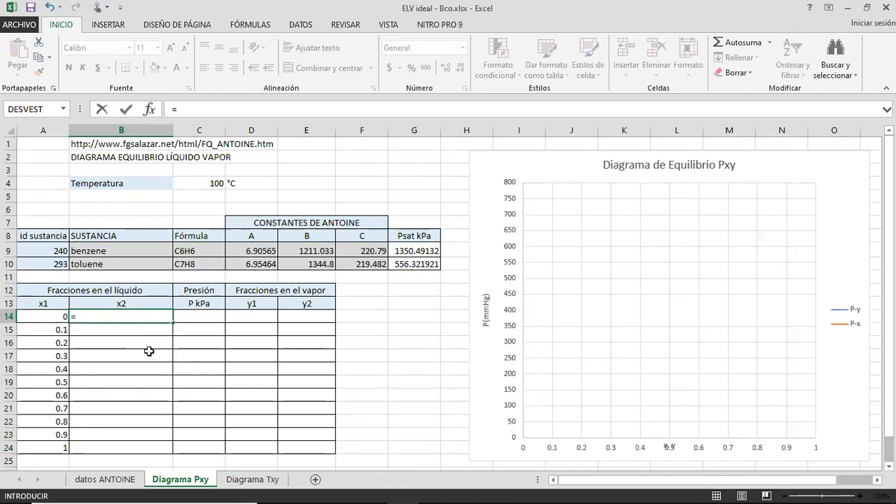
{"action": "type", "text": "1-"}
{"action": "left_click", "coordinate": [55, 317]}
{"action": "key", "text": "Return"}
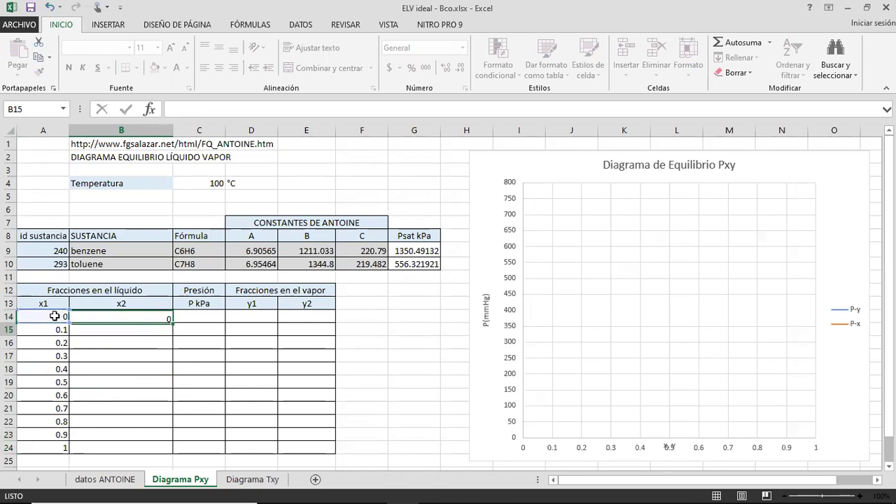
Step: Copy the x2 formula from B14 down through B24
{"action": "left_click", "coordinate": [122, 309]}
{"action": "left_click", "coordinate": [145, 315]}
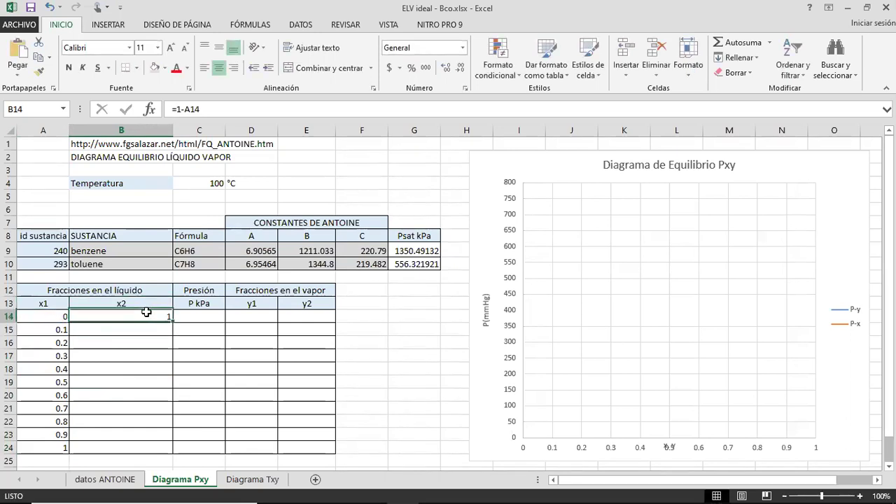
{"action": "left_click_drag", "start_coordinate": [172, 322], "coordinate": [173, 452]}
{"action": "left_click", "coordinate": [58, 313]}
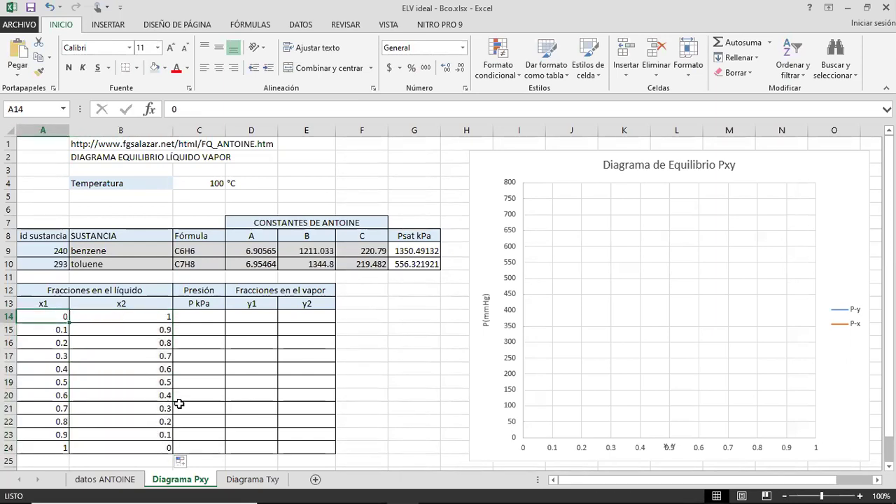
Step: Select the first pressure cell, C14, and switch to the PowerPoint slide to review step 4, the system pressure by Raoult's law
{"action": "left_click", "coordinate": [208, 316]}
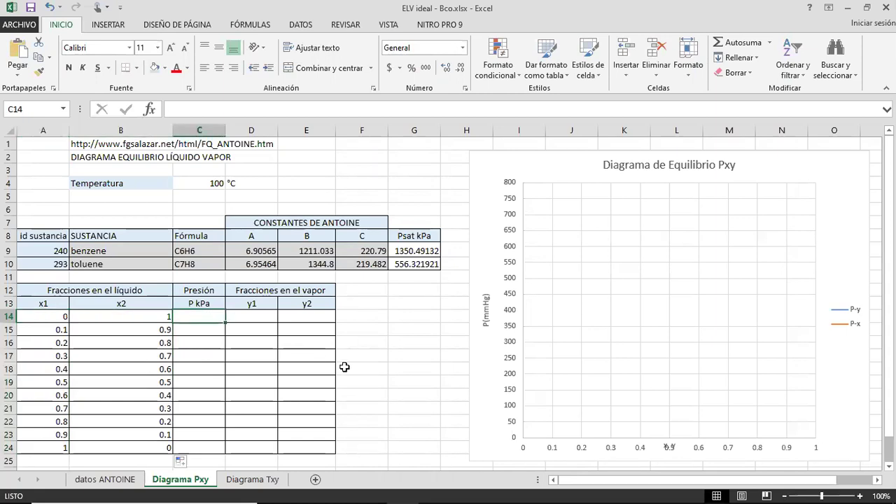
{"action": "key", "text": "alt+Tab"}
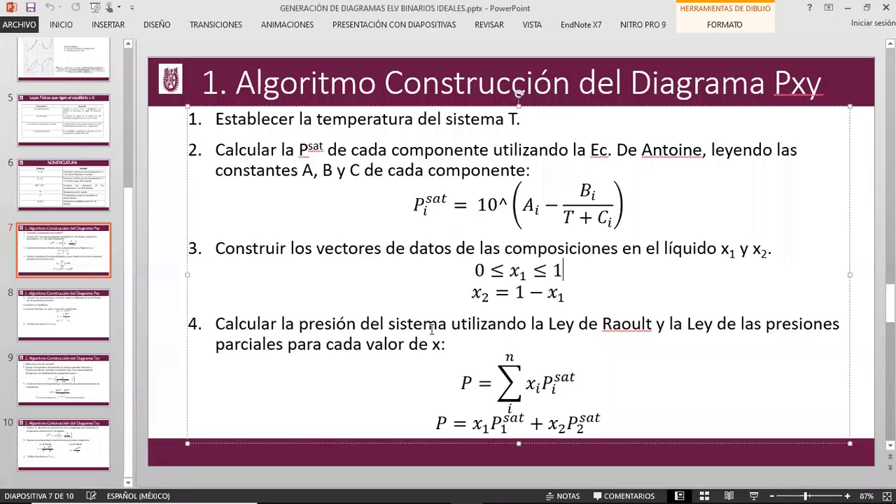
{"action": "triple_click", "coordinate": [435, 336]}
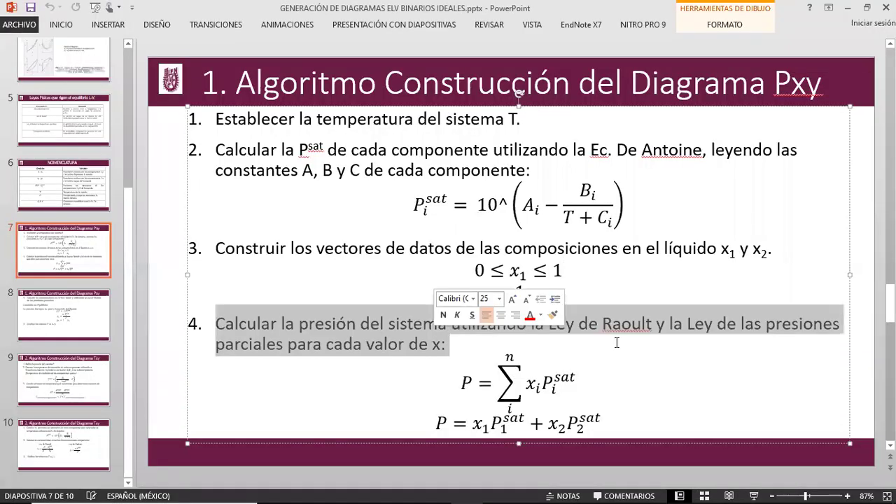
{"action": "left_click", "coordinate": [632, 341]}
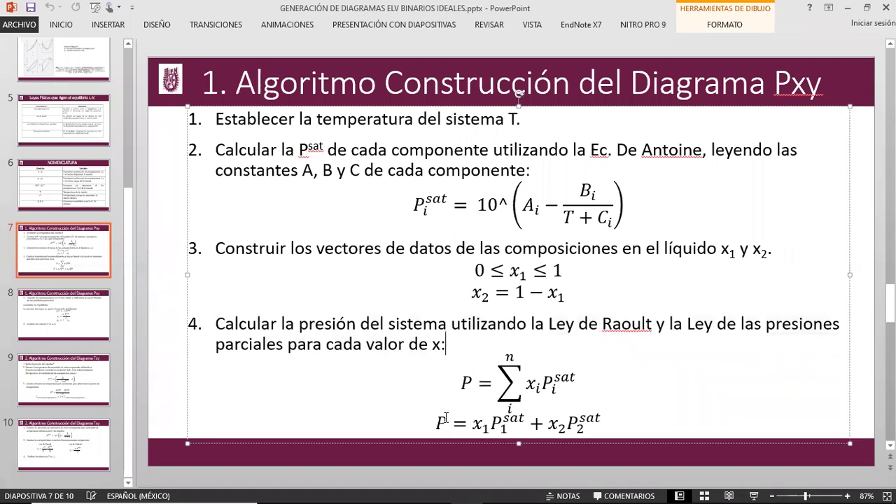
{"action": "left_click_drag", "start_coordinate": [437, 423], "coordinate": [444, 423]}
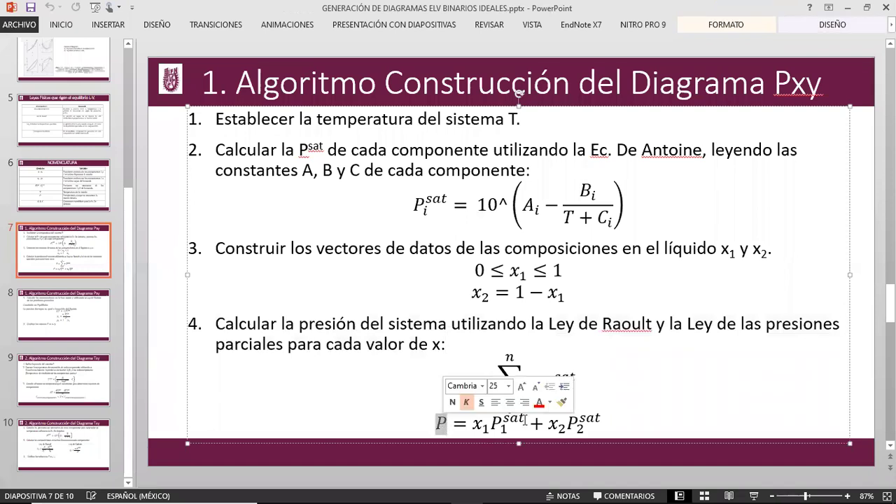
{"action": "left_click", "coordinate": [640, 416]}
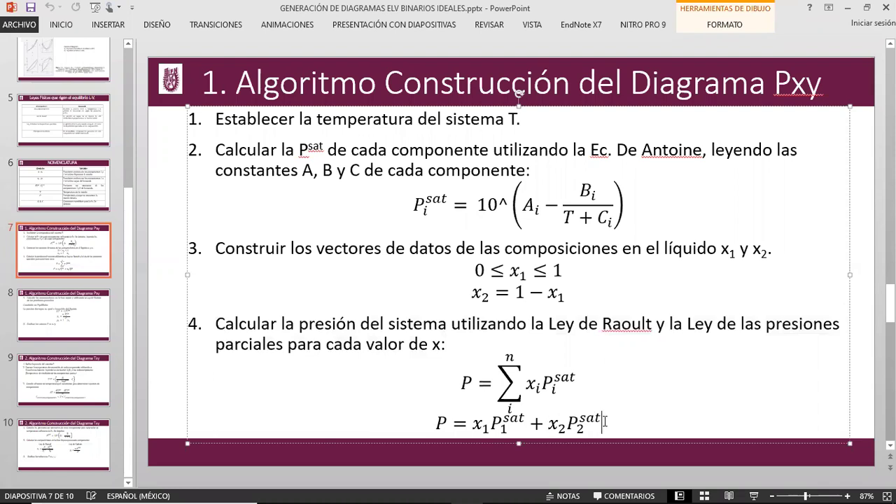
Step: Return to the Excel workbook and begin C14's pressure formula with x1 times benzene's saturation pressure as an absolute reference, =A14*$G$9+
{"action": "key", "text": "alt+Tab"}
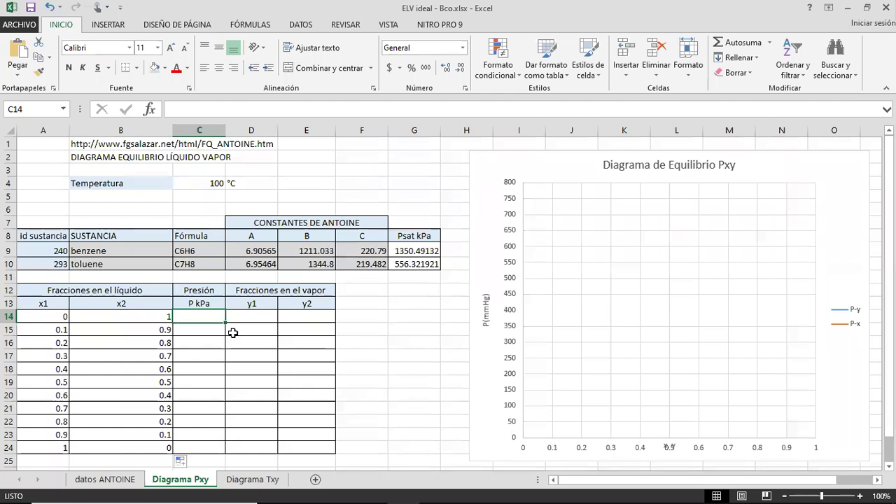
{"action": "type", "text": "="}
{"action": "left_click", "coordinate": [62, 317]}
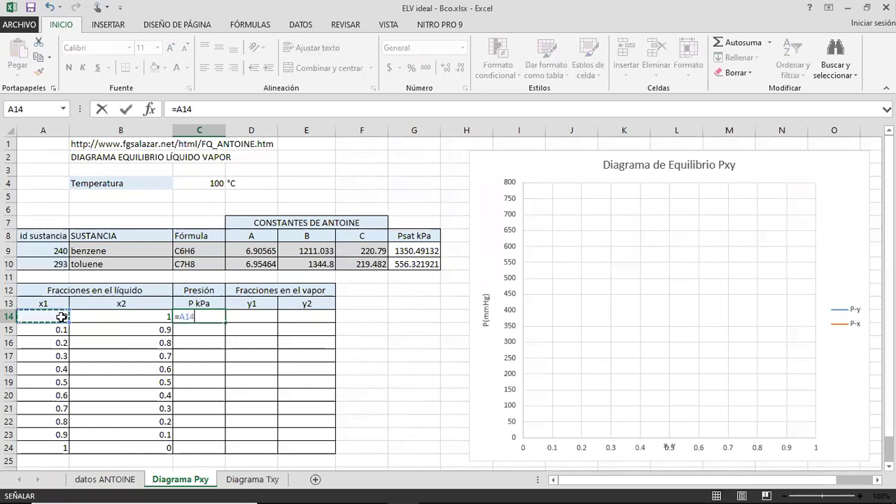
{"action": "type", "text": "*"}
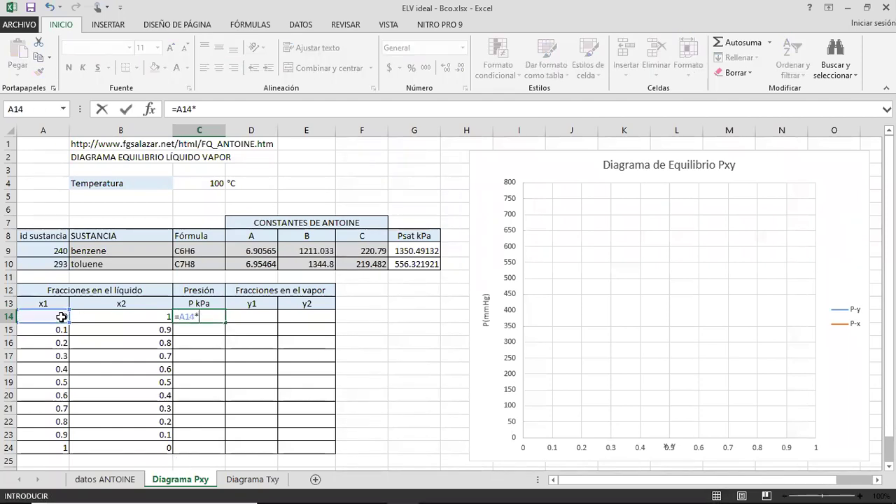
{"action": "left_click", "coordinate": [415, 248]}
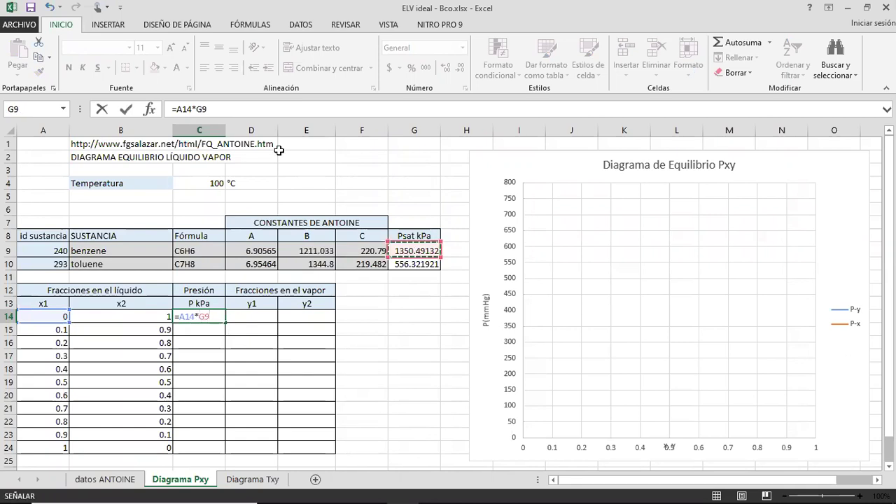
{"action": "left_click", "coordinate": [199, 110]}
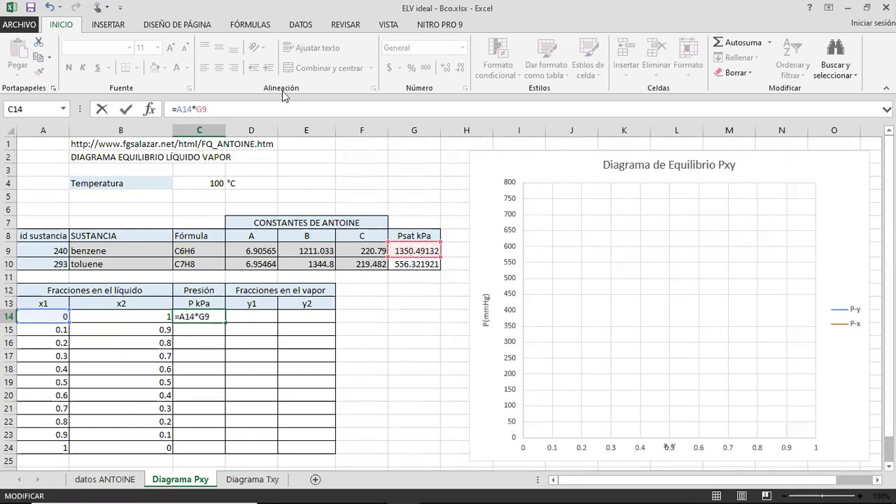
{"action": "type", "text": "$G$9+"}
Step: Complete the pressure formula in C14 with the toluene term B14*$G$10, keeping the saturation pressure reference absolute
{"action": "left_click", "coordinate": [141, 318]}
{"action": "type", "text": "*"}
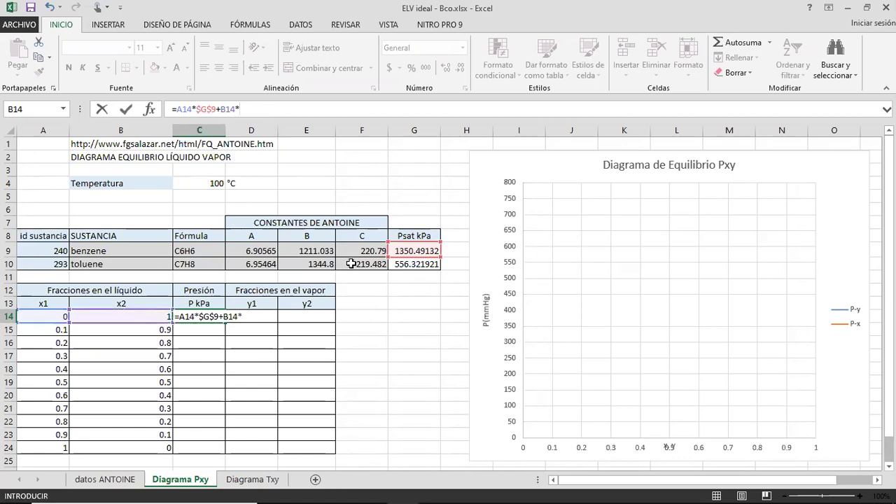
{"action": "left_click", "coordinate": [416, 264]}
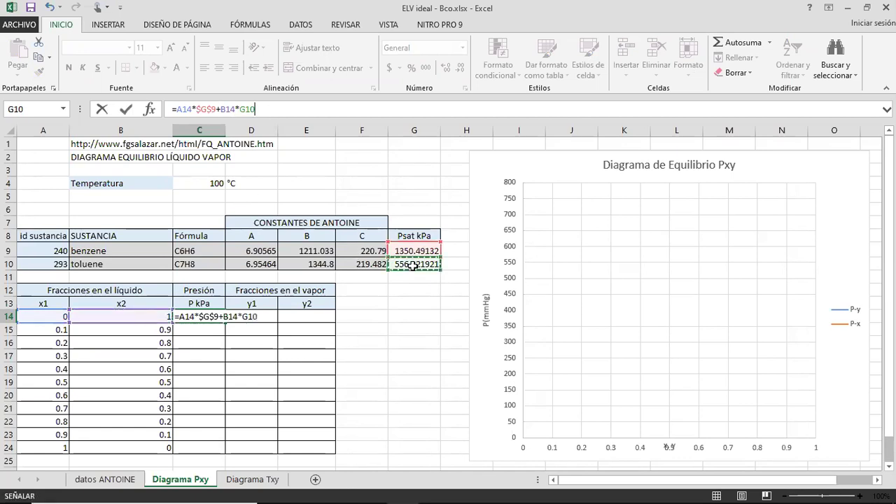
{"action": "left_click", "coordinate": [243, 109]}
{"action": "type", "text": "$G"}
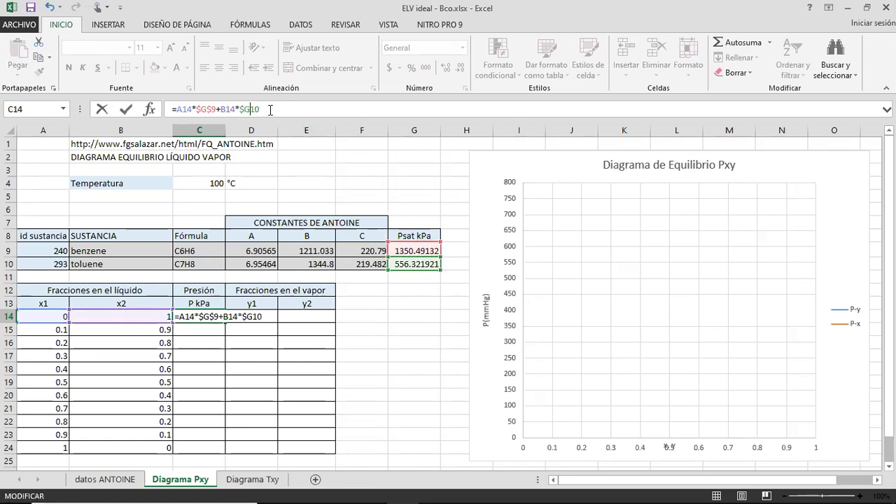
{"action": "type", "text": "$"}
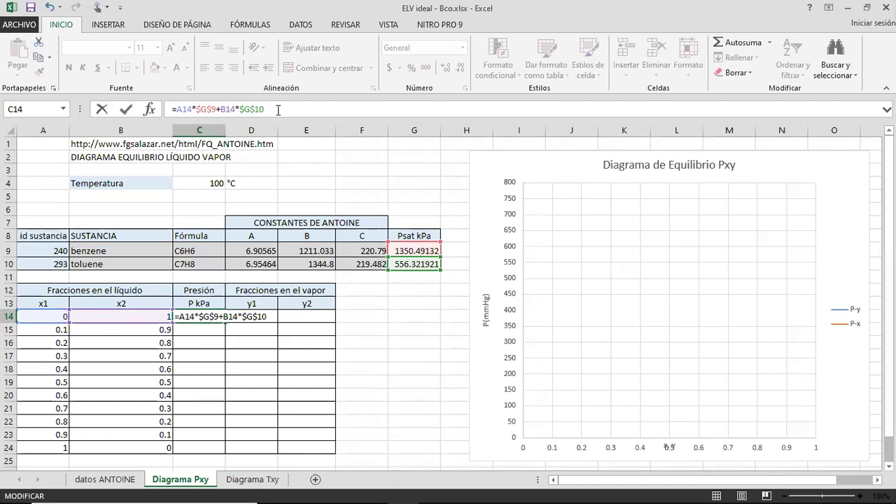
{"action": "key", "text": "Return"}
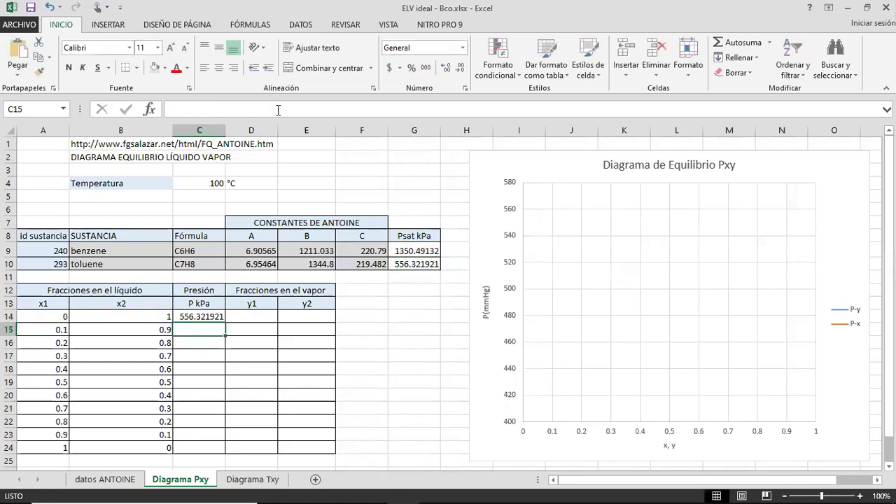
Step: Check the pressure formula in C14 and the x2 formula in B14
{"action": "left_click", "coordinate": [200, 317]}
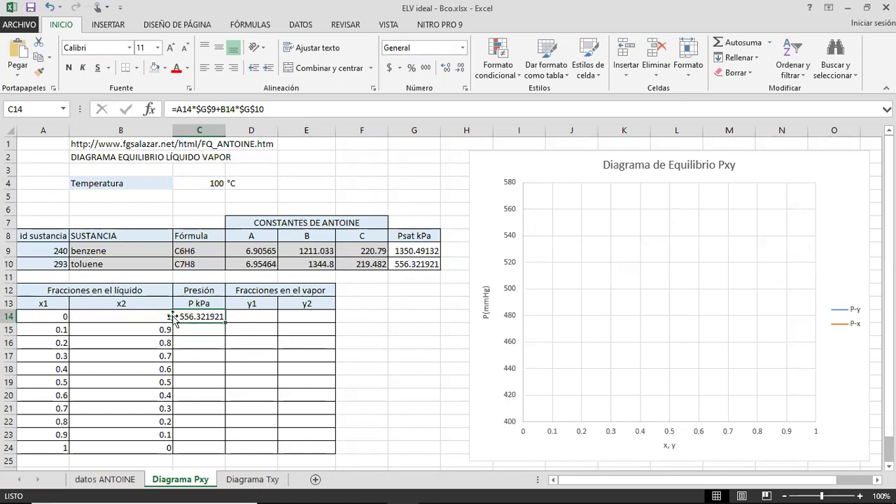
{"action": "left_click", "coordinate": [121, 317]}
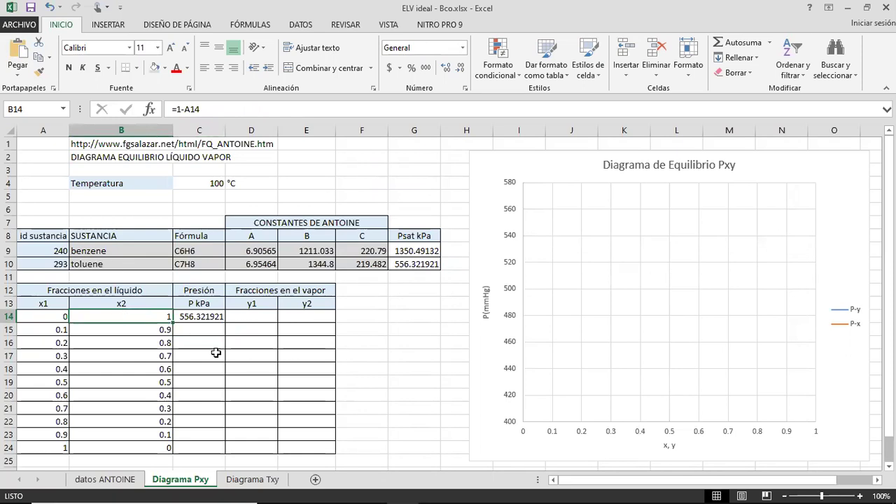
Step: Fill the pressure formula from C14 down through C24 for all liquid compositions
{"action": "left_click", "coordinate": [217, 316]}
{"action": "left_click_drag", "start_coordinate": [225, 323], "coordinate": [222, 450]}
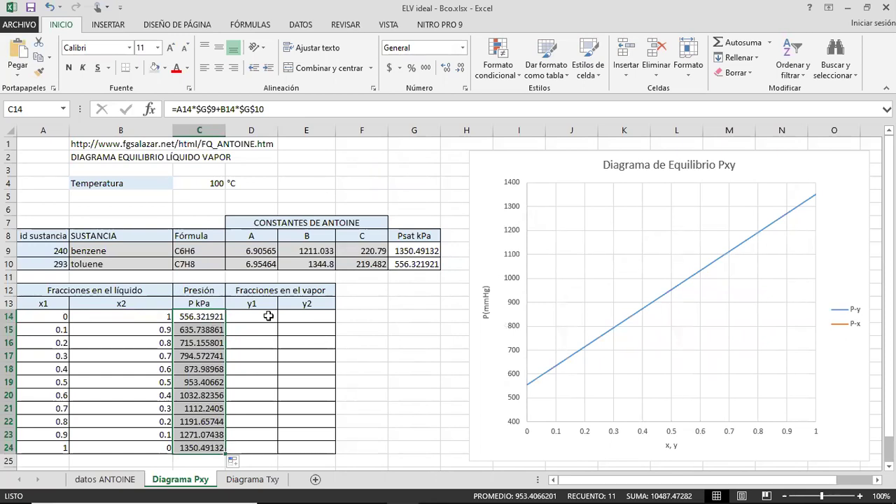
{"action": "left_click", "coordinate": [561, 162]}
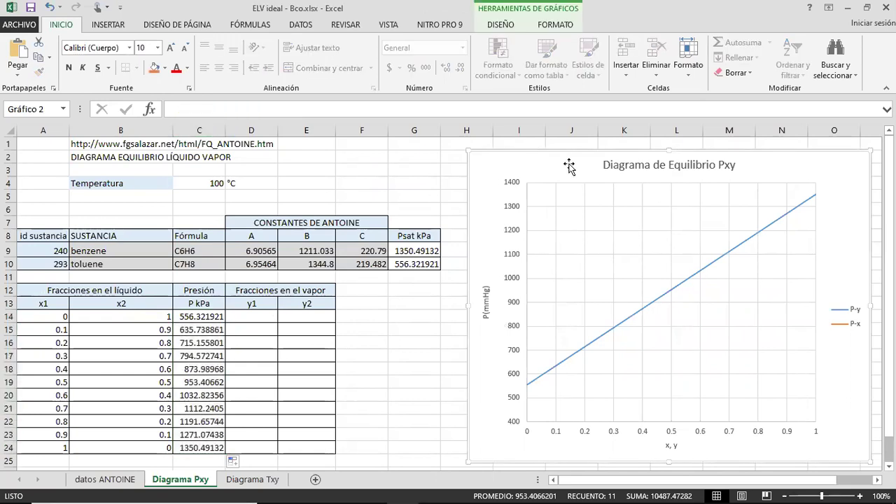
{"action": "double_click", "coordinate": [570, 166]}
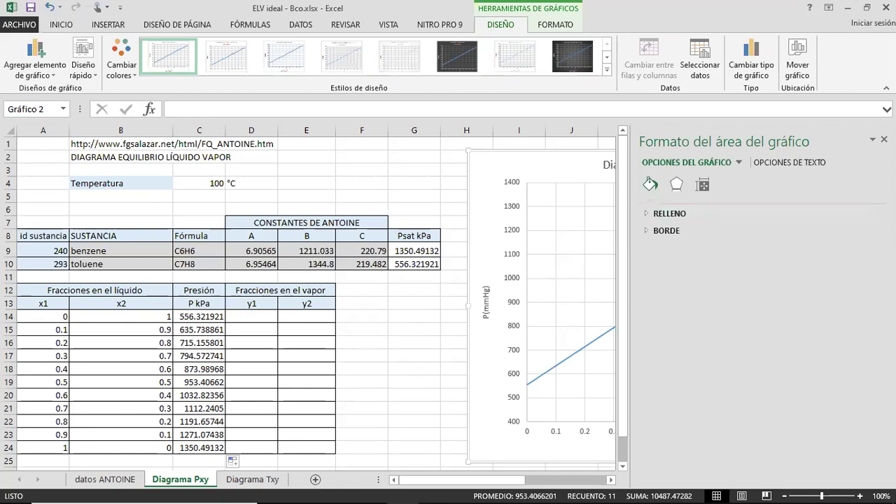
{"action": "left_click", "coordinate": [885, 140]}
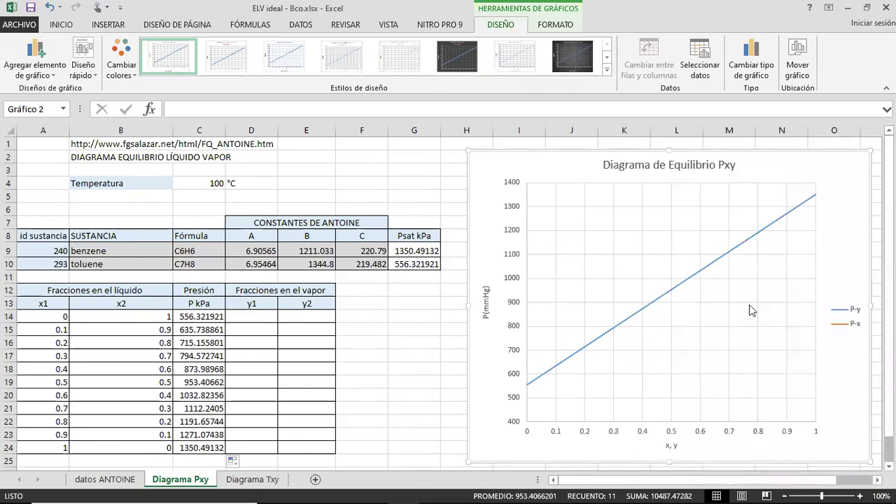
{"action": "double_click", "coordinate": [844, 313]}
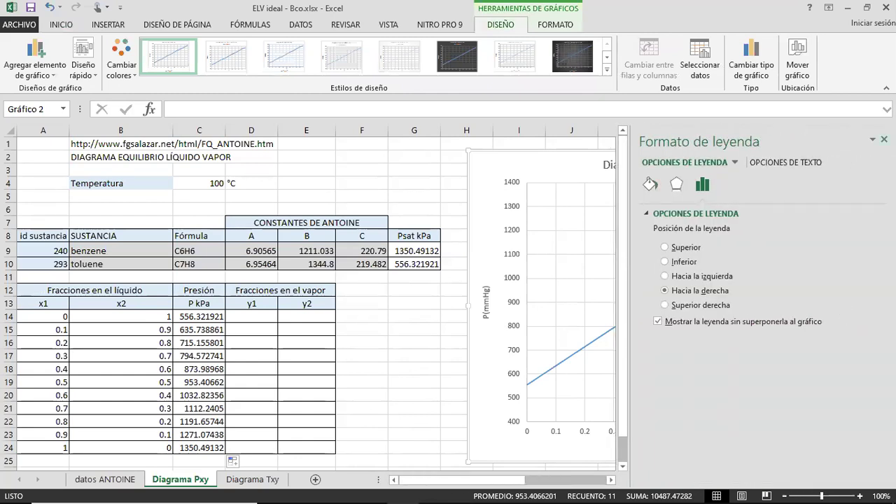
{"action": "left_click", "coordinate": [885, 139]}
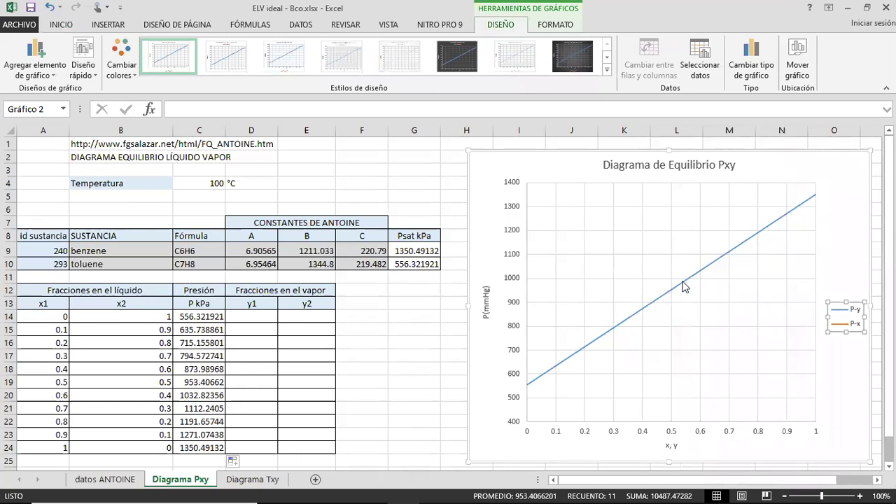
Step: Open the chart's data source selection from the plotted line and check the X and Y value ranges of the first series
{"action": "left_click", "coordinate": [685, 286]}
{"action": "right_click", "coordinate": [686, 283]}
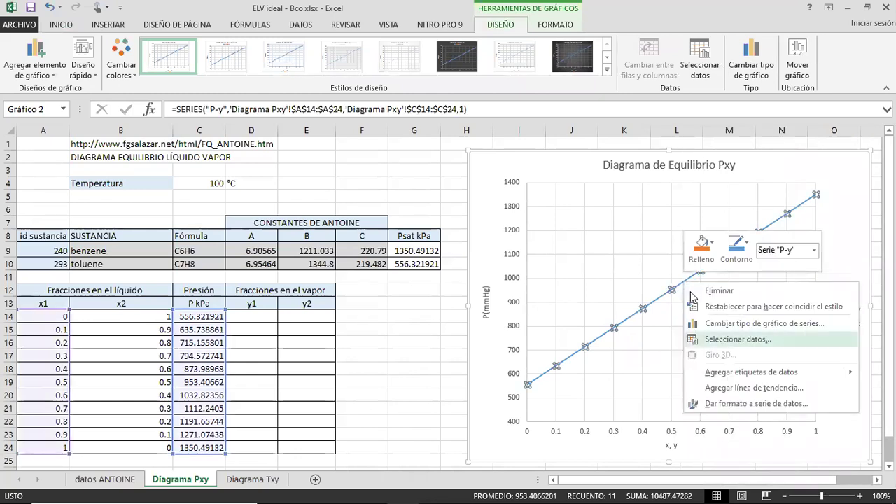
{"action": "left_click", "coordinate": [731, 339]}
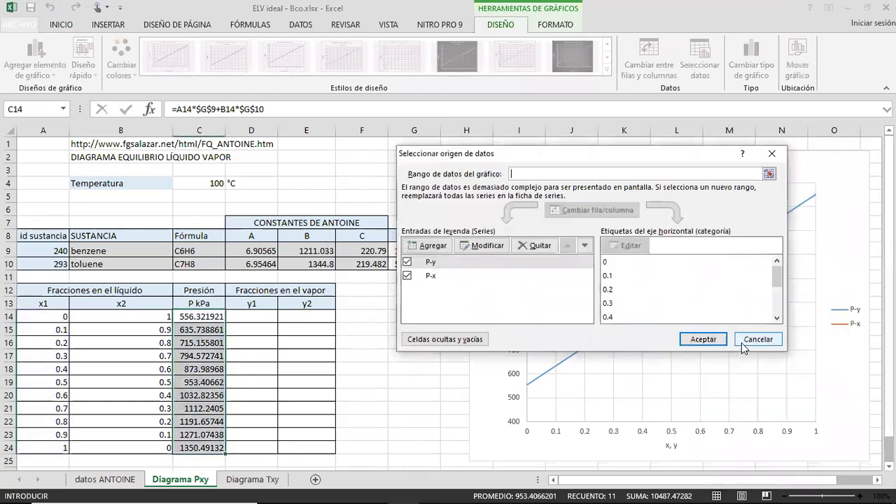
{"action": "left_click_drag", "start_coordinate": [526, 156], "coordinate": [651, 136]}
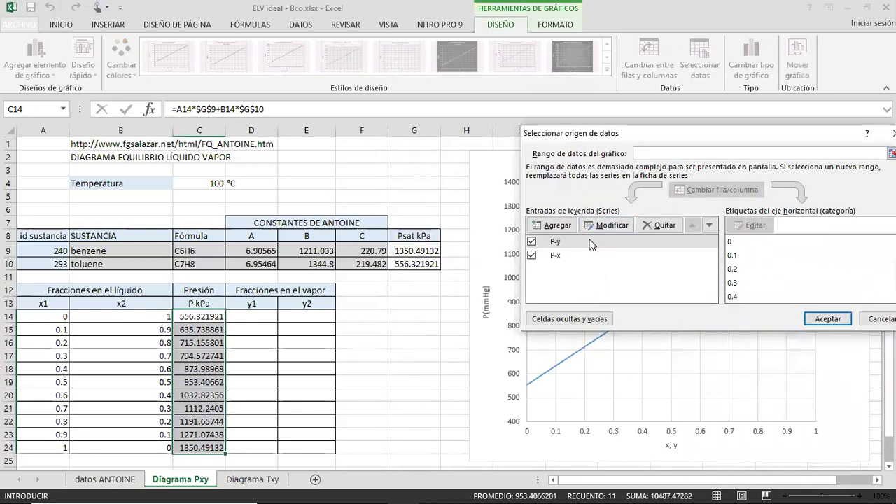
{"action": "left_click", "coordinate": [607, 225]}
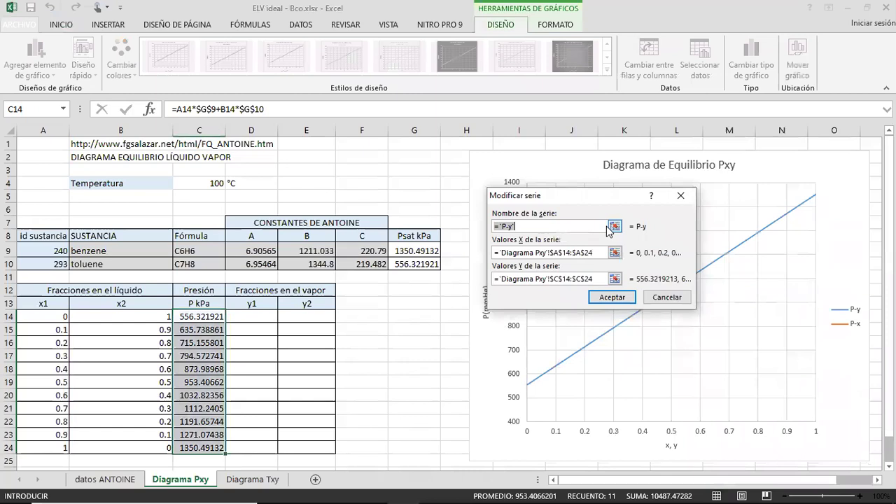
{"action": "left_click", "coordinate": [568, 254]}
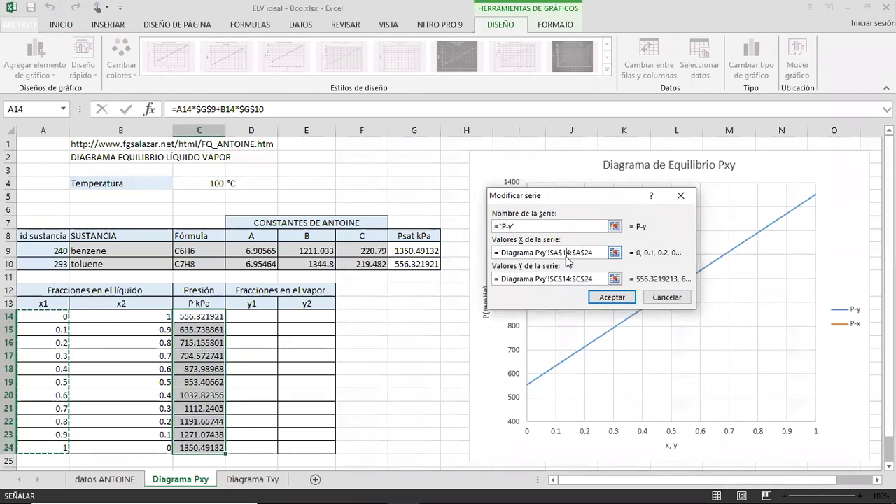
{"action": "left_click", "coordinate": [565, 279]}
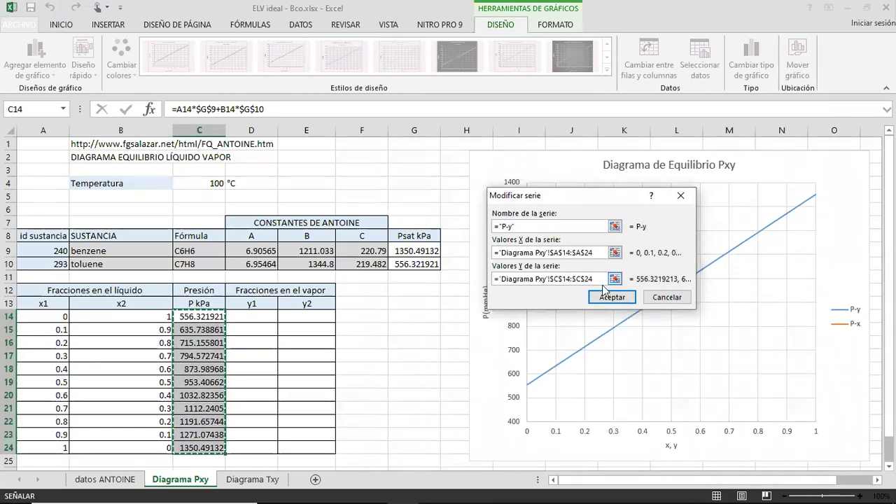
{"action": "left_click", "coordinate": [658, 297]}
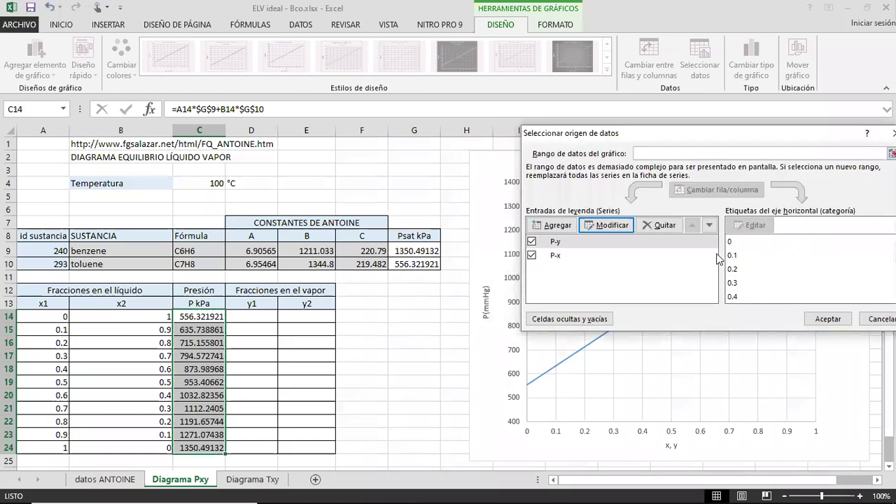
Step: Rename the chart's second series, which takes its X values from D14:D24, as P-y
{"action": "left_click", "coordinate": [564, 256]}
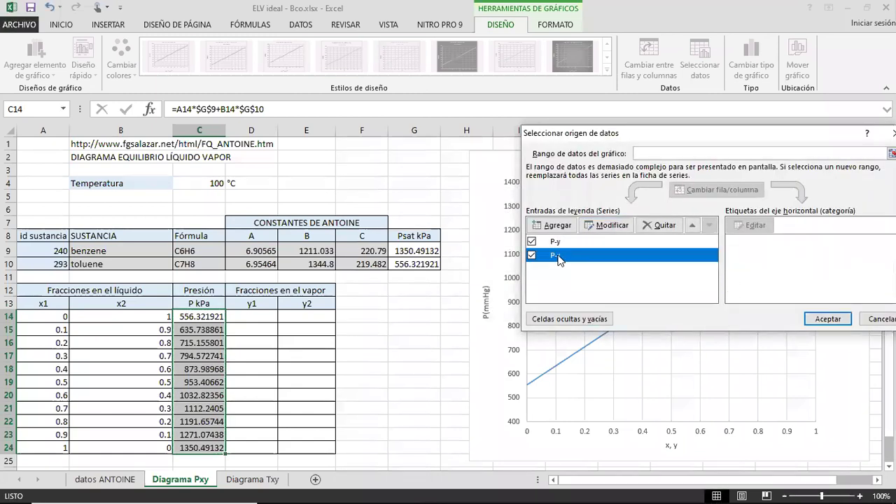
{"action": "left_click", "coordinate": [607, 226]}
{"action": "left_click", "coordinate": [589, 252]}
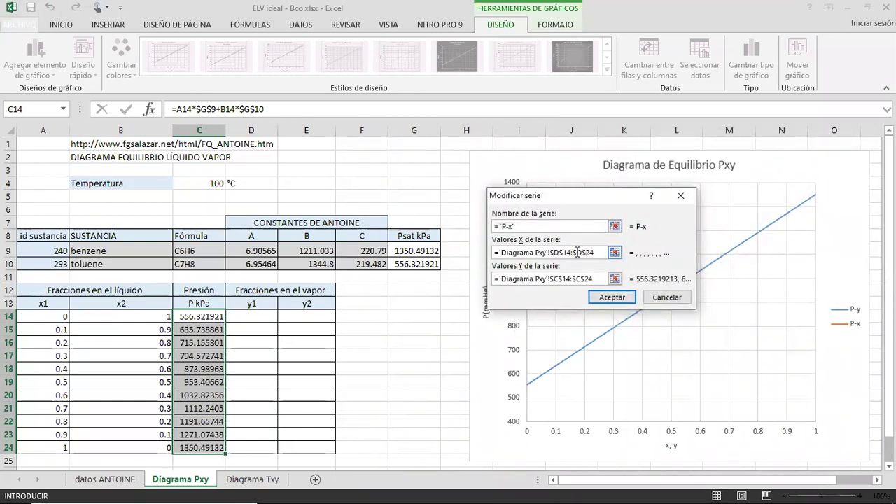
{"action": "left_click", "coordinate": [560, 279]}
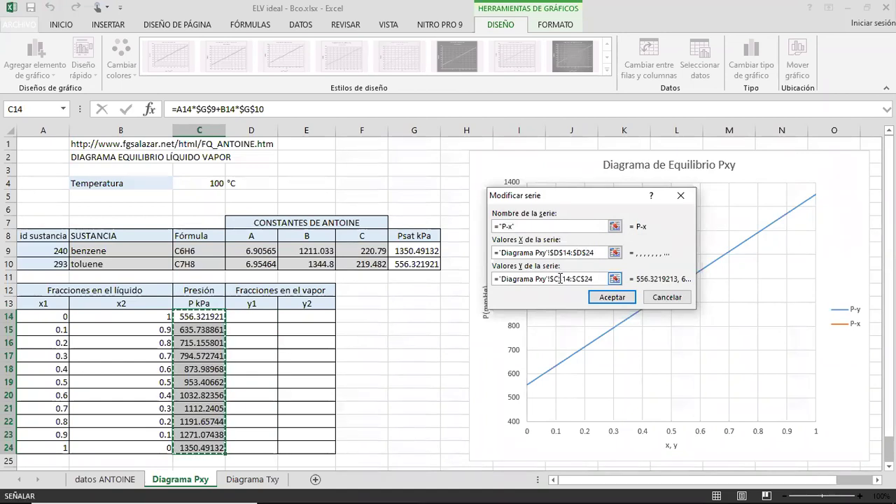
{"action": "left_click", "coordinate": [576, 256]}
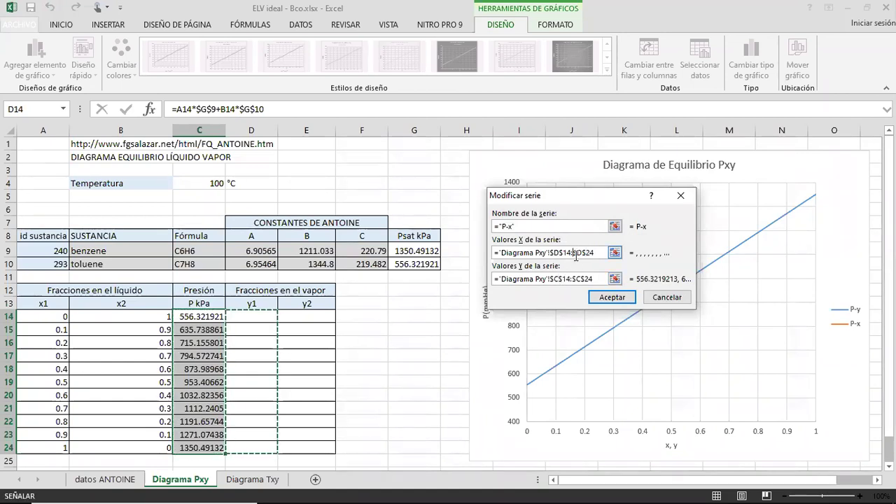
{"action": "left_click", "coordinate": [523, 226]}
{"action": "type", "text": "+"}
{"action": "key", "text": "Left"}
{"action": "key", "text": "Right"}
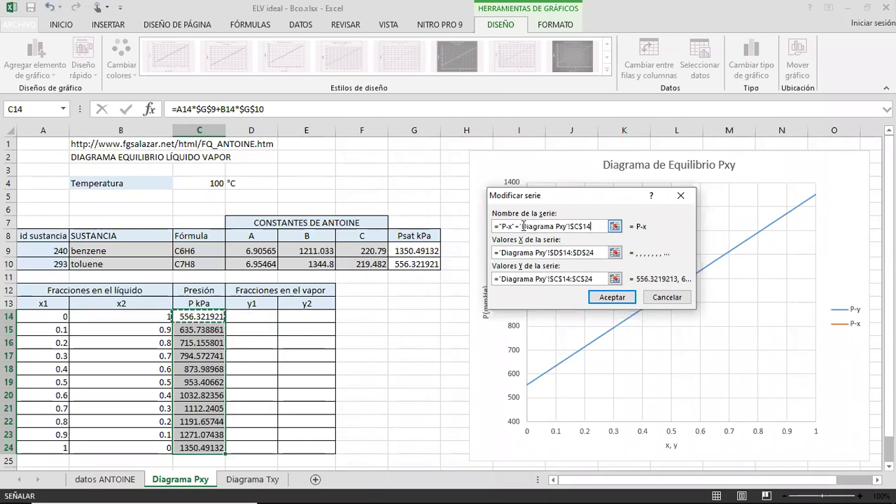
{"action": "key", "text": "BackSpace"}
{"action": "key", "text": "BackSpace"}
{"action": "key", "text": "BackSpace"}
{"action": "key", "text": "BackSpace"}
{"action": "key", "text": "BackSpace"}
{"action": "key", "text": "BackSpace"}
{"action": "key", "text": "BackSpace"}
{"action": "key", "text": "BackSpace"}
{"action": "key", "text": "BackSpace"}
{"action": "key", "text": "BackSpace"}
{"action": "key", "text": "BackSpace"}
{"action": "key", "text": "BackSpace"}
{"action": "key", "text": "BackSpace"}
{"action": "key", "text": "BackSpace"}
{"action": "key", "text": "BackSpace"}
{"action": "key", "text": "BackSpace"}
{"action": "key", "text": "BackSpace"}
{"action": "key", "text": "BackSpace"}
{"action": "key", "text": "BackSpace"}
{"action": "key", "text": "BackSpace"}
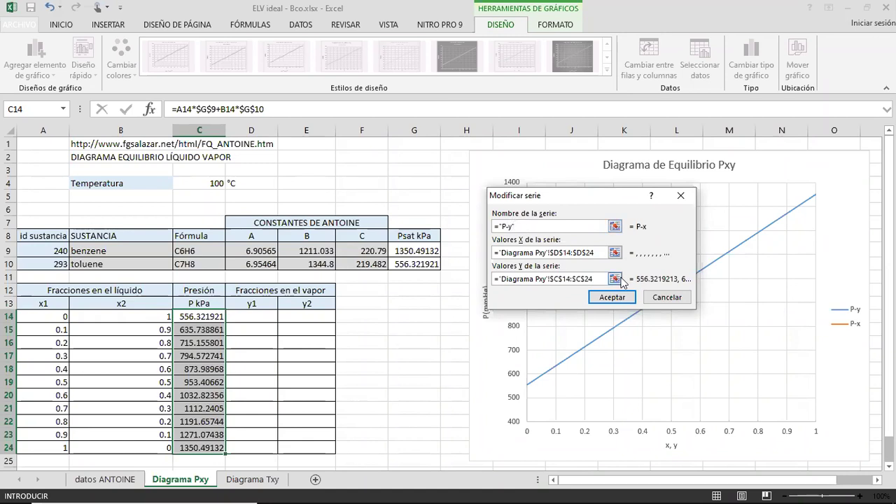
{"action": "left_click", "coordinate": [612, 297]}
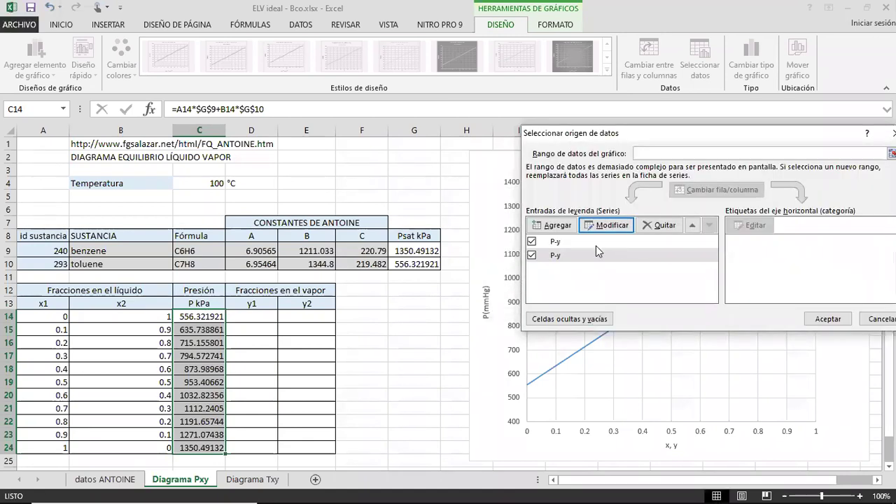
Step: Rename the chart's first series, which takes its X values from A14:A24, as P-x and accept the data source changes
{"action": "left_click", "coordinate": [570, 237]}
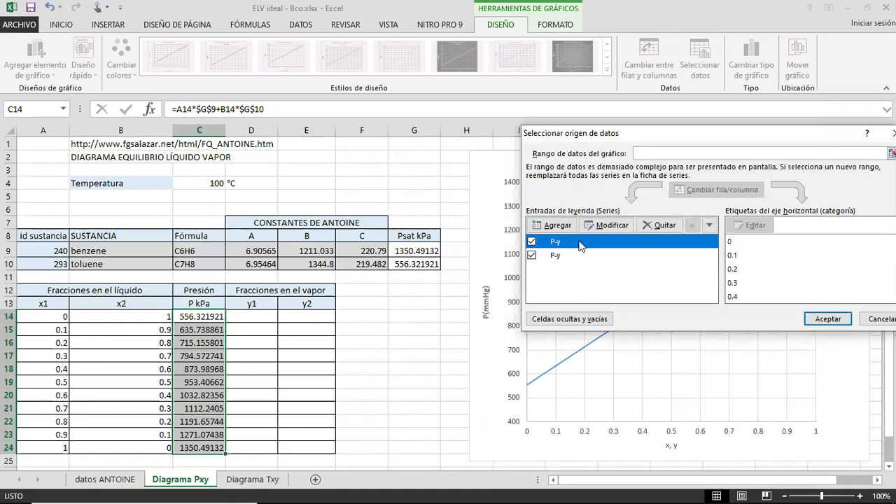
{"action": "left_click", "coordinate": [601, 227]}
{"action": "left_click", "coordinate": [589, 252]}
{"action": "left_click", "coordinate": [511, 227]}
{"action": "key", "text": "shift+Right"}
{"action": "key", "text": "BackSpace"}
{"action": "key", "text": "BackSpace"}
{"action": "key", "text": "BackSpace"}
{"action": "key", "text": "BackSpace"}
{"action": "key", "text": "BackSpace"}
{"action": "key", "text": "BackSpace"}
{"action": "key", "text": "BackSpace"}
{"action": "key", "text": "BackSpace"}
{"action": "key", "text": "BackSpace"}
{"action": "key", "text": "BackSpace"}
{"action": "key", "text": "BackSpace"}
{"action": "key", "text": "BackSpace"}
{"action": "key", "text": "BackSpace"}
{"action": "key", "text": "BackSpace"}
{"action": "key", "text": "BackSpace"}
{"action": "key", "text": "BackSpace"}
{"action": "type", "text": "+"}
{"action": "key", "text": "Right"}
{"action": "key", "text": "Right"}
{"action": "key", "text": "BackSpace"}
{"action": "key", "text": "BackSpace"}
{"action": "key", "text": "BackSpace"}
{"action": "key", "text": "BackSpace"}
{"action": "key", "text": "BackSpace"}
{"action": "key", "text": "BackSpace"}
{"action": "key", "text": "BackSpace"}
{"action": "key", "text": "BackSpace"}
{"action": "key", "text": "BackSpace"}
{"action": "key", "text": "BackSpace"}
{"action": "key", "text": "BackSpace"}
{"action": "key", "text": "BackSpace"}
{"action": "key", "text": "BackSpace"}
{"action": "key", "text": "BackSpace"}
{"action": "key", "text": "BackSpace"}
{"action": "key", "text": "BackSpace"}
{"action": "key", "text": "BackSpace"}
{"action": "key", "text": "BackSpace"}
{"action": "key", "text": "BackSpace"}
{"action": "key", "text": "BackSpace"}
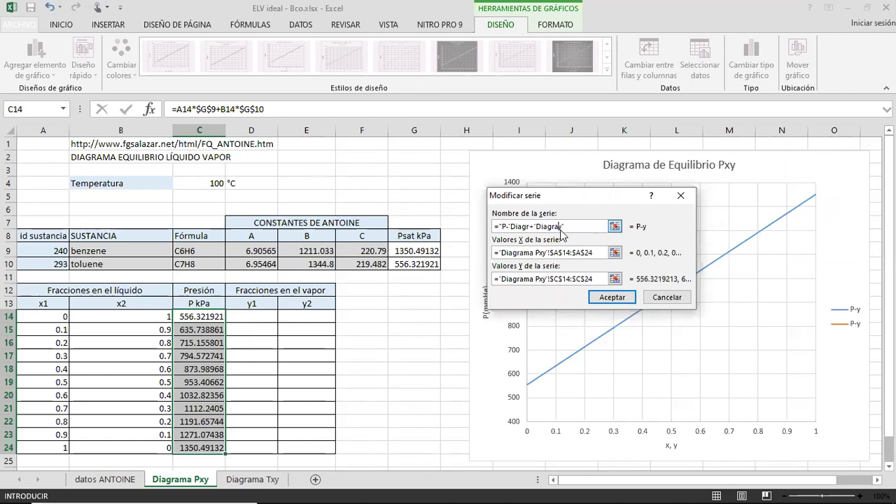
{"action": "key", "text": "BackSpace"}
{"action": "key", "text": "BackSpace"}
{"action": "key", "text": "BackSpace"}
{"action": "key", "text": "BackSpace"}
{"action": "key", "text": "BackSpace"}
{"action": "key", "text": "BackSpace"}
{"action": "key", "text": "BackSpace"}
{"action": "key", "text": "BackSpace"}
{"action": "key", "text": "BackSpace"}
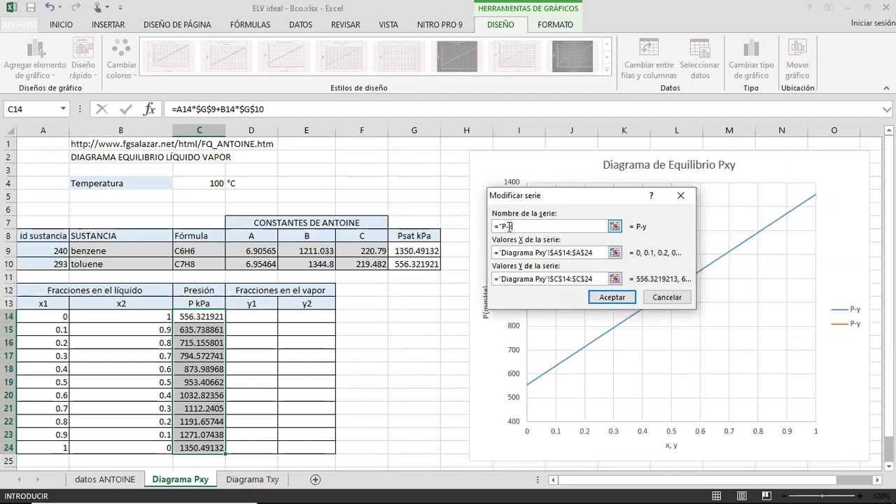
{"action": "left_click", "coordinate": [601, 296]}
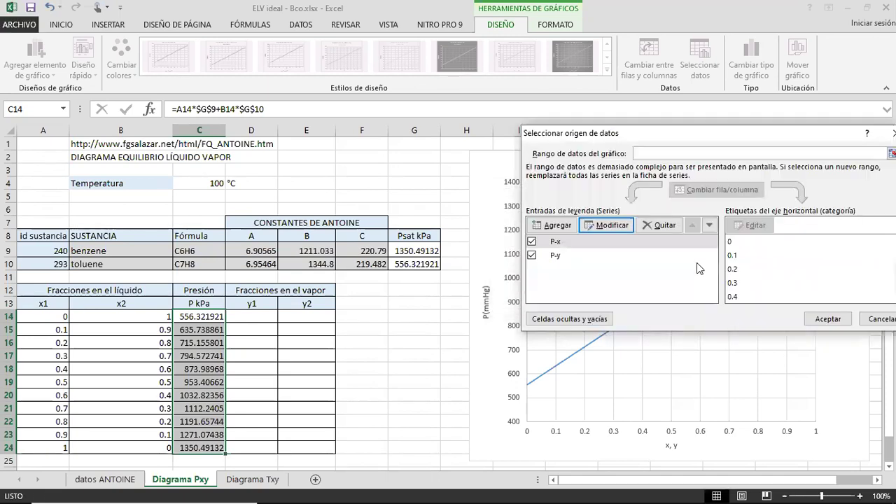
{"action": "left_click", "coordinate": [827, 320]}
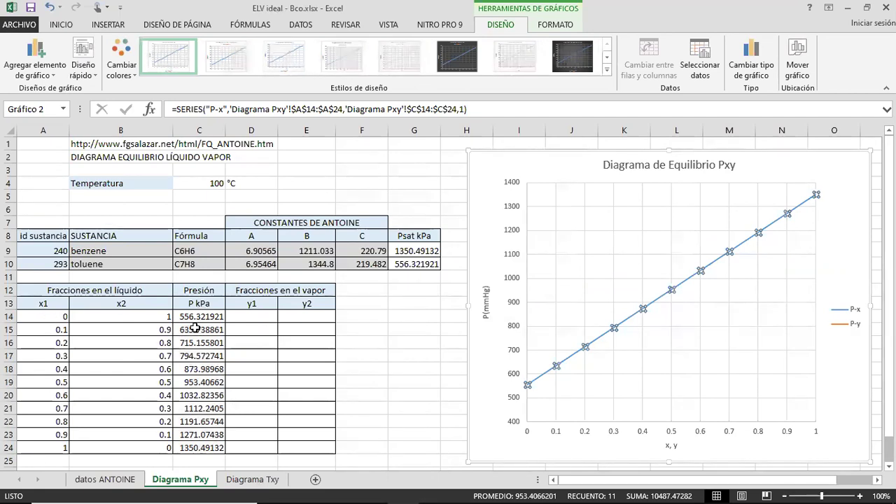
Step: Deselect the chart and check the first x1 and pressure cells, A14 and C14, against the pressure axis title
{"action": "left_click", "coordinate": [394, 299]}
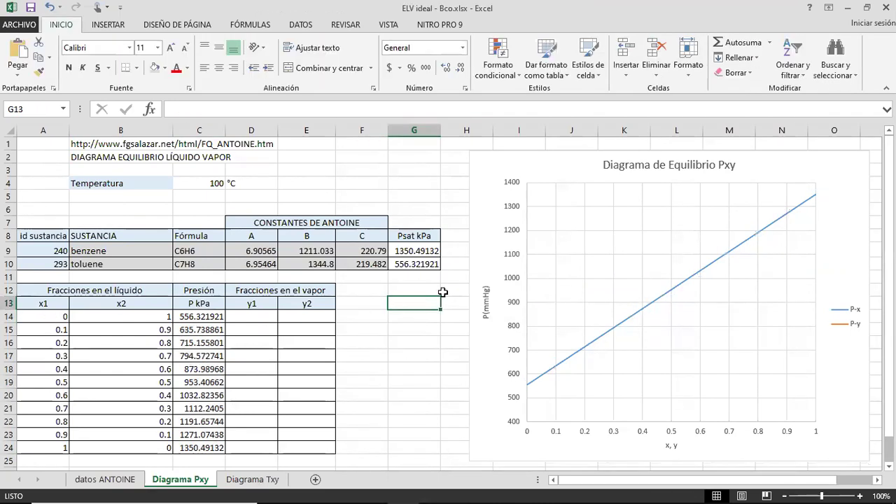
{"action": "left_click", "coordinate": [205, 314]}
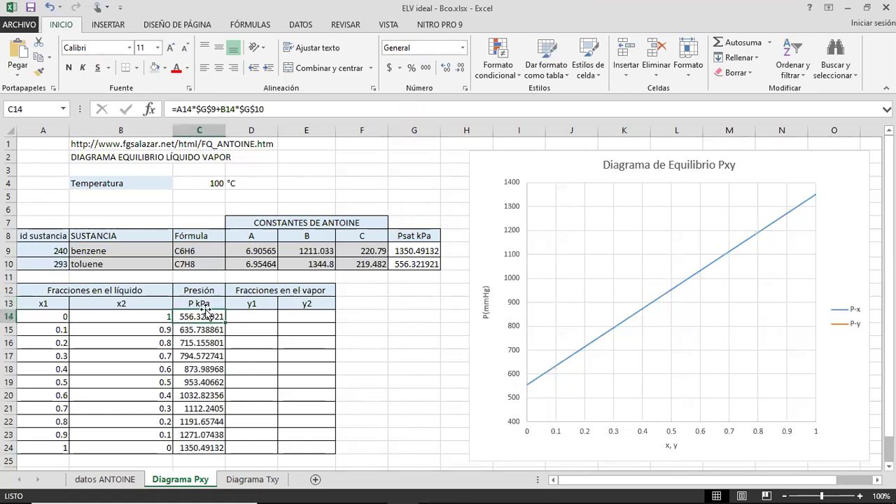
{"action": "left_click", "coordinate": [46, 313]}
{"action": "left_click", "coordinate": [196, 319]}
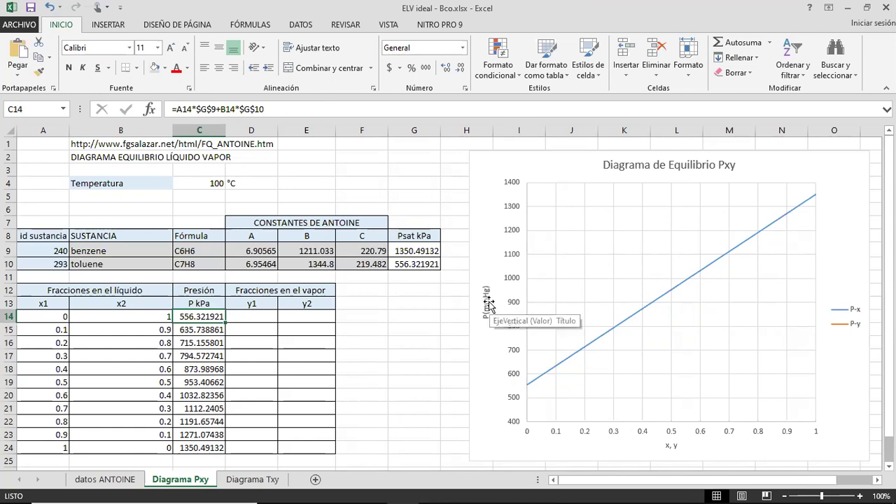
Step: Select the first y1 cell, D14, and switch to PowerPoint slide 8 to review step 5, the vapor compositions by Dalton's law
{"action": "left_click", "coordinate": [249, 314]}
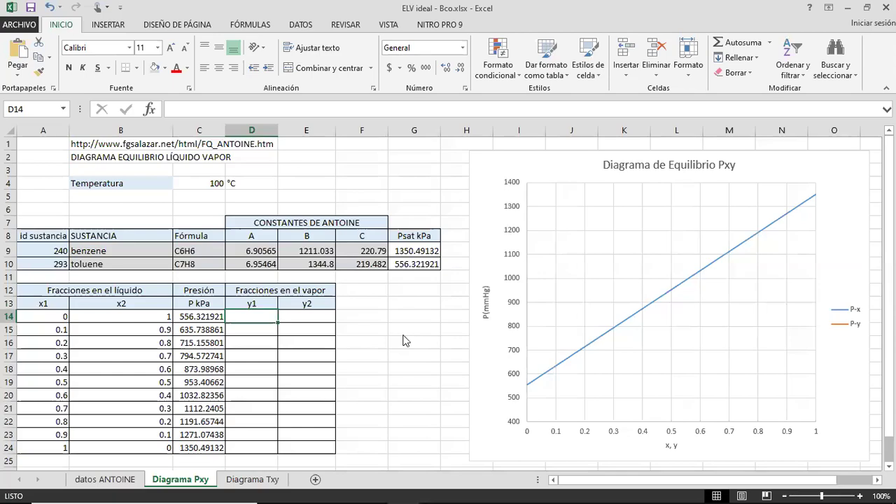
{"action": "key", "text": "alt+Tab"}
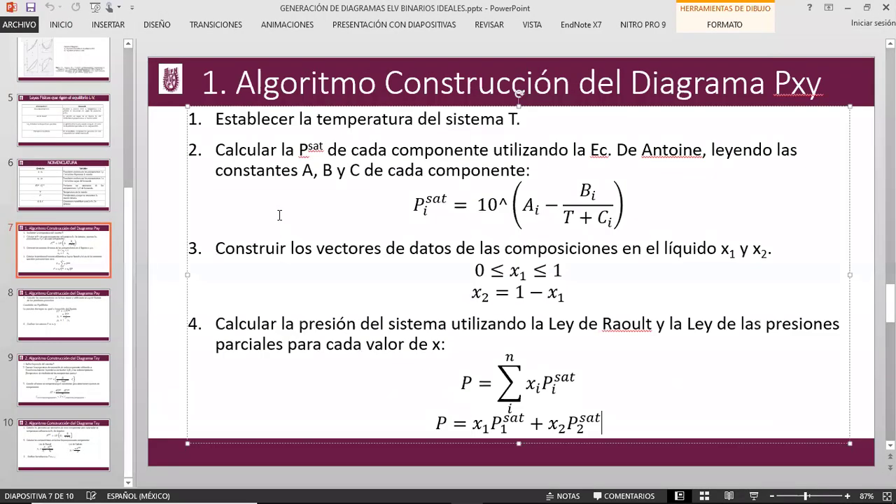
{"action": "left_click", "coordinate": [80, 311]}
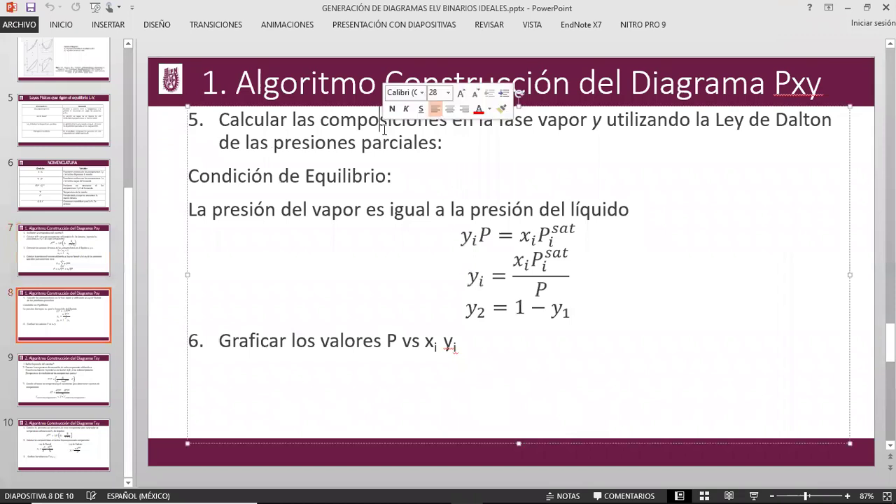
{"action": "triple_click", "coordinate": [385, 129]}
{"action": "left_click", "coordinate": [541, 145]}
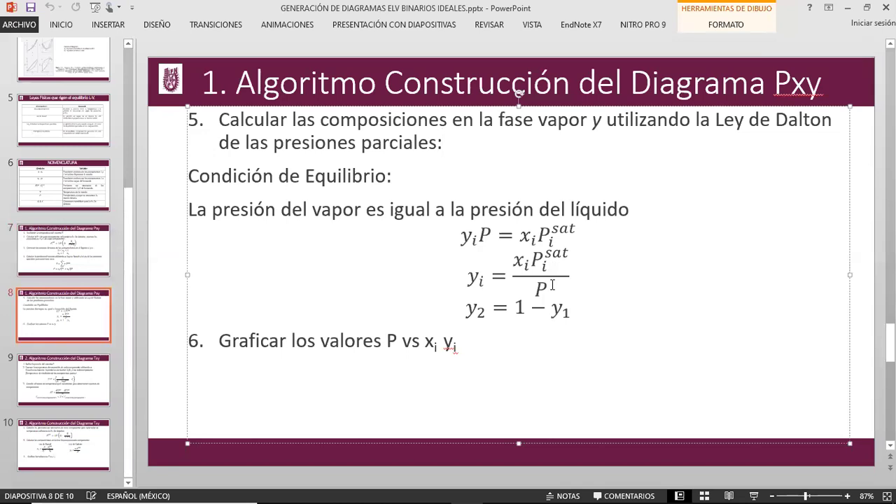
Step: Switch back to Excel and enter the first vapor fraction y1 in D14 as =A14*$G$9/C14
{"action": "key", "text": "alt"}
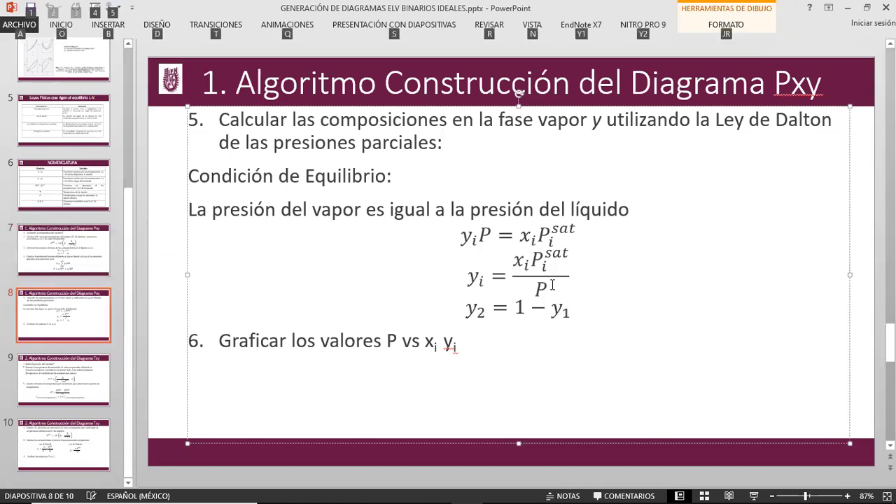
{"action": "key", "text": "Right"}
{"action": "key", "text": "alt+Tab"}
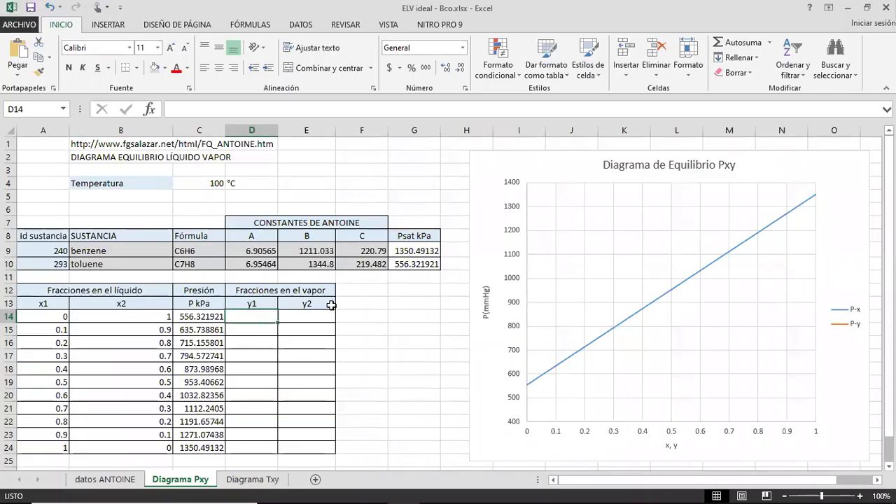
{"action": "type", "text": "="}
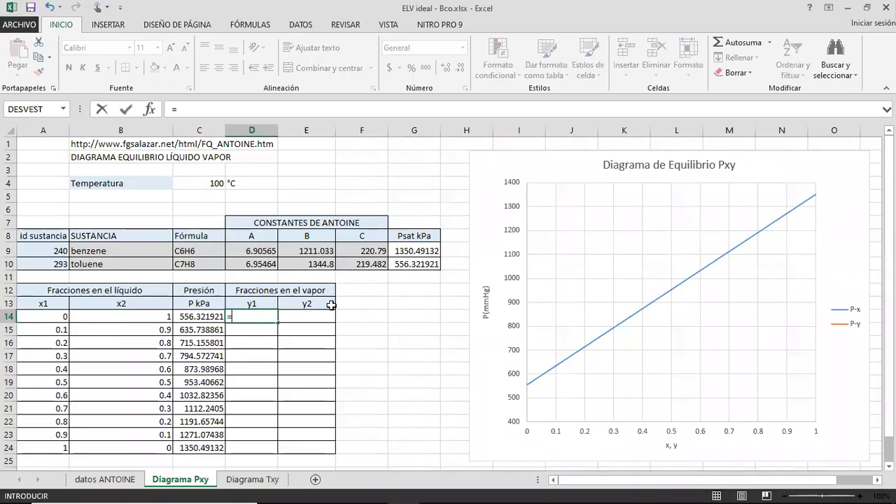
{"action": "left_click", "coordinate": [58, 316]}
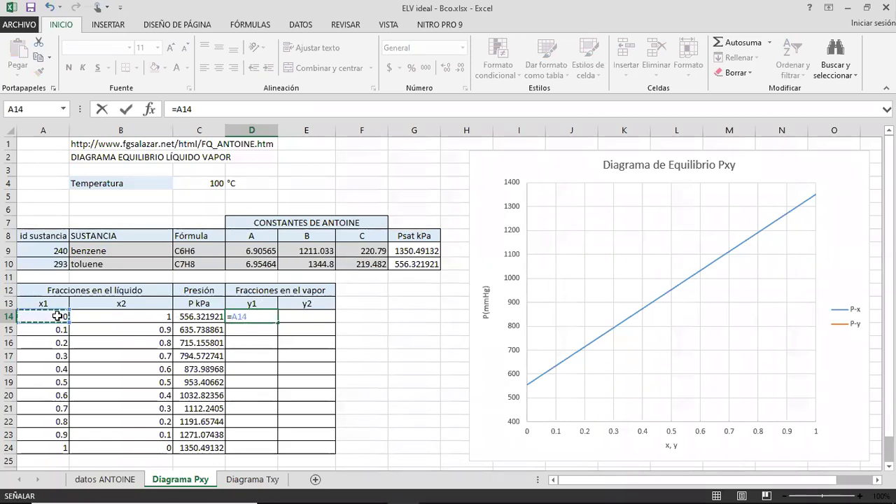
{"action": "type", "text": "*"}
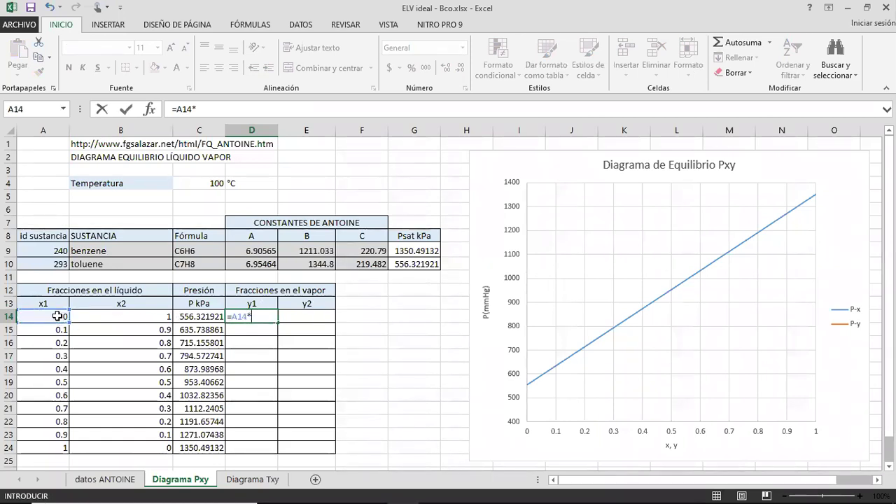
{"action": "left_click", "coordinate": [416, 252]}
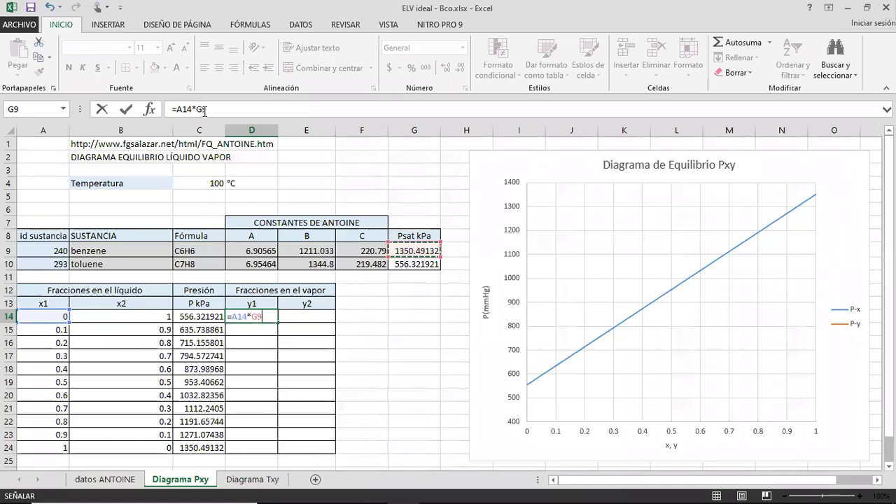
{"action": "key", "text": "F4"}
{"action": "left_click", "coordinate": [270, 112]}
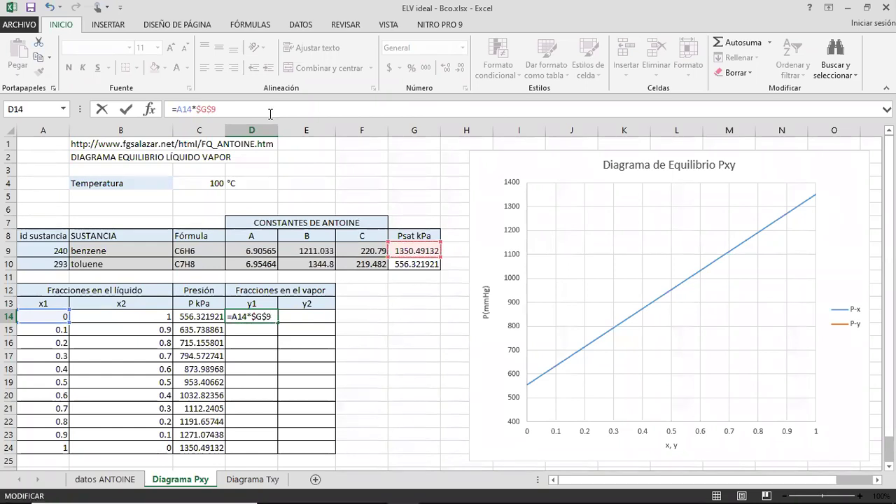
{"action": "type", "text": "/"}
{"action": "left_click", "coordinate": [206, 318]}
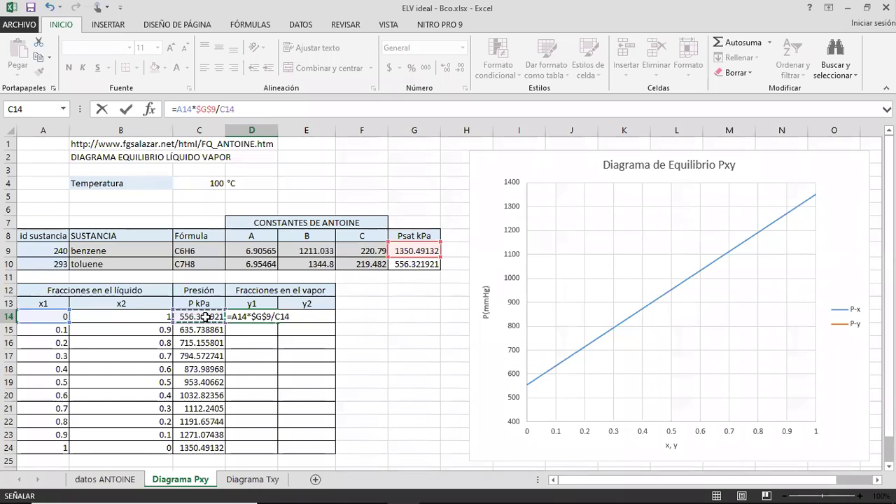
{"action": "key", "text": "Return"}
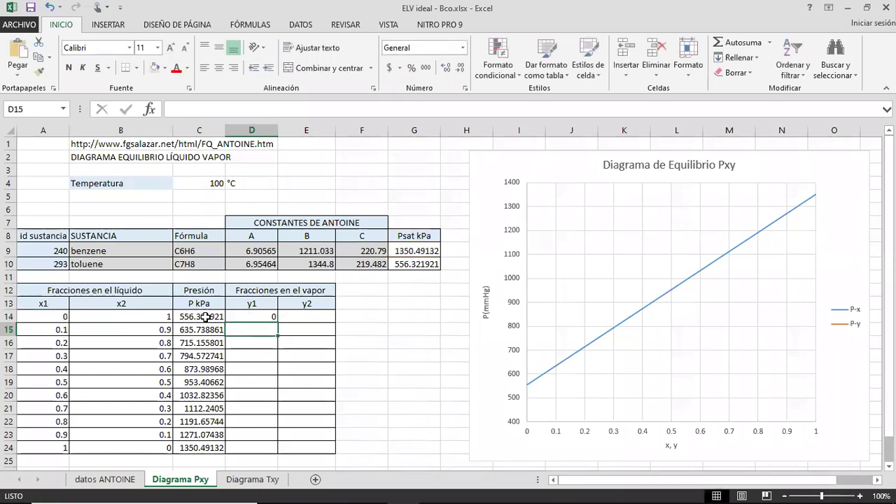
Step: Fill the y1 formula from D14 down to D24 and check the copied formula in D15
{"action": "left_click", "coordinate": [252, 317]}
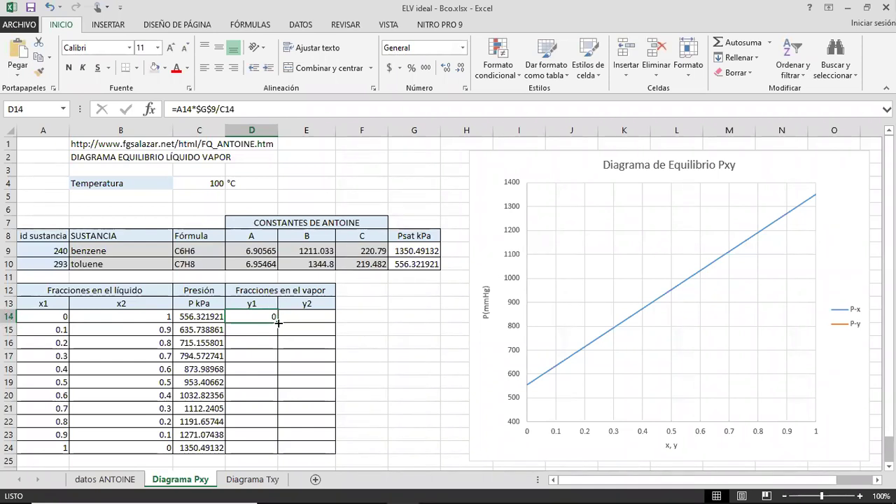
{"action": "left_click_drag", "start_coordinate": [278, 323], "coordinate": [273, 448]}
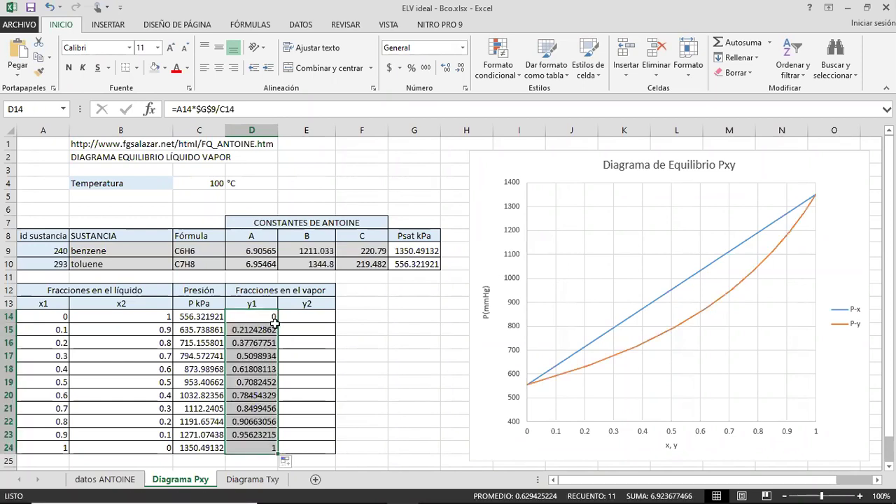
{"action": "left_click", "coordinate": [261, 330]}
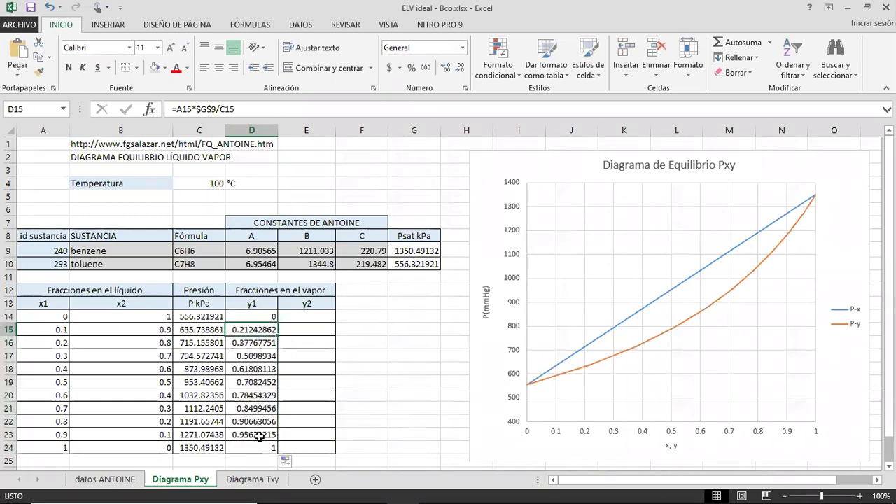
Step: Enter the first vapor fraction y2 in E14 as =1-D14
{"action": "left_click", "coordinate": [296, 318]}
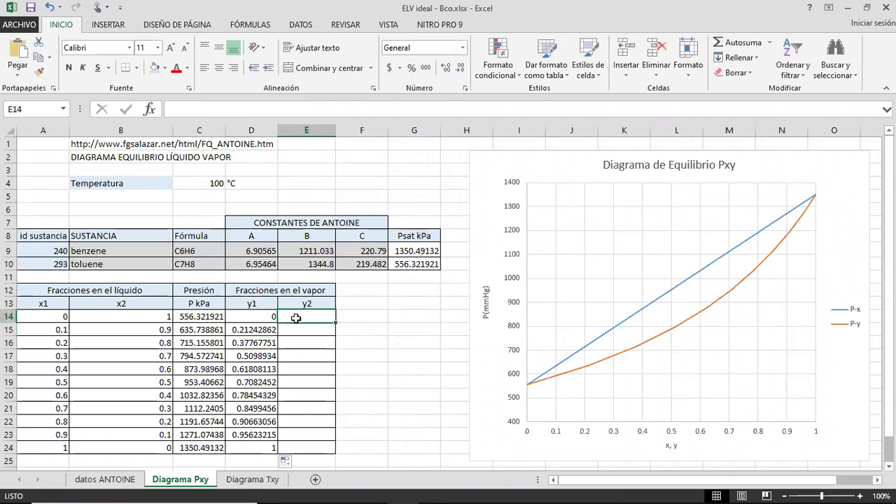
{"action": "type", "text": "=1"}
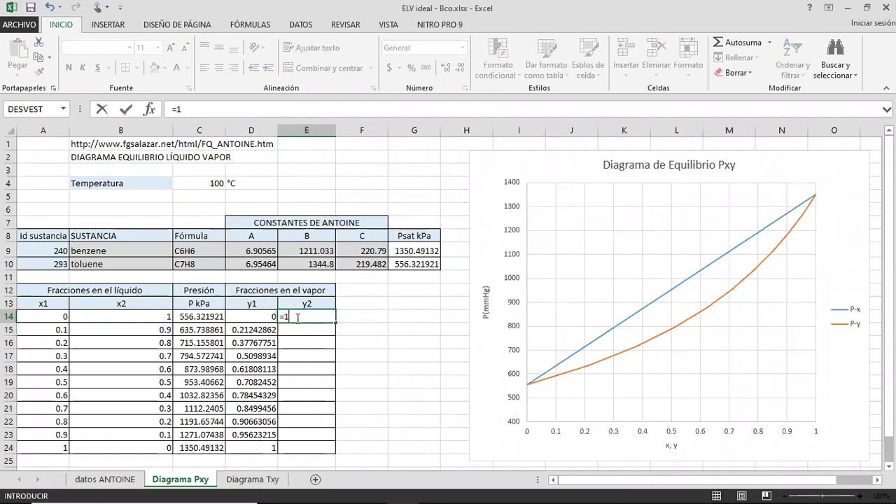
{"action": "type", "text": "-"}
{"action": "left_click", "coordinate": [271, 316]}
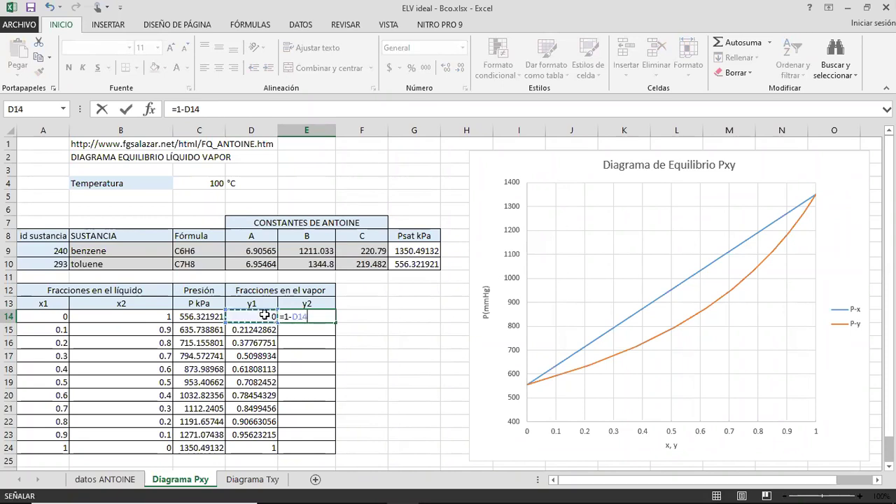
{"action": "key", "text": "Return"}
Step: Fill the y2 formula from E14 down to E24 and deselect the range
{"action": "left_click", "coordinate": [297, 316]}
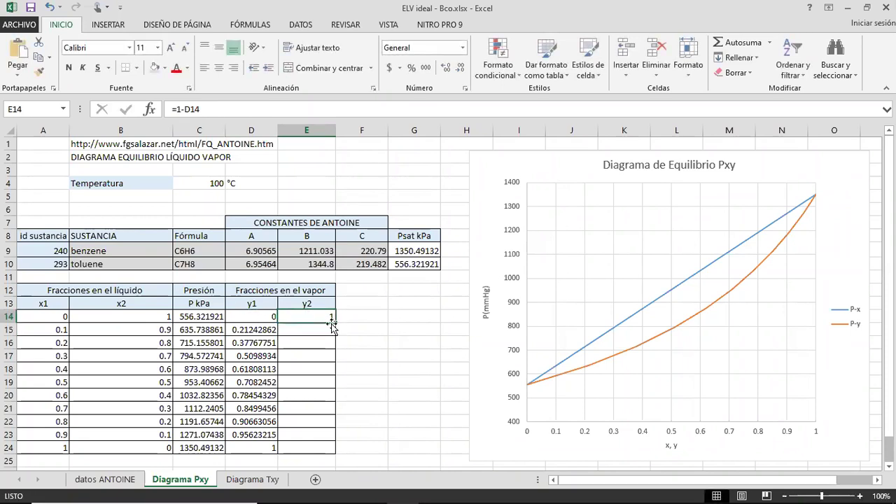
{"action": "left_click_drag", "start_coordinate": [334, 323], "coordinate": [333, 450]}
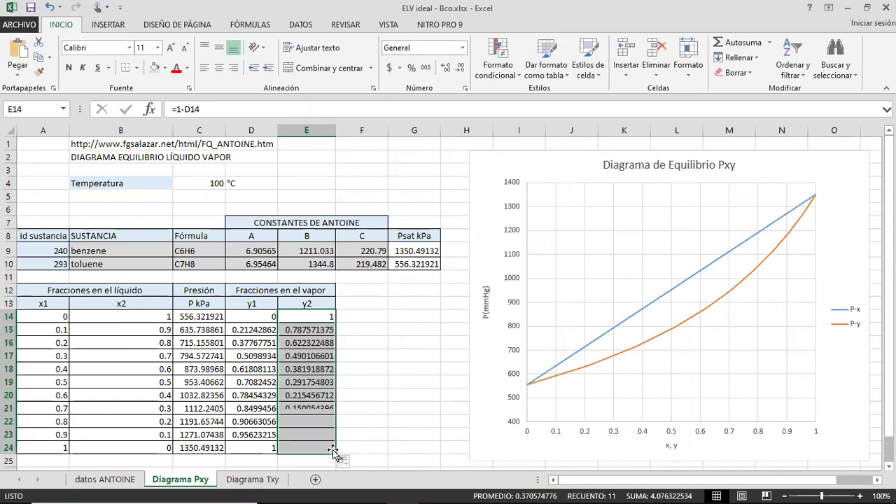
{"action": "left_click", "coordinate": [392, 394]}
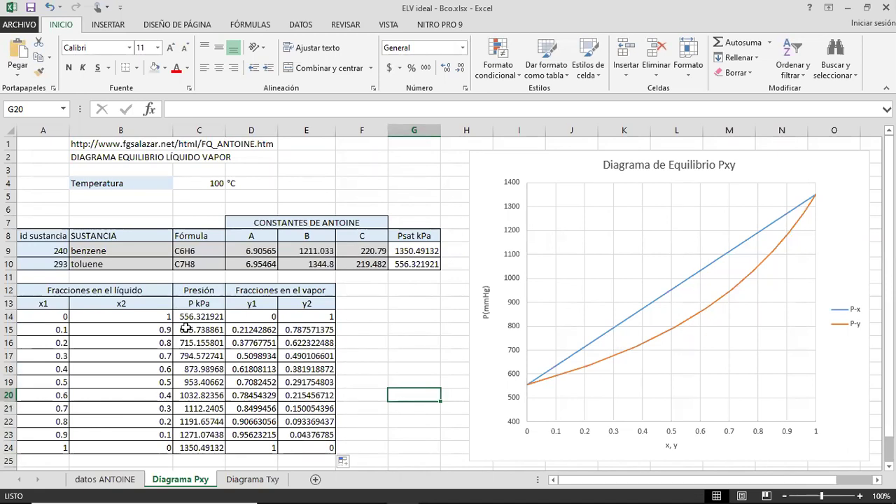
Step: Review the y1 values in D14:D24 and the pressures in C14:C24 against the plotted P-y curve
{"action": "left_click_drag", "start_coordinate": [257, 316], "coordinate": [253, 446]}
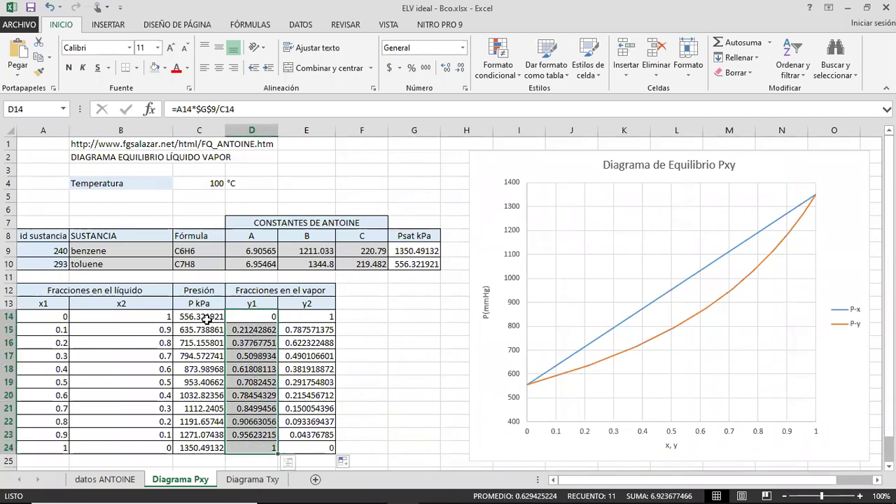
{"action": "left_click_drag", "start_coordinate": [202, 316], "coordinate": [203, 449]}
{"action": "left_click", "coordinate": [428, 356]}
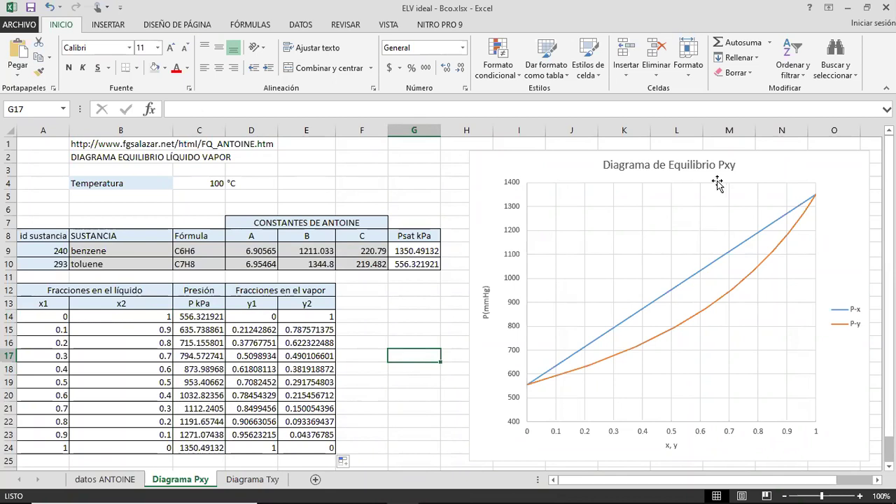
{"action": "left_click", "coordinate": [397, 305]}
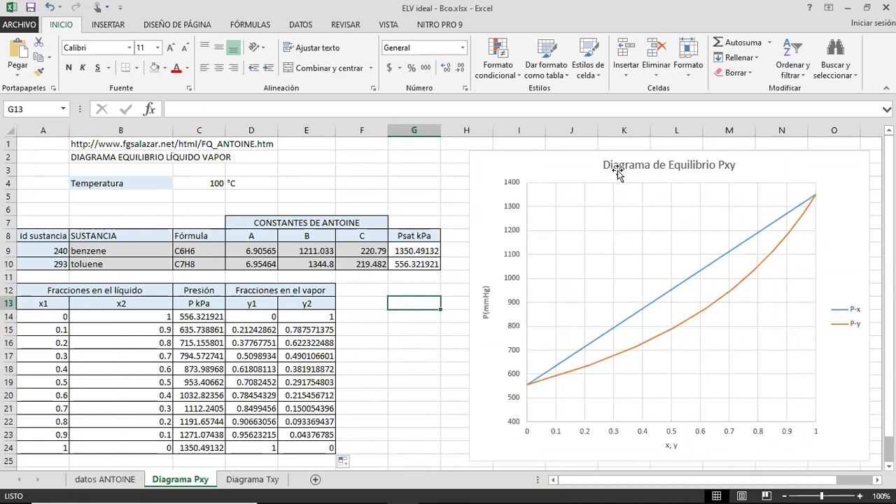
Step: Move the Pxy equilibrium chart slightly closer to the data tables and deselect it
{"action": "left_click", "coordinate": [576, 171]}
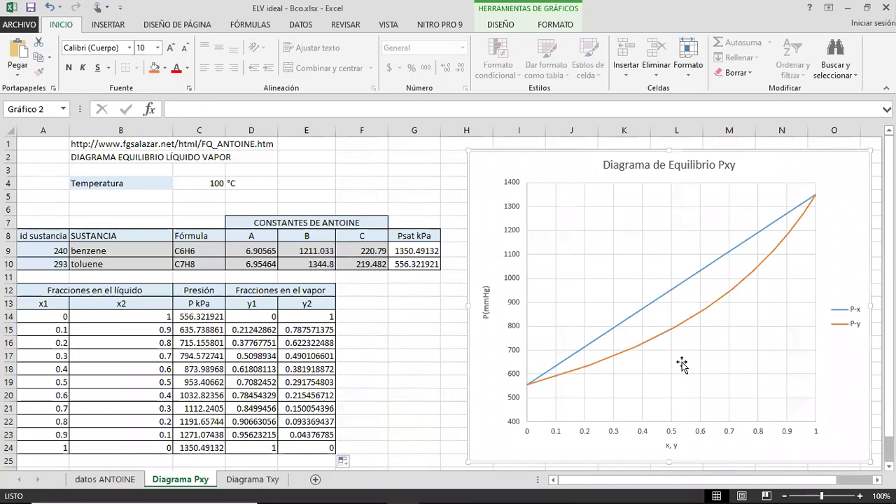
{"action": "mouse_move", "coordinate": [671, 334]}
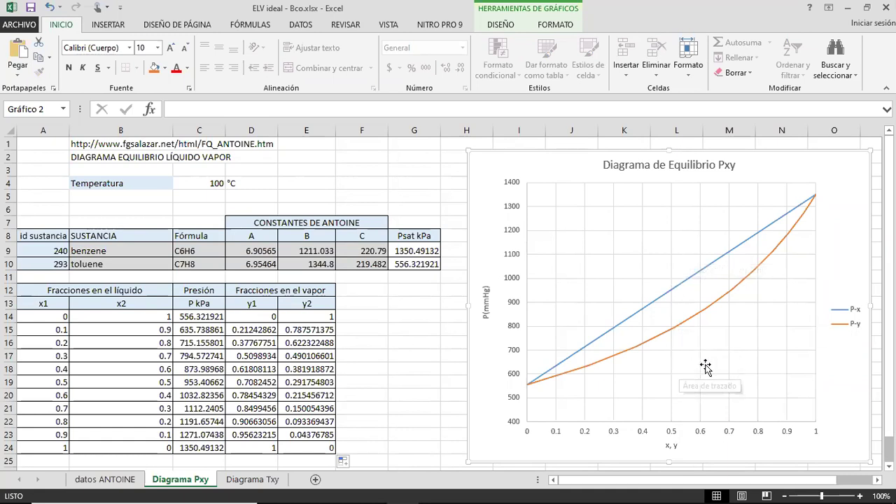
{"action": "left_click_drag", "start_coordinate": [557, 162], "coordinate": [533, 159]}
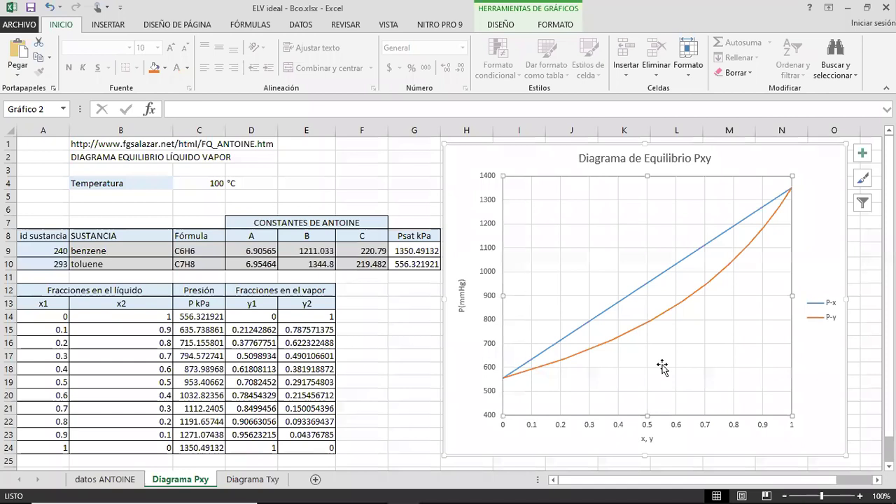
{"action": "left_click", "coordinate": [399, 331]}
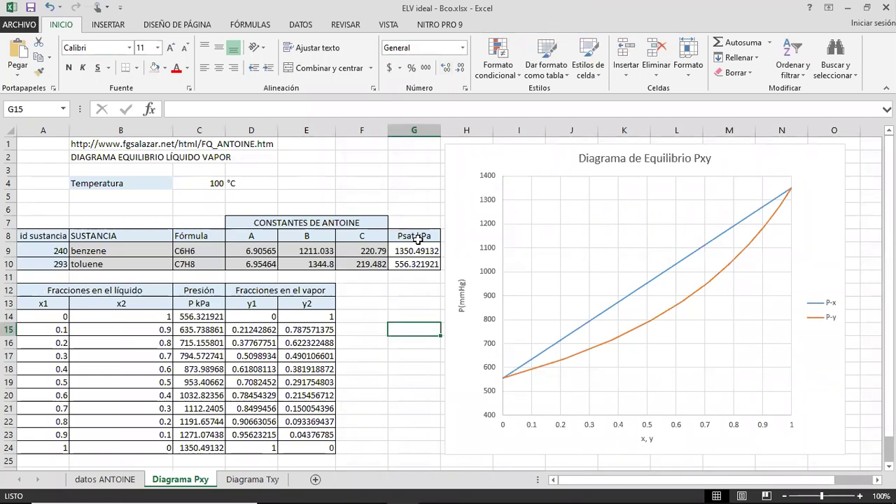
Step: Copy the Antoine vapor pressure equation from cell C4 of the datos ANTOINE sheet
{"action": "key", "text": "alt+Tab"}
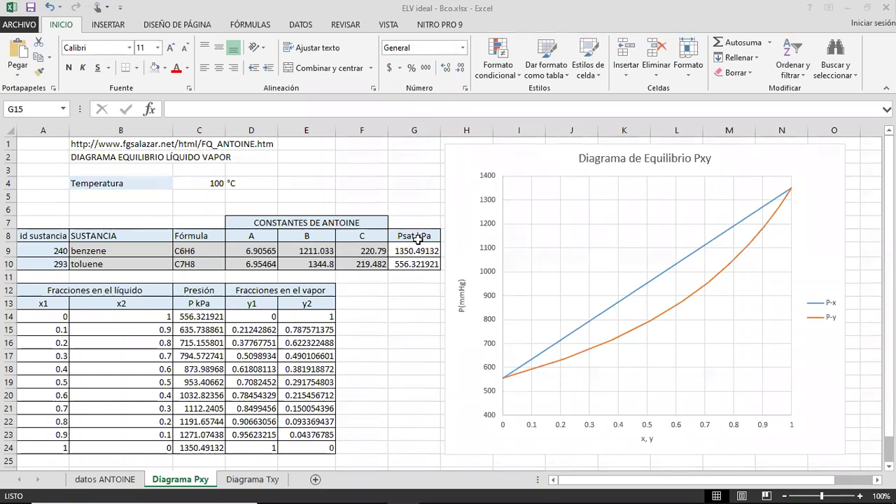
{"action": "left_click", "coordinate": [361, 245]}
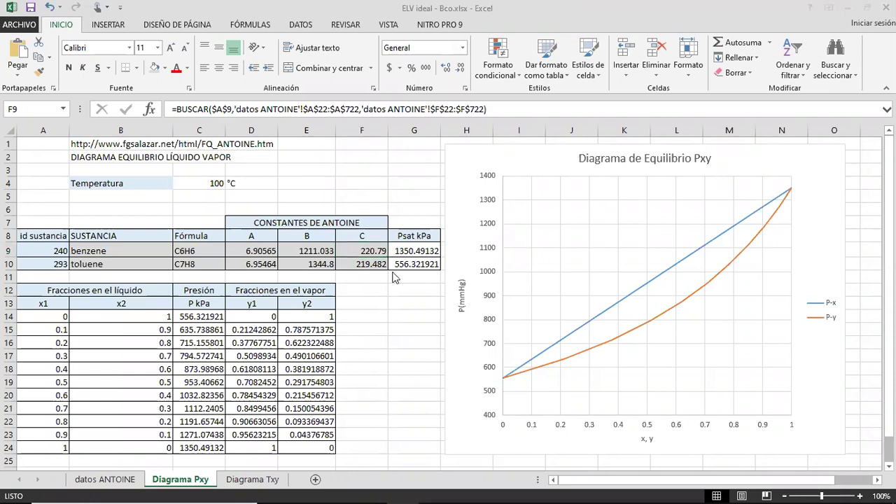
{"action": "left_click", "coordinate": [115, 480]}
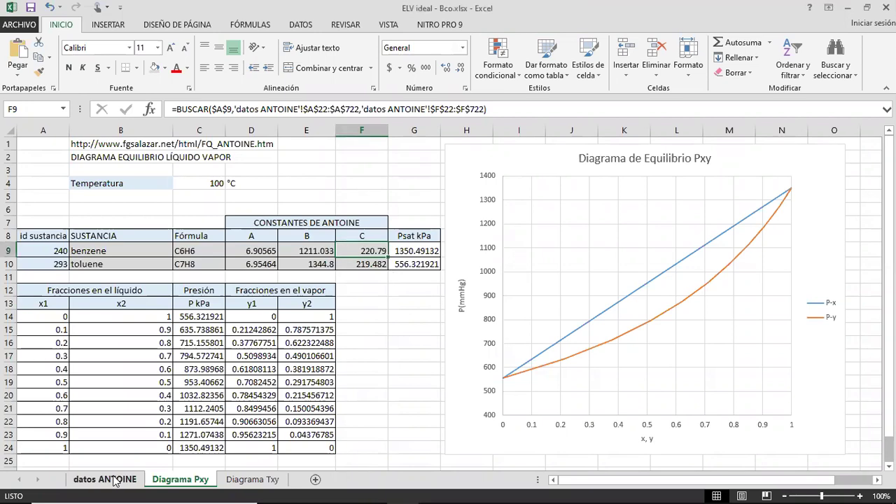
{"action": "left_click", "coordinate": [114, 480]}
{"action": "scroll", "coordinate": [332, 268], "scroll_direction": "up", "scroll_amount": 10}
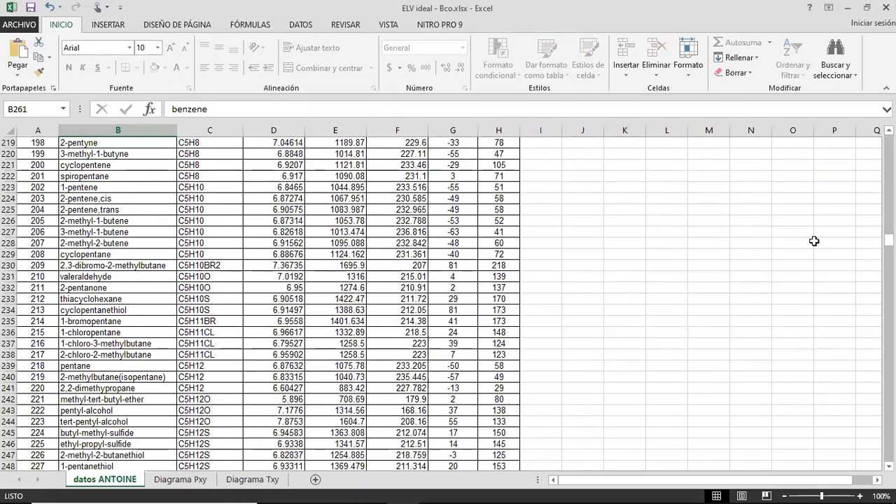
{"action": "left_click_drag", "start_coordinate": [889, 240], "coordinate": [890, 141]}
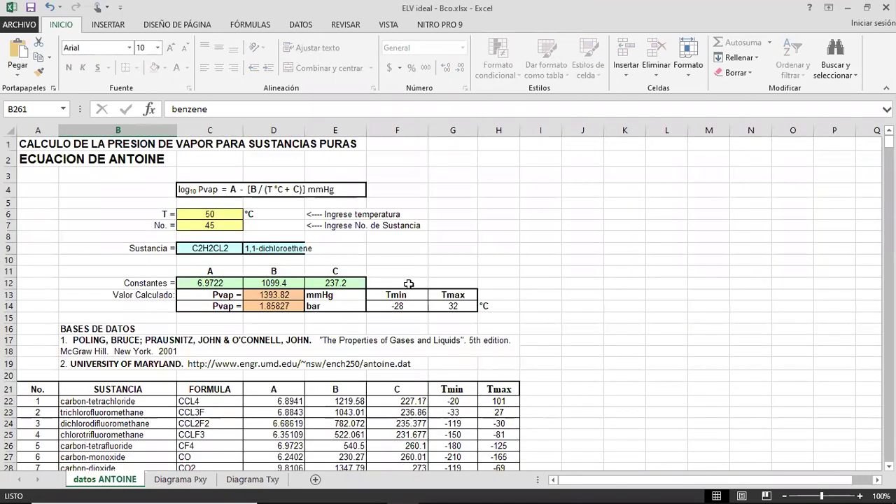
{"action": "left_click", "coordinate": [274, 195]}
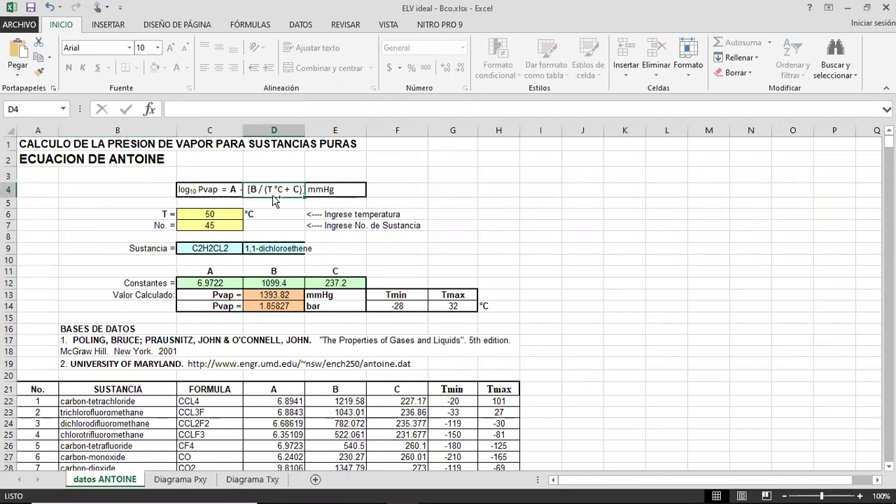
{"action": "left_click", "coordinate": [201, 186]}
{"action": "key", "text": "ctrl+c"}
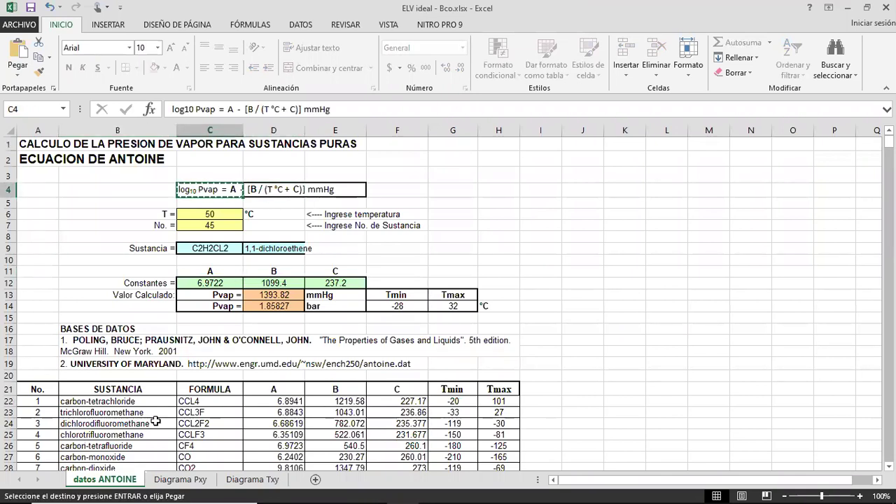
Step: Paste the Antoine equation into cell B5 of the Diagrama Pxy sheet, below the temperature
{"action": "left_click", "coordinate": [180, 480]}
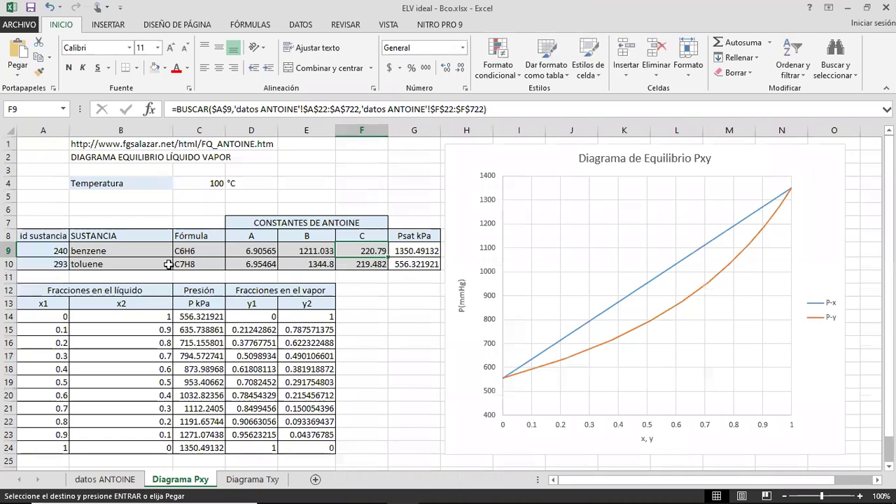
{"action": "left_click", "coordinate": [100, 195]}
{"action": "key", "text": "ctrl+v"}
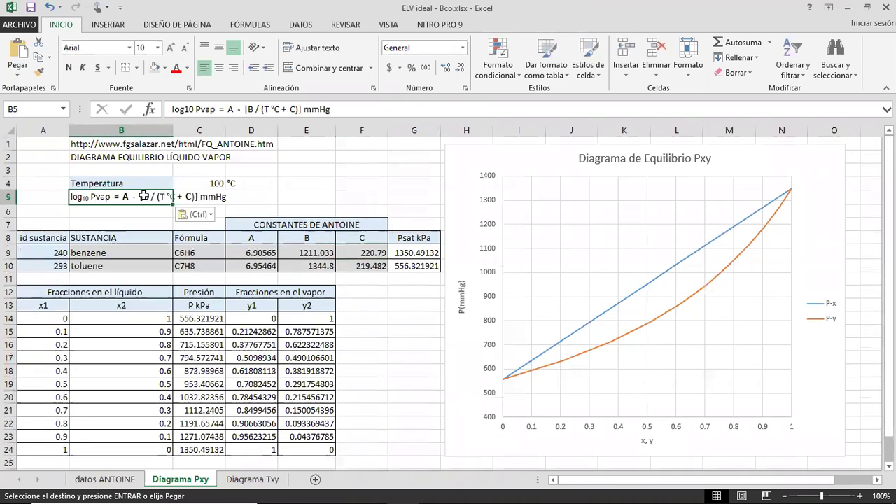
{"action": "left_click", "coordinate": [247, 192]}
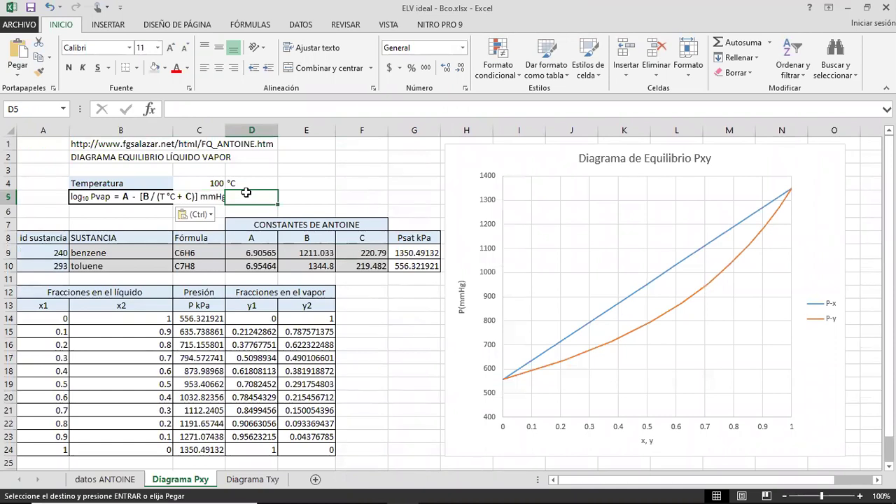
Step: Change the saturation pressure header in cell G8 to "Psat mmHg"
{"action": "double_click", "coordinate": [433, 237]}
{"action": "key", "text": "BackSpace"}
{"action": "key", "text": "BackSpace"}
{"action": "key", "text": "BackSpace"}
{"action": "key", "text": "BackSpace"}
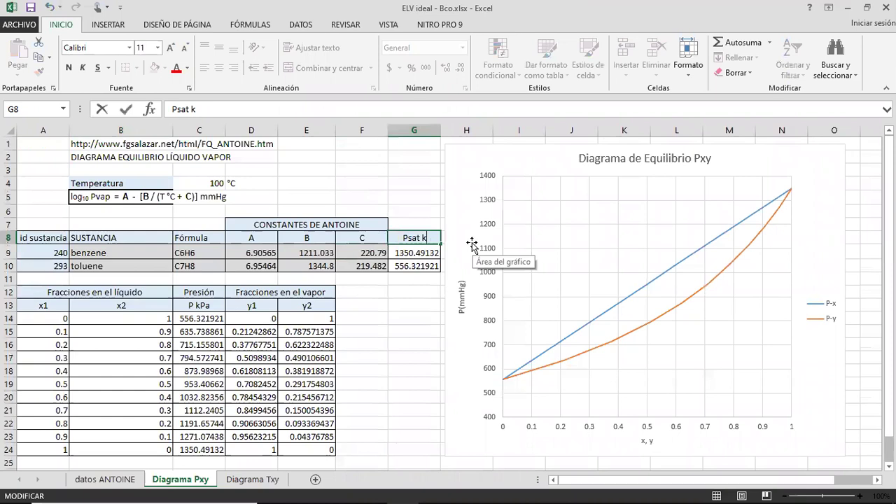
{"action": "type", "text": "mmHg"}
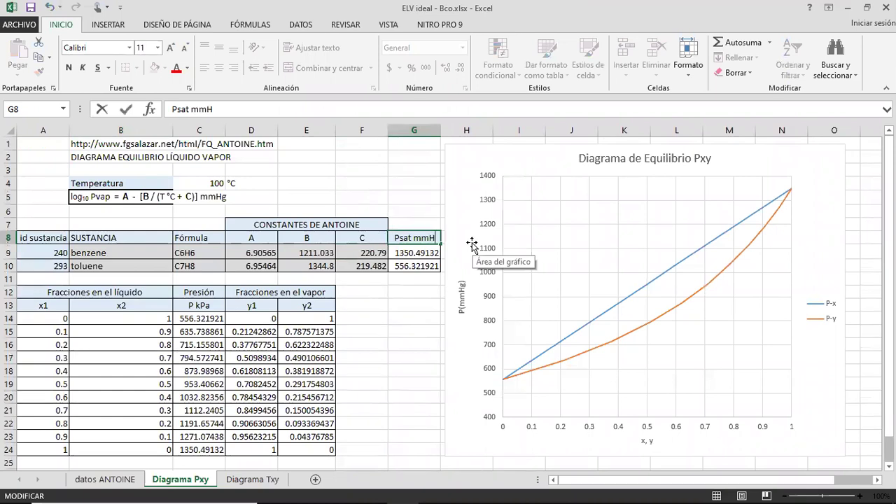
{"action": "key", "text": "Return"}
Step: Change the system pressure header in cell C13 to "P mmHg"
{"action": "key", "text": "Down"}
{"action": "key", "text": "Left"}
{"action": "key", "text": "Left"}
{"action": "key", "text": "Left"}
{"action": "key", "text": "Left"}
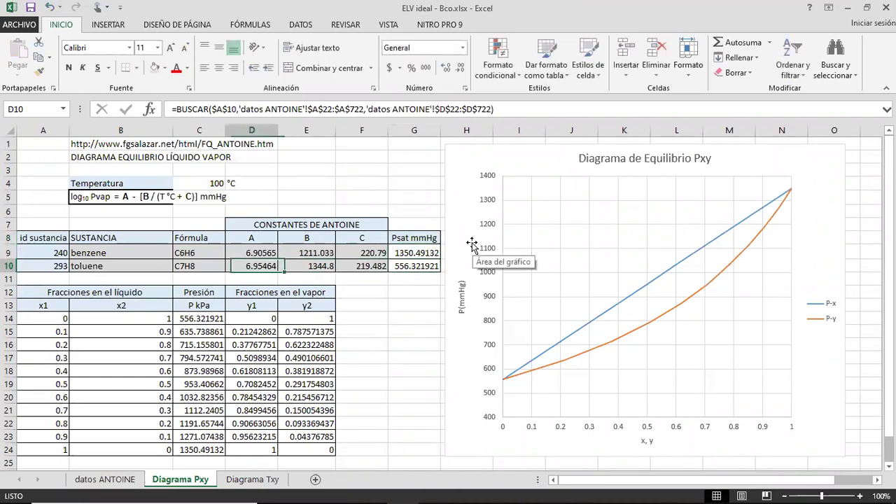
{"action": "key", "text": "Down"}
{"action": "key", "text": "Down"}
{"action": "key", "text": "Down"}
{"action": "left_click", "coordinate": [215, 111]}
{"action": "double_click", "coordinate": [183, 110]}
{"action": "type", "text": "mmHg"}
{"action": "key", "text": "Return"}
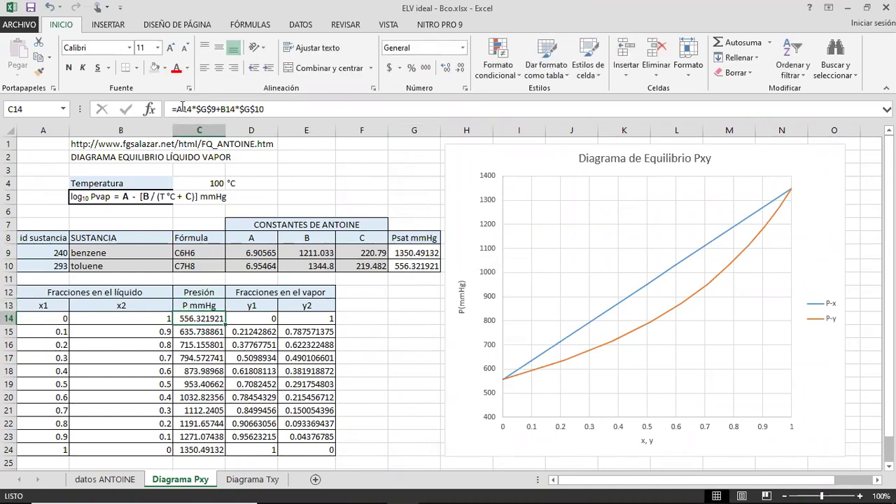
Step: Review the Antoine constants, the temperature in C4, the equation in B5 and the saturation pressure formulas in G9:G10
{"action": "left_click", "coordinate": [241, 251]}
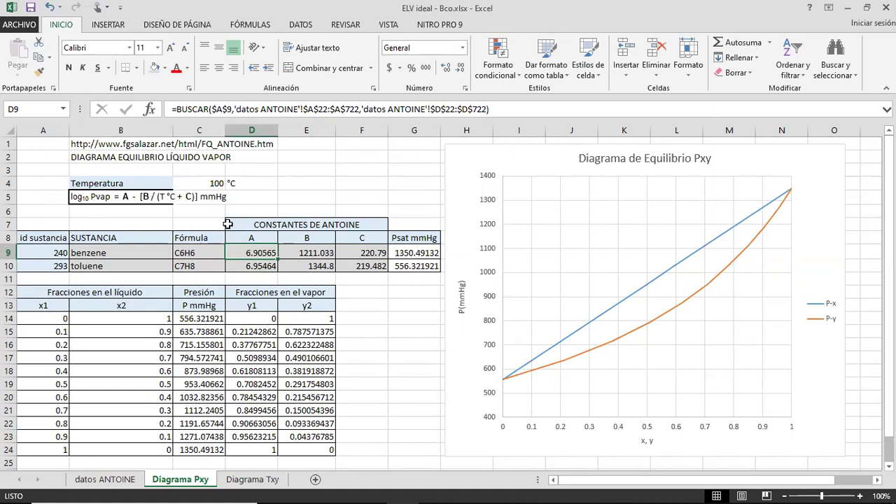
{"action": "left_click", "coordinate": [214, 182]}
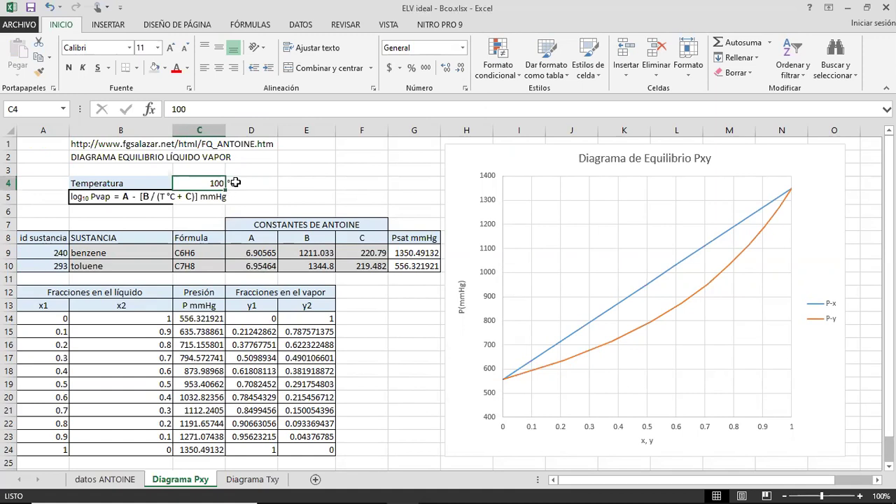
{"action": "left_click", "coordinate": [103, 196]}
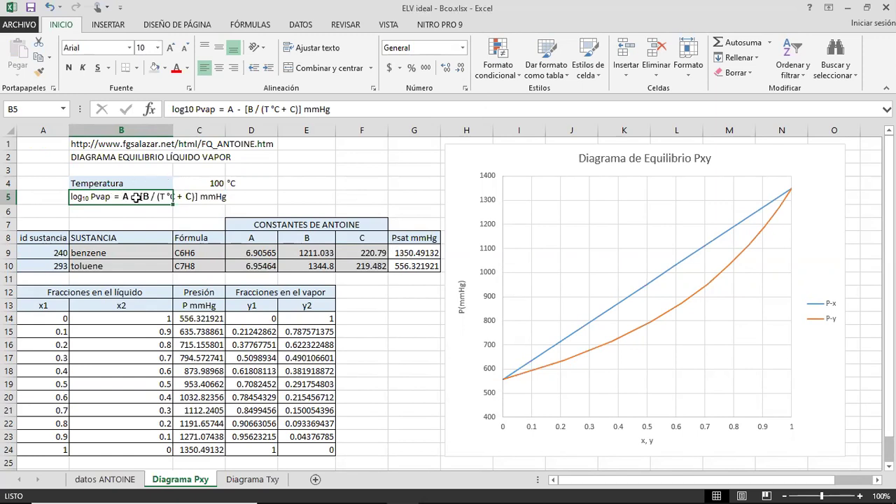
{"action": "left_click", "coordinate": [217, 200]}
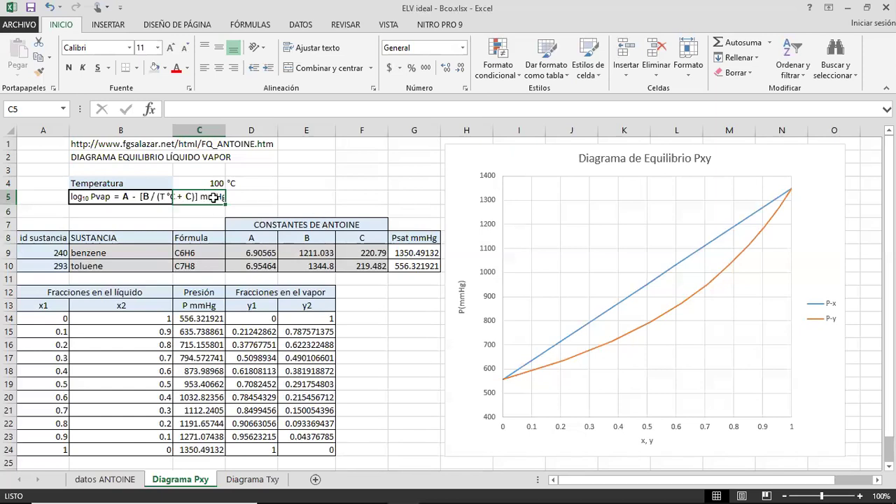
{"action": "left_click", "coordinate": [421, 254]}
{"action": "left_click", "coordinate": [418, 268]}
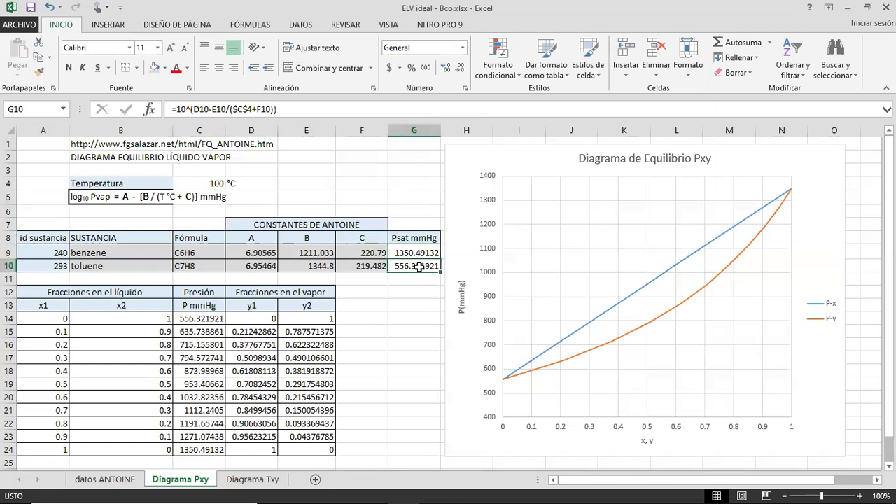
{"action": "left_click", "coordinate": [412, 346]}
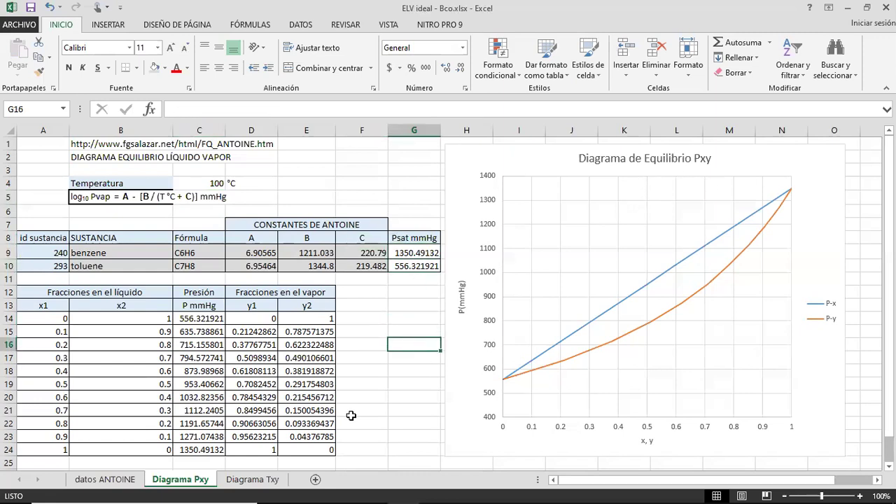
{"action": "left_click", "coordinate": [359, 303]}
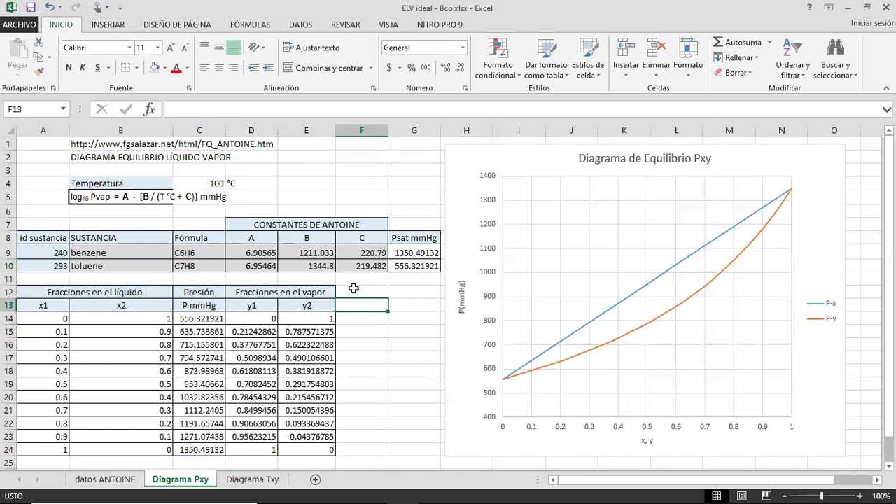
{"action": "left_click", "coordinate": [353, 290]}
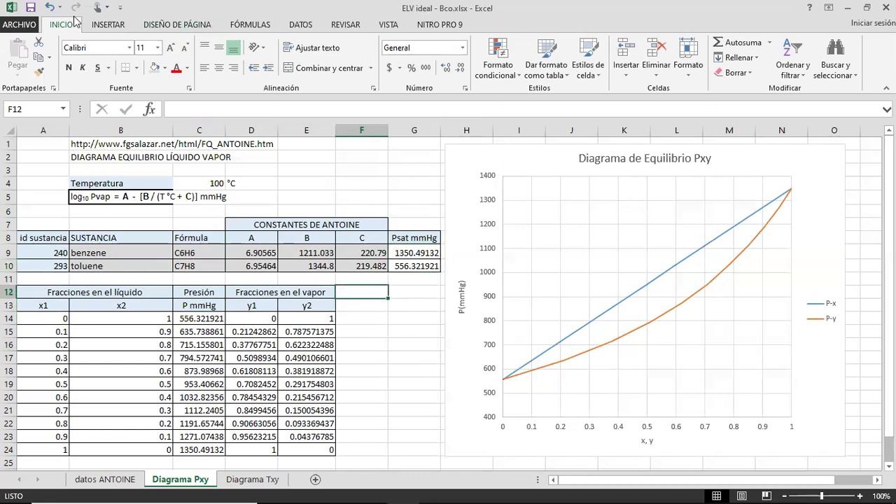
Step: Save the workbook and check the benzene saturation pressure formula in G9 against the Antoine equation in B5
{"action": "left_click", "coordinate": [30, 7]}
{"action": "left_click", "coordinate": [414, 256]}
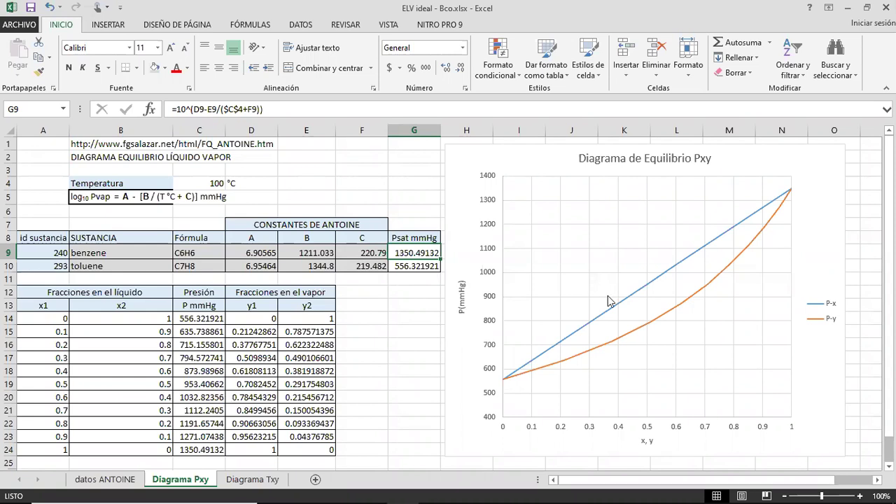
{"action": "left_click", "coordinate": [474, 154]}
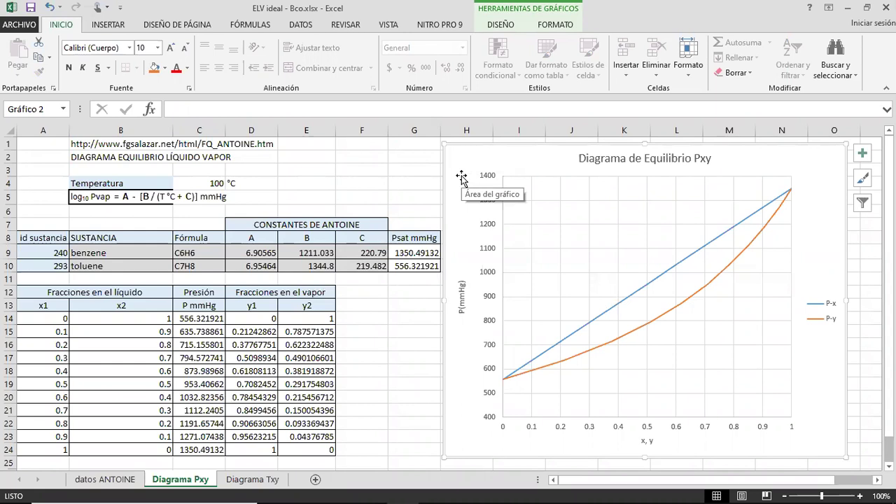
{"action": "left_click", "coordinate": [94, 199]}
{"action": "left_click_drag", "start_coordinate": [94, 199], "coordinate": [188, 204]}
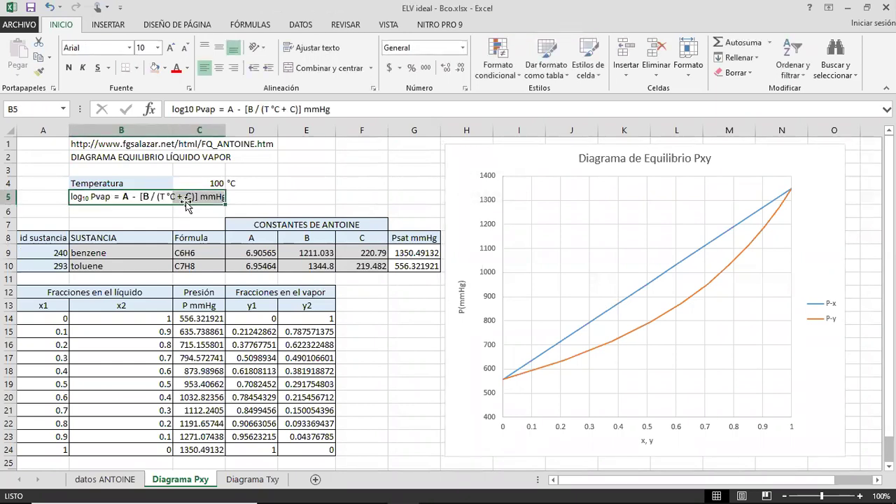
{"action": "left_click", "coordinate": [140, 213]}
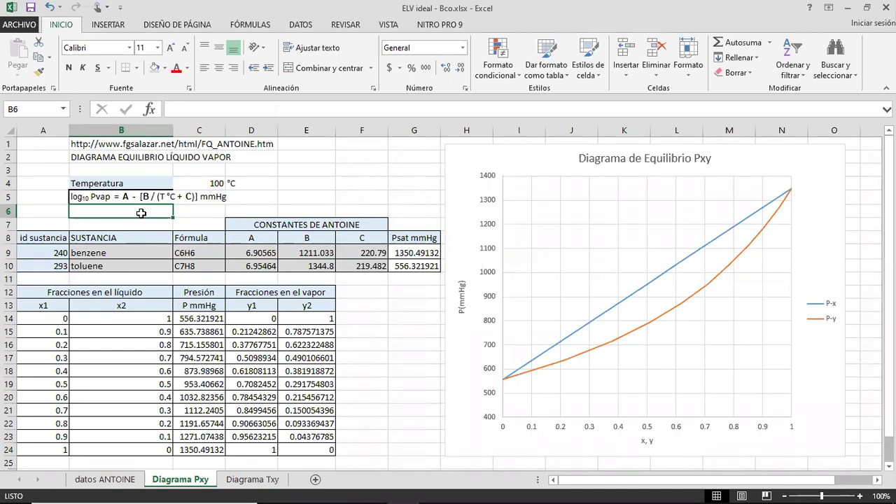
{"action": "left_click", "coordinate": [32, 8]}
Step: Inspect the P-x series of the Pxy equilibrium chart and move the chart slightly away from the data tables
{"action": "left_click", "coordinate": [663, 274]}
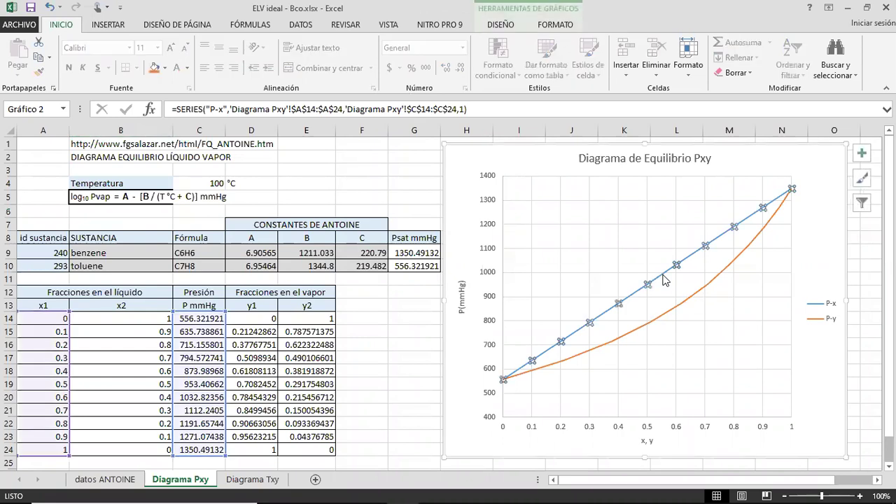
{"action": "left_click", "coordinate": [807, 205]}
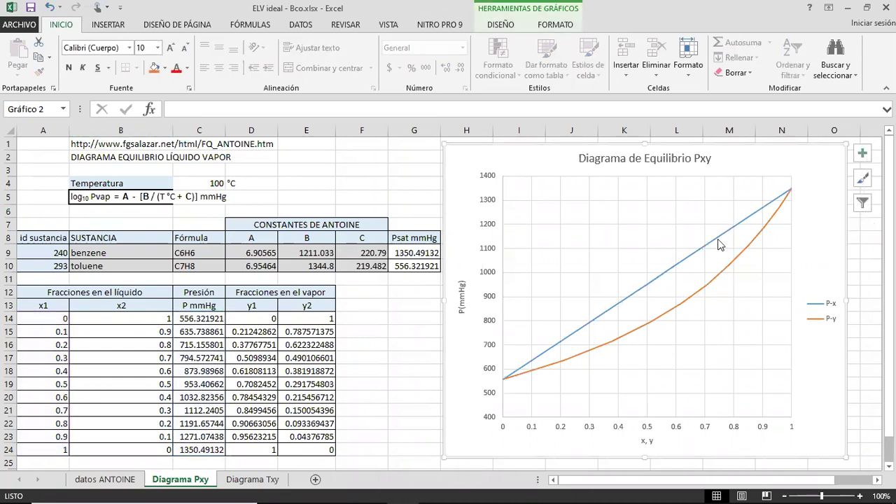
{"action": "key", "text": "XF86AudioRaiseVolume"}
{"action": "key", "text": "XF86AudioRaiseVolume"}
{"action": "left_click", "coordinate": [710, 241]}
{"action": "left_click", "coordinate": [752, 162]}
{"action": "mouse_move", "coordinate": [466, 156]}
{"action": "left_mouse_down"}
{"action": "mouse_move", "coordinate": [500, 160]}
{"action": "mouse_move", "coordinate": [481, 157]}
{"action": "left_mouse_up"}
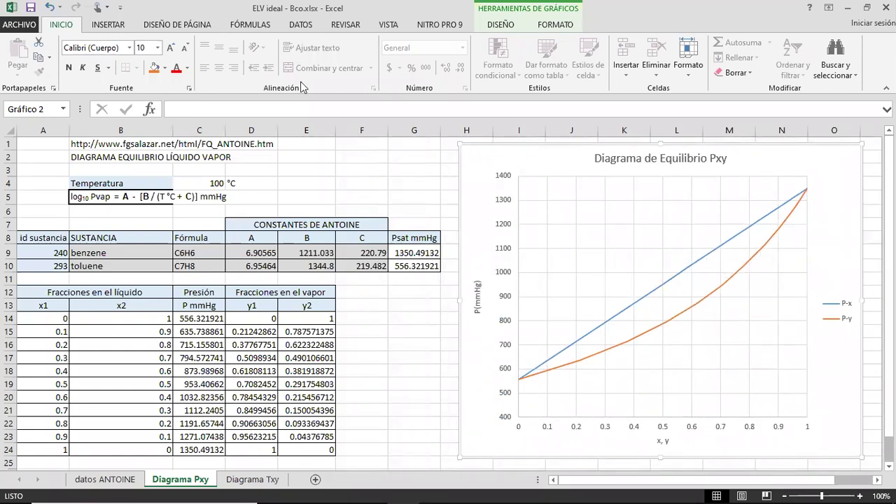
Step: Change the Pxy equilibrium chart to a scatter chart with smooth lines and markers, and deselect it
{"action": "left_click", "coordinate": [109, 27]}
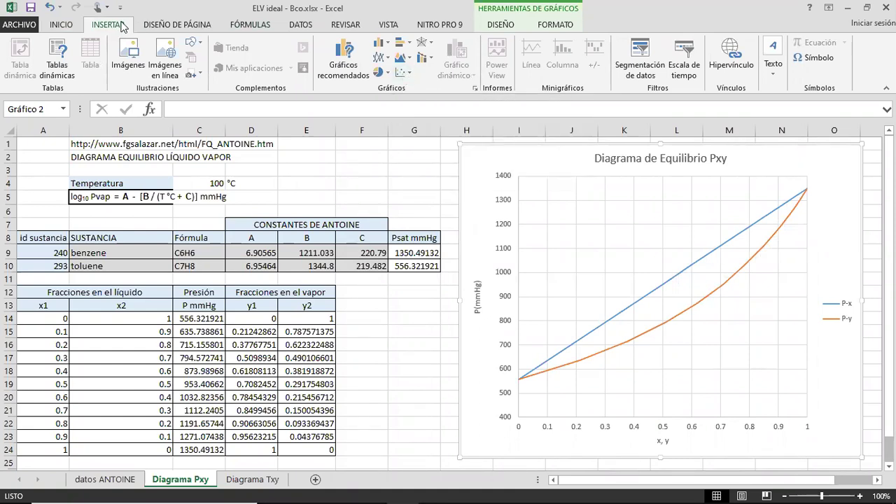
{"action": "left_click", "coordinate": [406, 73]}
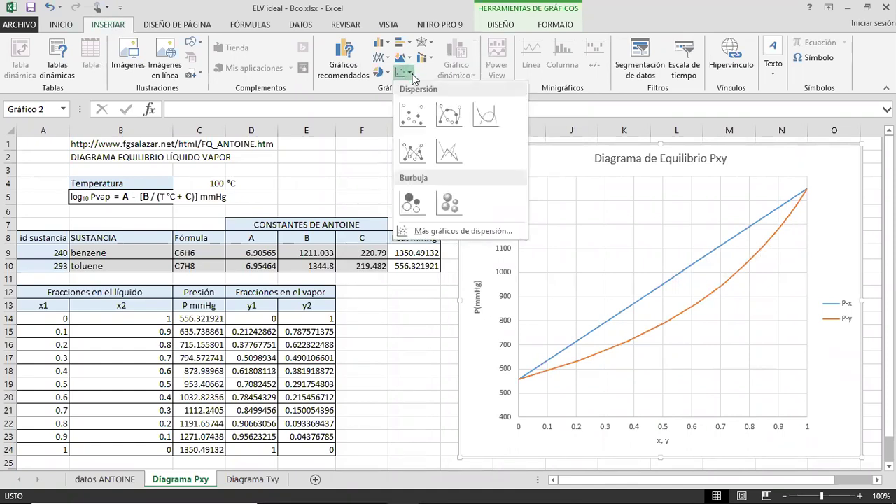
{"action": "left_click", "coordinate": [448, 116]}
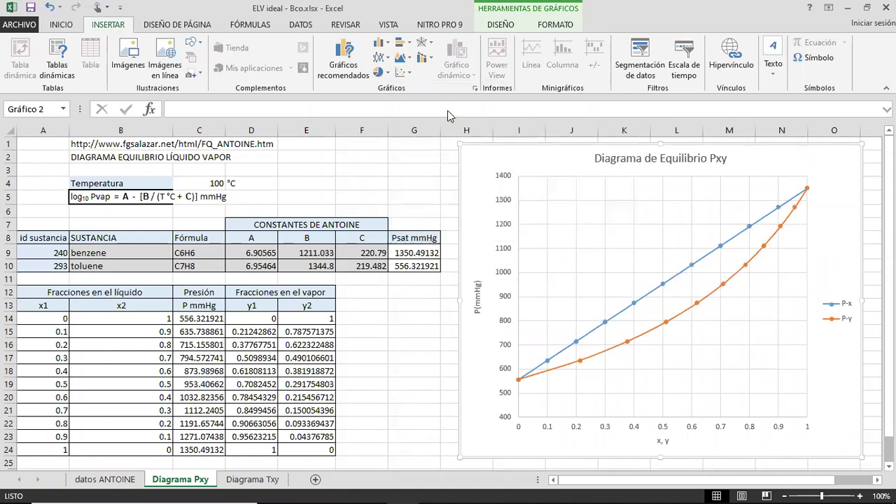
{"action": "left_click", "coordinate": [424, 172]}
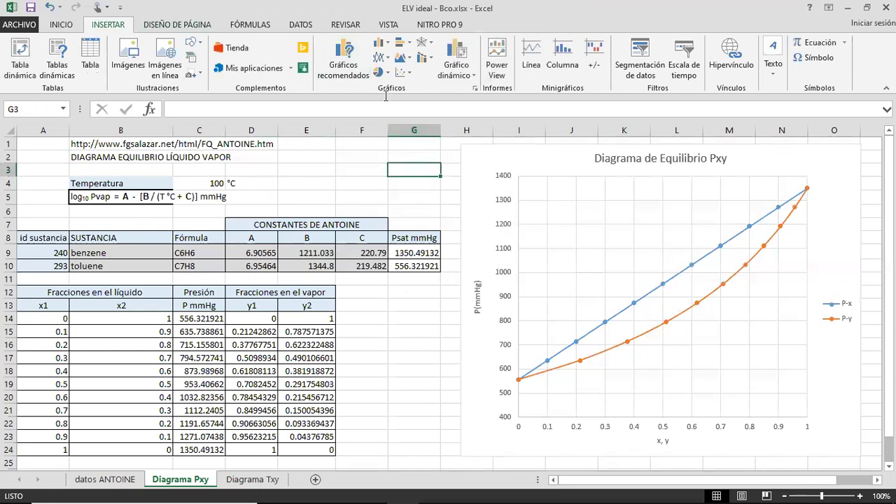
Step: Insert an empty scatter chart with smooth lines and markers and place it over the existing Pxy equilibrium chart
{"action": "left_click", "coordinate": [409, 77]}
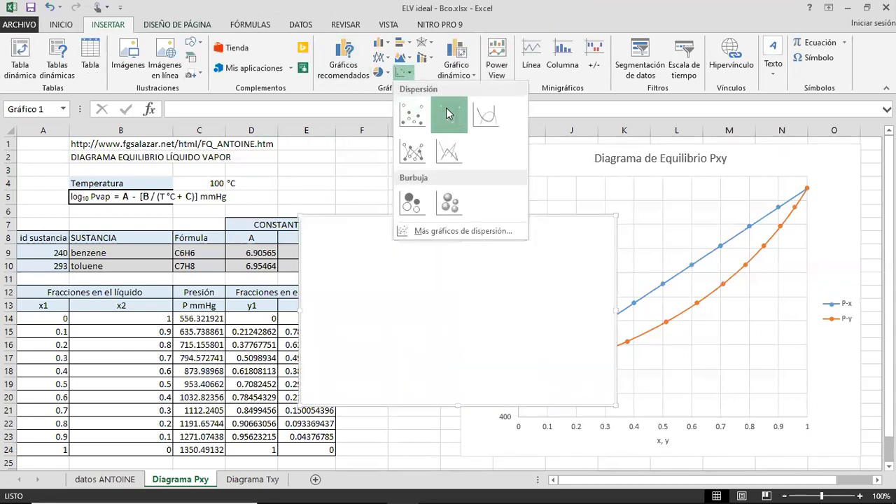
{"action": "left_click", "coordinate": [449, 116]}
{"action": "left_click_drag", "start_coordinate": [494, 228], "coordinate": [630, 199]}
{"action": "double_click", "coordinate": [636, 256]}
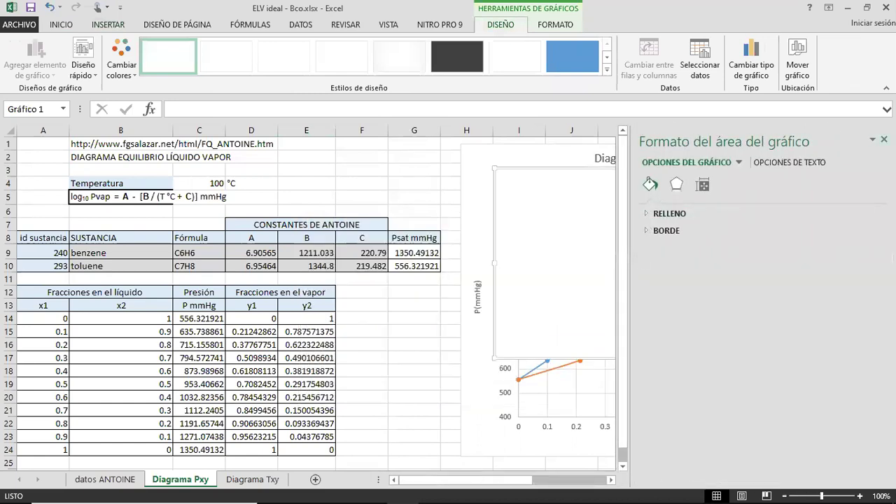
{"action": "left_click", "coordinate": [883, 140]}
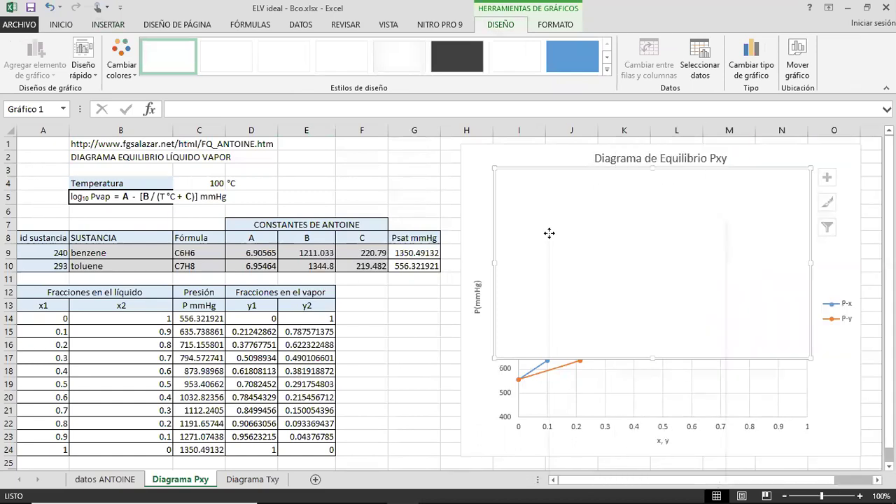
Step: Add a series named P-x to the empty chart, with X values from A14:A24 and Y values from C14:C24
{"action": "right_click", "coordinate": [550, 220]}
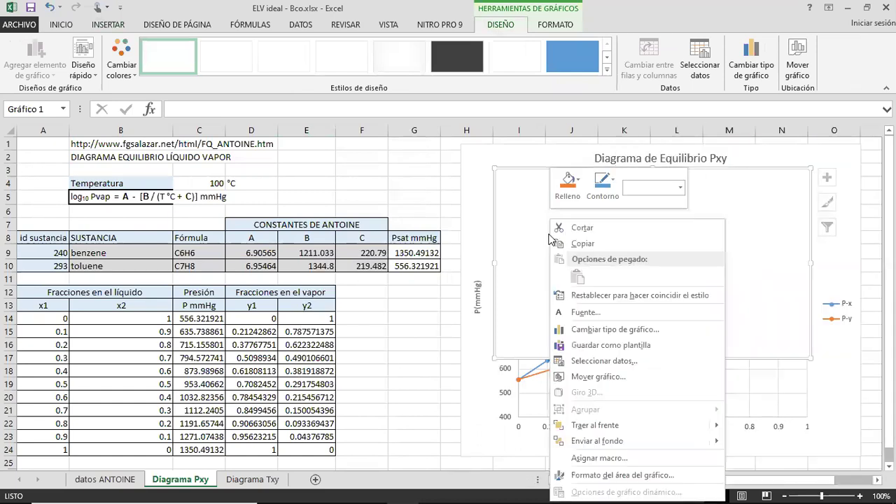
{"action": "left_click", "coordinate": [604, 362]}
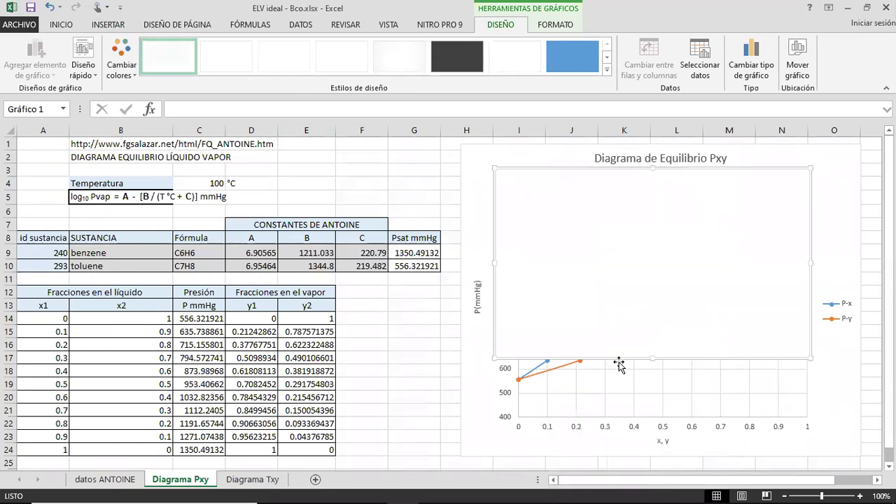
{"action": "left_click_drag", "start_coordinate": [641, 134], "coordinate": [643, 117]}
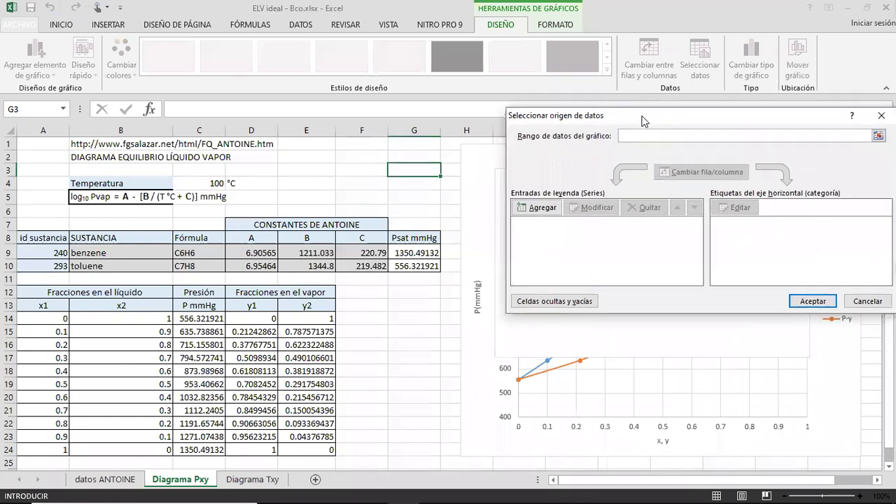
{"action": "left_click", "coordinate": [540, 208]}
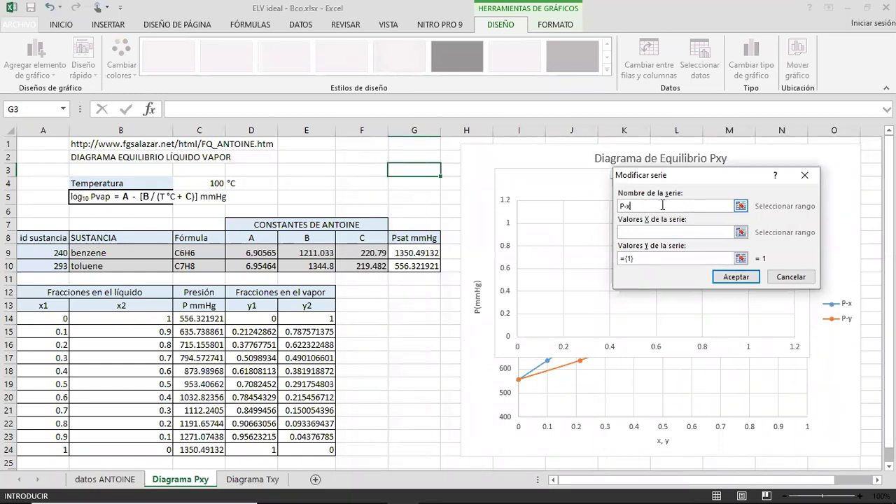
{"action": "left_click", "coordinate": [659, 227]}
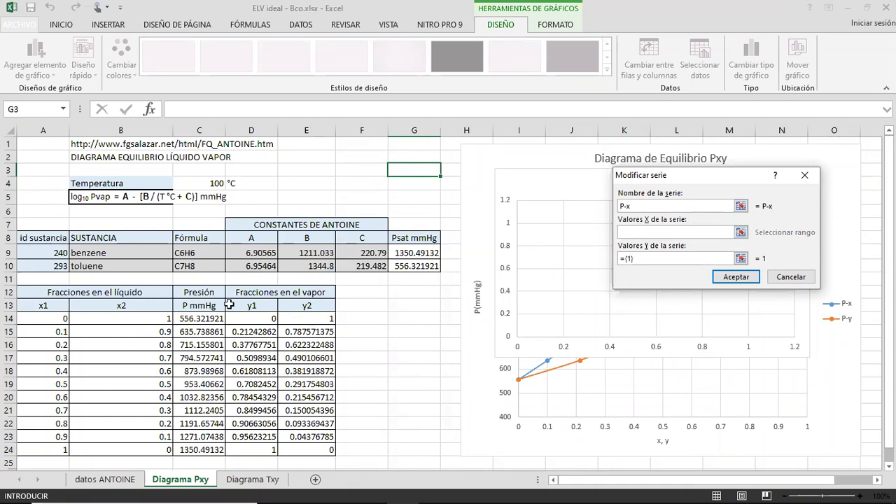
{"action": "left_click_drag", "start_coordinate": [42, 325], "coordinate": [49, 447]}
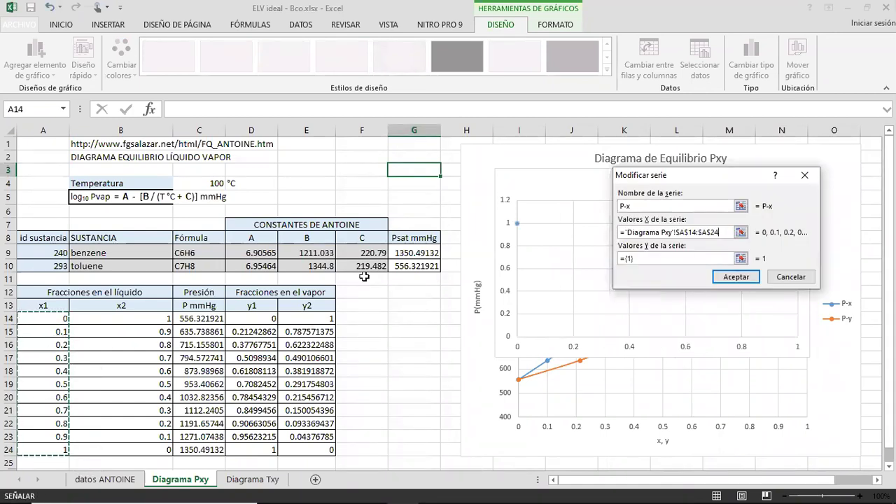
{"action": "left_click_drag", "start_coordinate": [675, 258], "coordinate": [612, 260]}
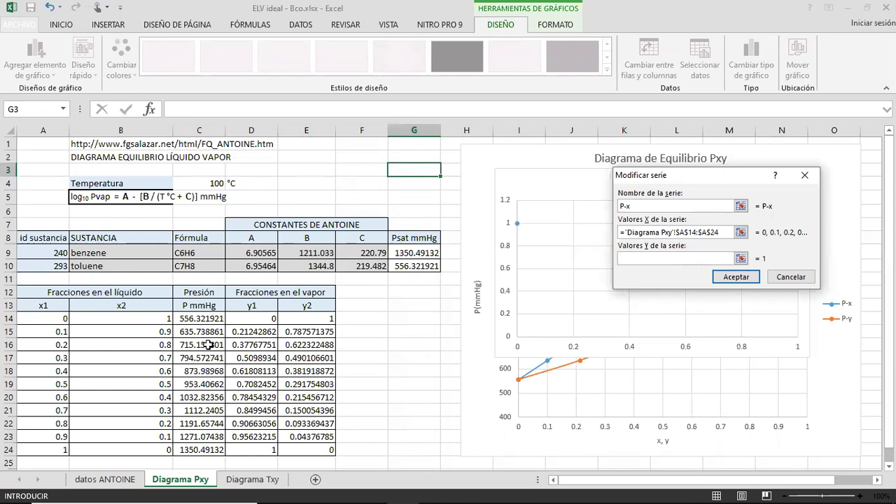
{"action": "left_click_drag", "start_coordinate": [200, 317], "coordinate": [198, 454]}
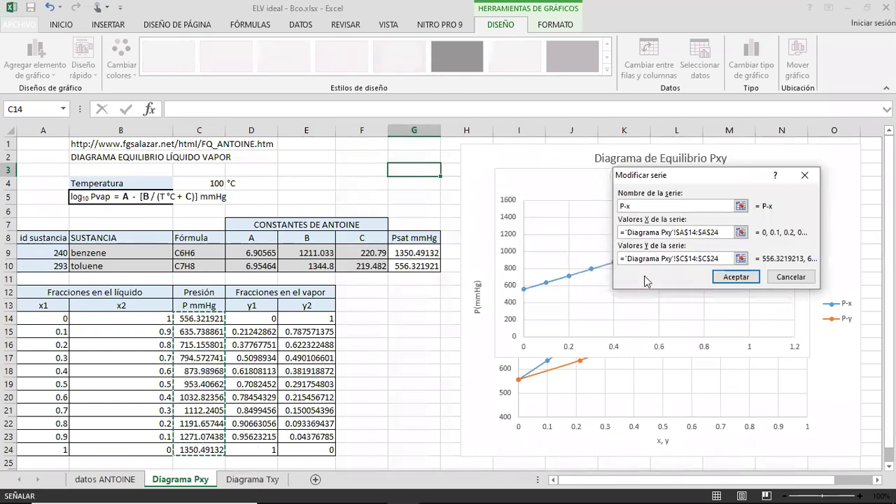
{"action": "left_click", "coordinate": [736, 278]}
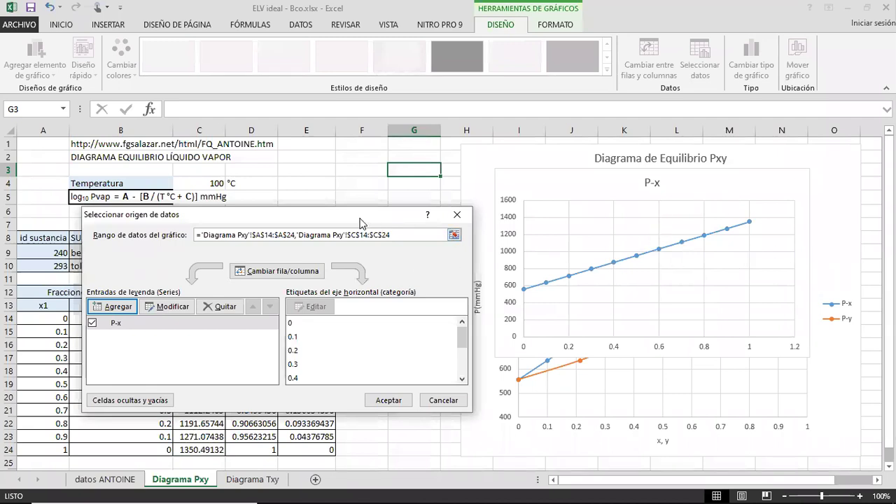
Step: Add a series named P-y to the new chart, with X values from D14:D24 and Y values from C14:C24, and accept the data source
{"action": "left_click_drag", "start_coordinate": [360, 218], "coordinate": [710, 179]}
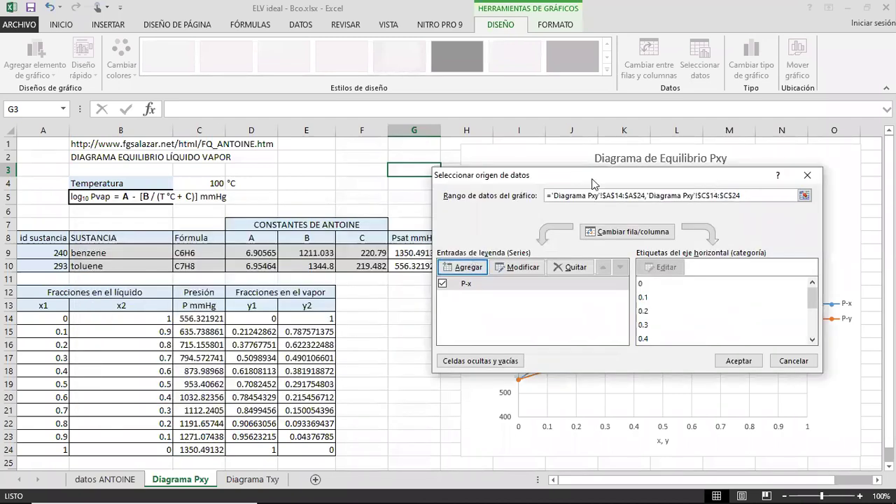
{"action": "left_click_drag", "start_coordinate": [564, 180], "coordinate": [199, 70]}
{"action": "left_click", "coordinate": [107, 154]}
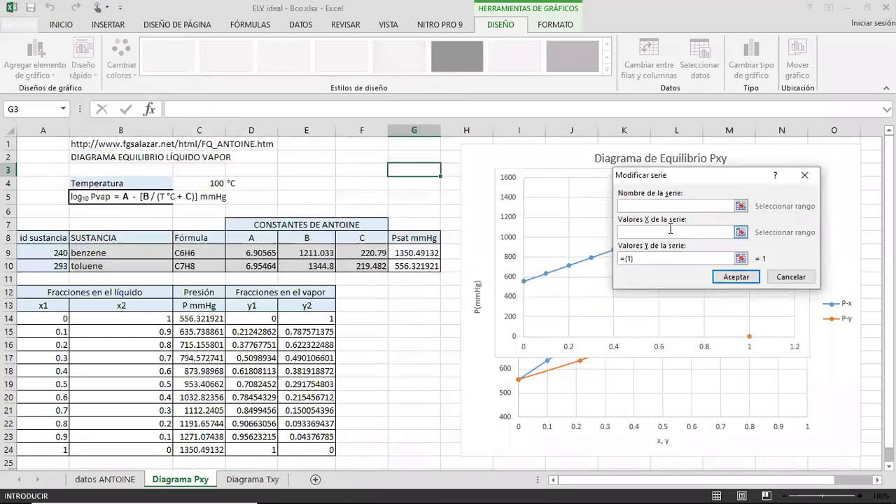
{"action": "type", "text": "P-y"}
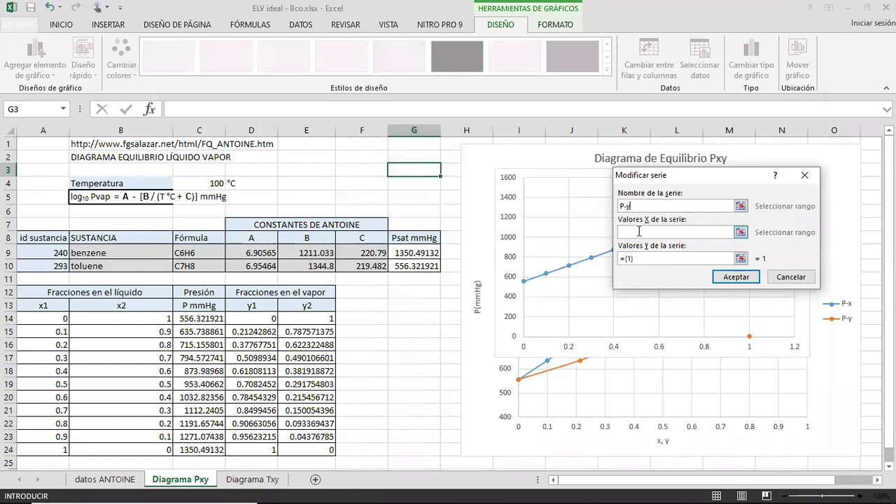
{"action": "left_click", "coordinate": [640, 232]}
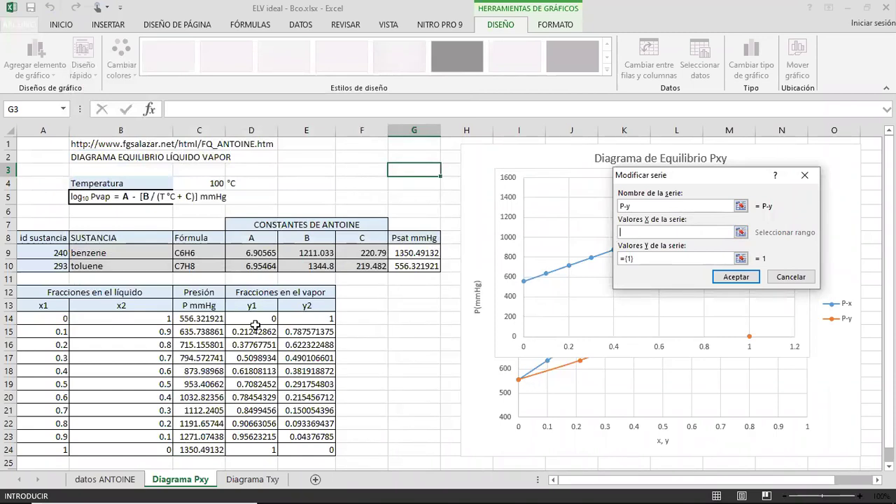
{"action": "left_click_drag", "start_coordinate": [258, 317], "coordinate": [271, 451]}
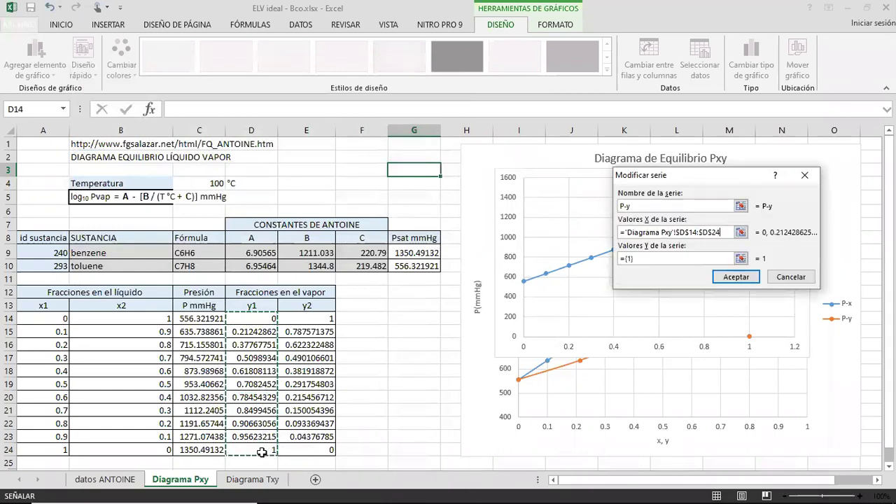
{"action": "left_click", "coordinate": [654, 260]}
{"action": "left_click_drag", "start_coordinate": [653, 260], "coordinate": [607, 260]}
{"action": "key", "text": "BackSpace"}
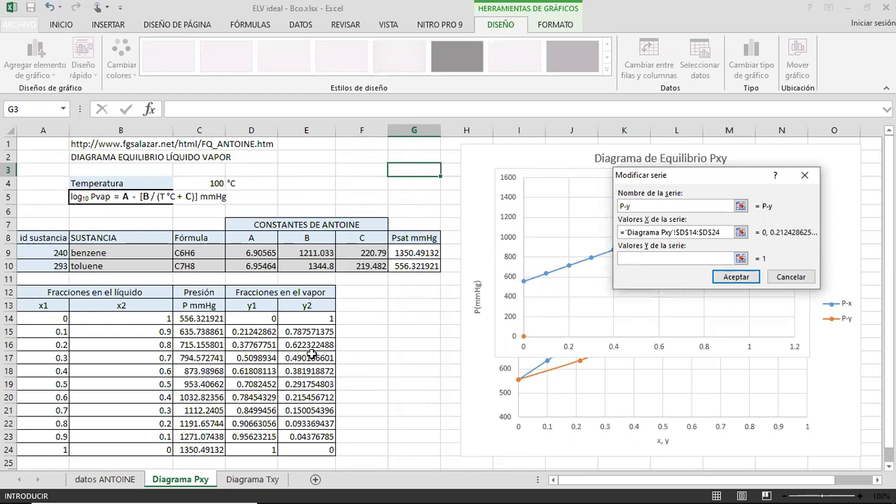
{"action": "left_click_drag", "start_coordinate": [213, 320], "coordinate": [214, 450]}
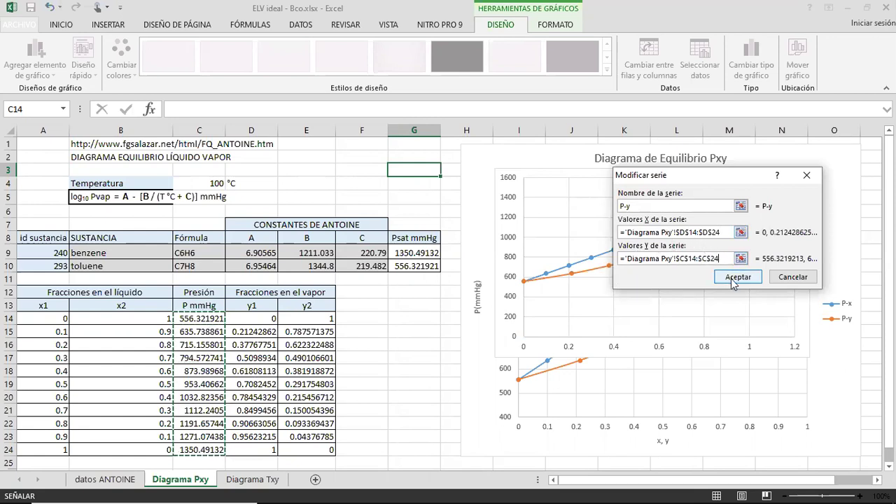
{"action": "left_click", "coordinate": [737, 277]}
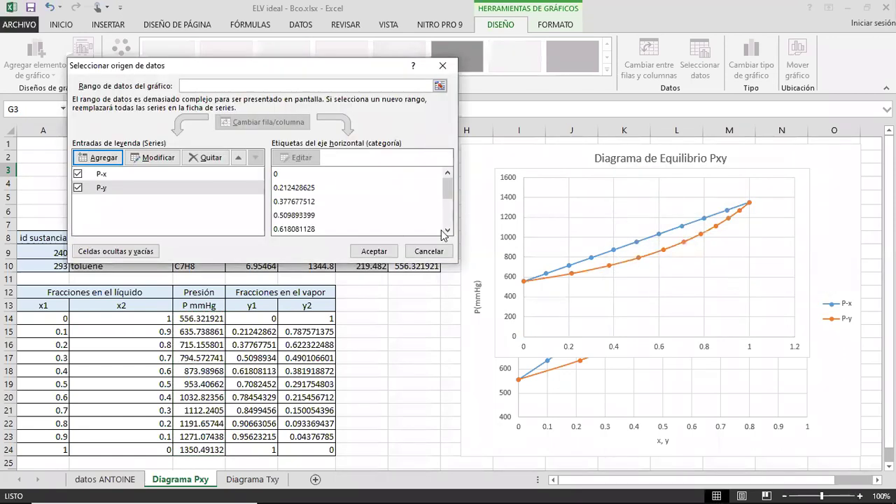
{"action": "left_click", "coordinate": [374, 250]}
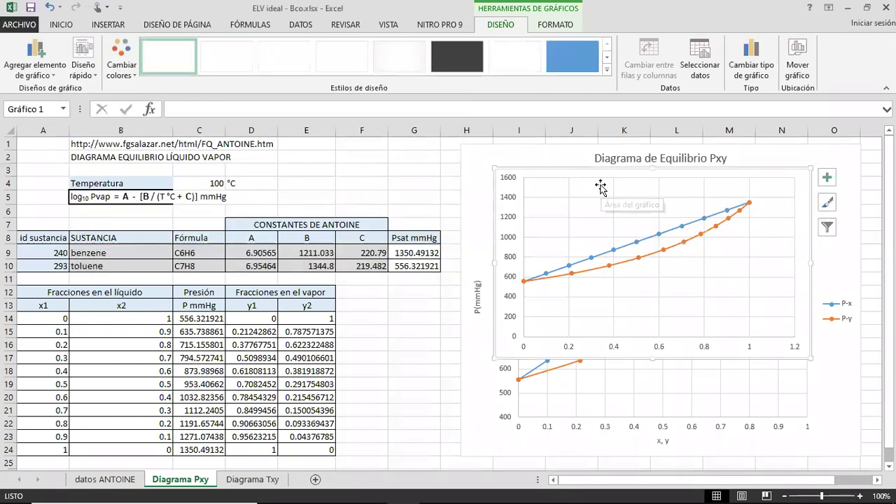
Step: Move the new chart off the existing Pxy diagram and place it directly below that diagram, starting at about row 25
{"action": "left_click_drag", "start_coordinate": [600, 184], "coordinate": [434, 266]}
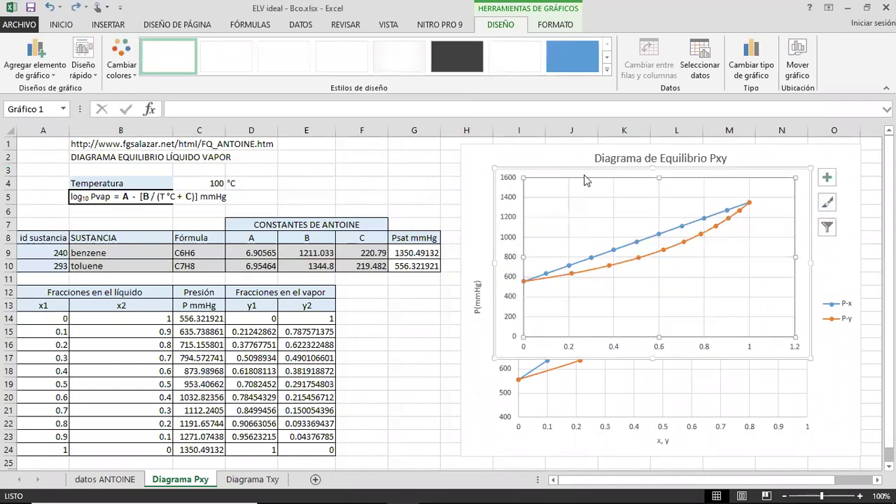
{"action": "left_click_drag", "start_coordinate": [583, 171], "coordinate": [226, 215]}
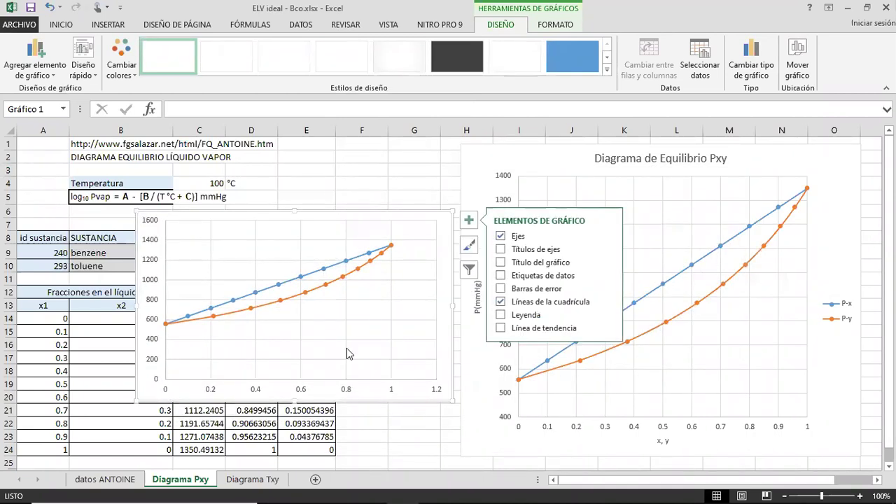
{"action": "left_click", "coordinate": [393, 425]}
{"action": "scroll", "coordinate": [389, 426], "scroll_direction": "down", "scroll_amount": 3}
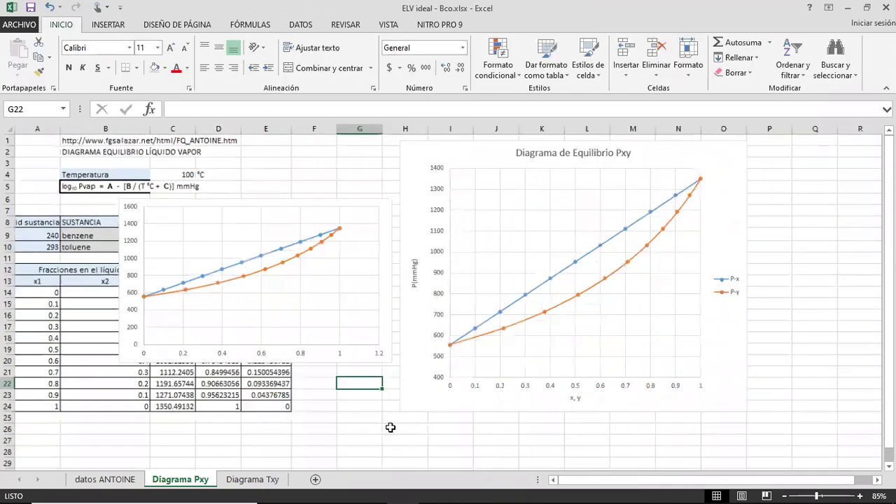
{"action": "left_click", "coordinate": [93, 182]}
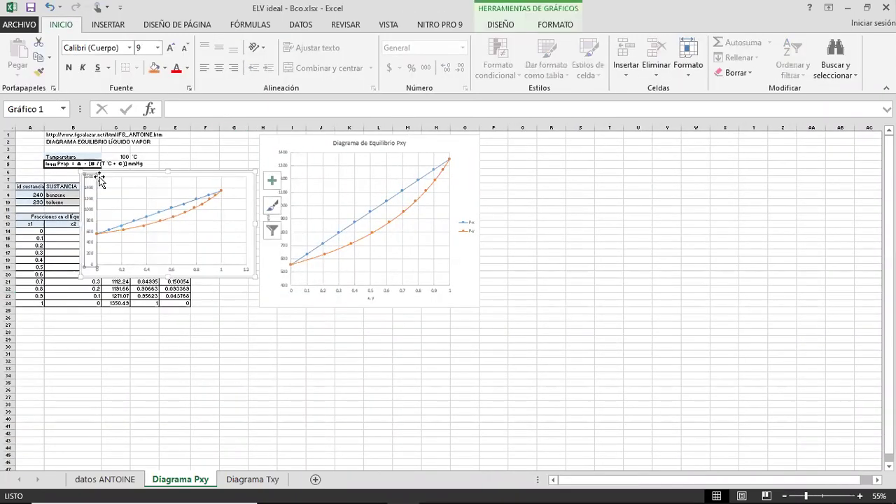
{"action": "left_click_drag", "start_coordinate": [108, 179], "coordinate": [311, 319]}
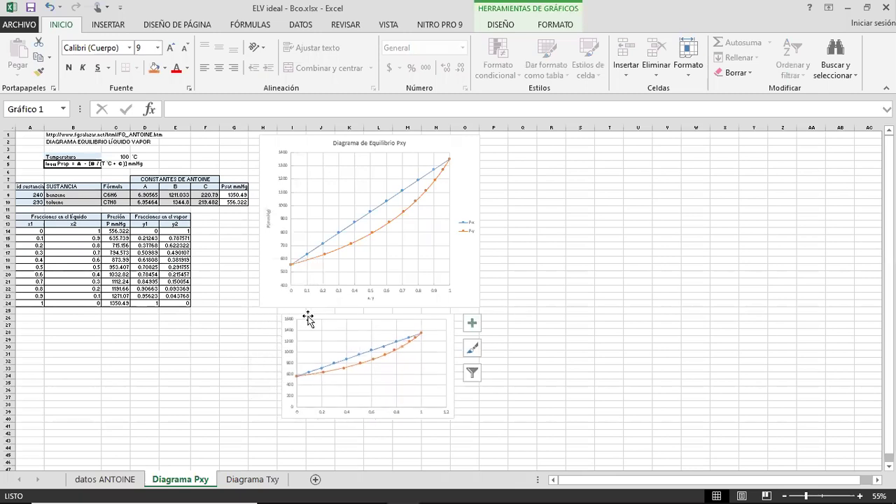
{"action": "scroll", "coordinate": [308, 316], "scroll_direction": "up", "scroll_amount": 2}
{"action": "scroll", "coordinate": [308, 316], "scroll_direction": "up", "scroll_amount": 1}
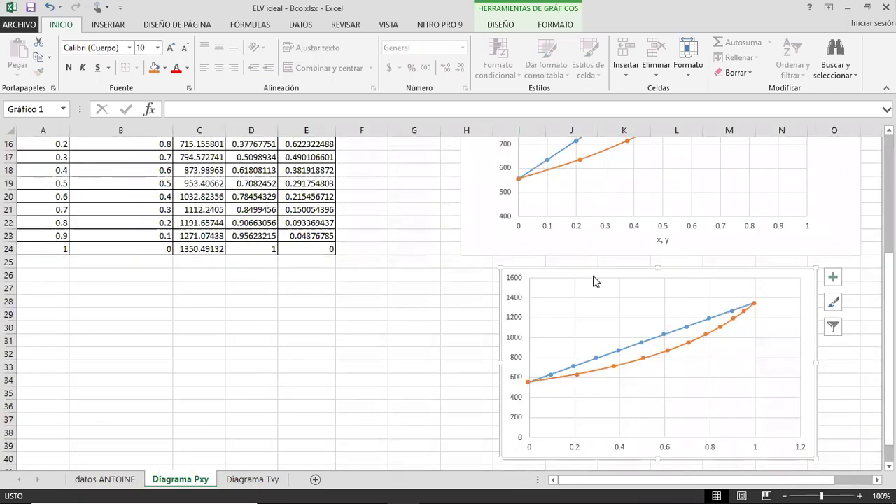
{"action": "left_click_drag", "start_coordinate": [582, 271], "coordinate": [545, 260]}
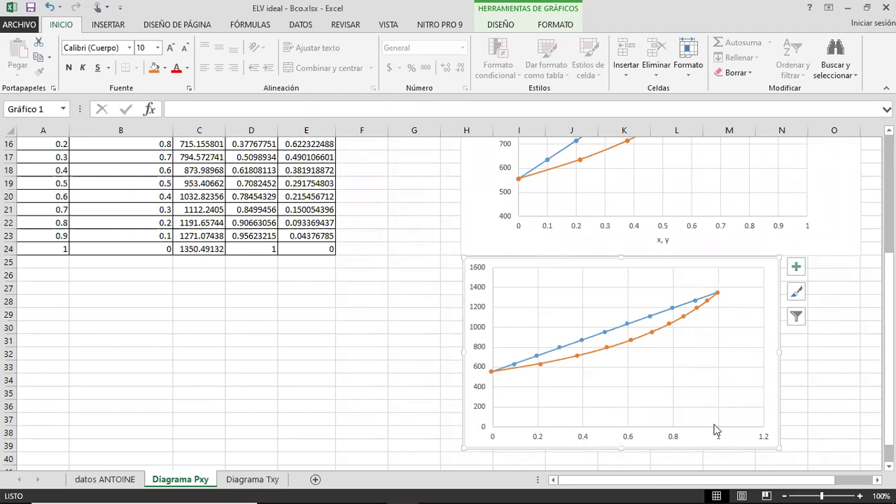
Step: Set the maximum of the new chart's horizontal axis to 1.0 and close the axis formatting
{"action": "double_click", "coordinate": [675, 439]}
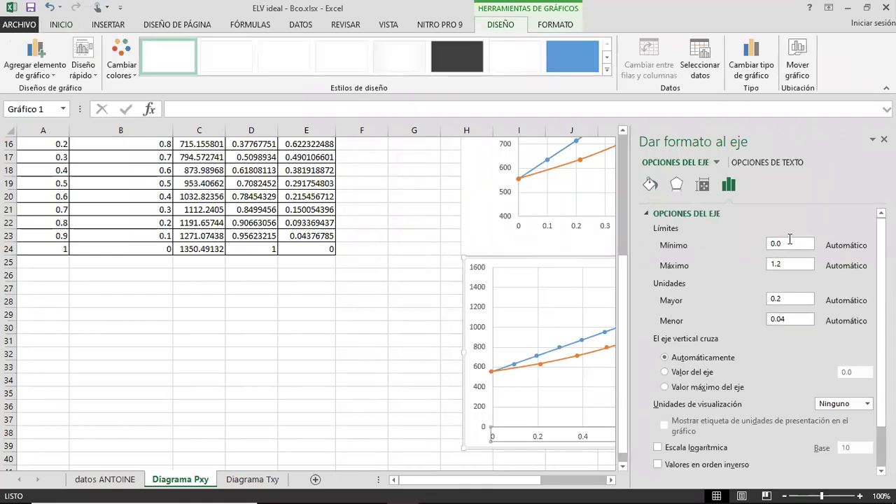
{"action": "left_click", "coordinate": [793, 264]}
{"action": "key", "text": "Return"}
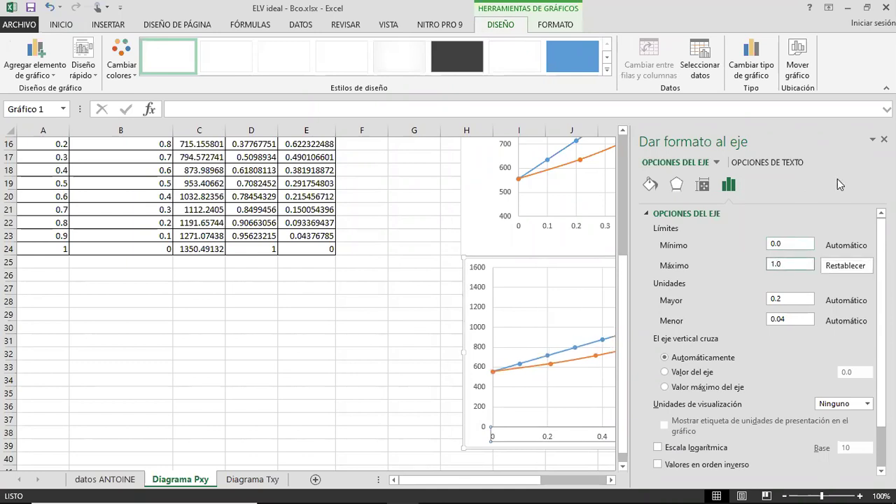
{"action": "left_click", "coordinate": [884, 139]}
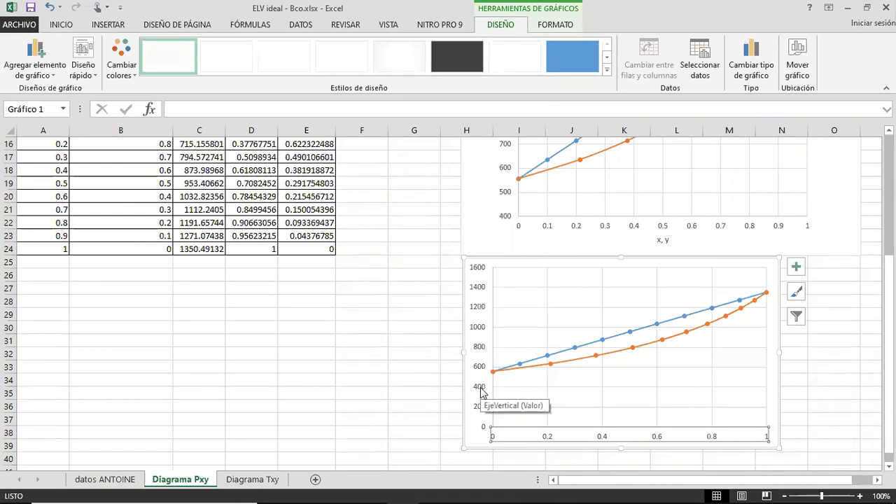
Step: Set the minimum of the new chart's vertical axis to 400 and close the axis formatting
{"action": "double_click", "coordinate": [479, 283]}
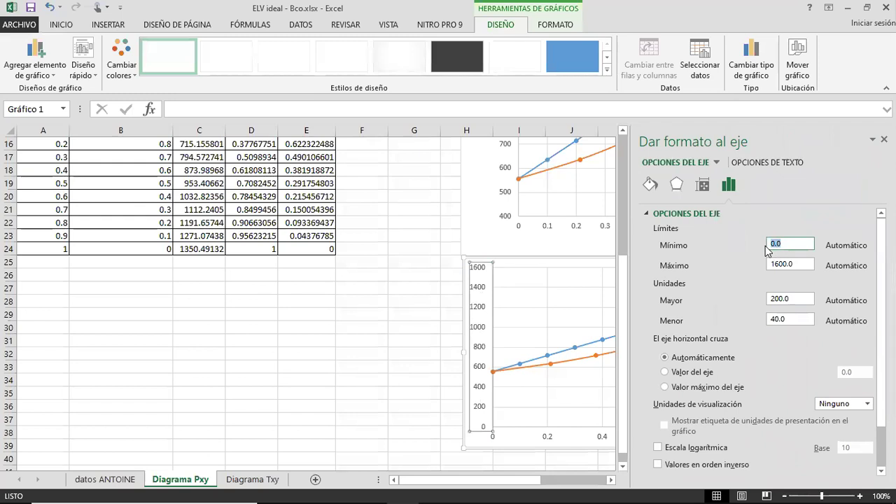
{"action": "type", "text": "40"}
{"action": "key", "text": "Return"}
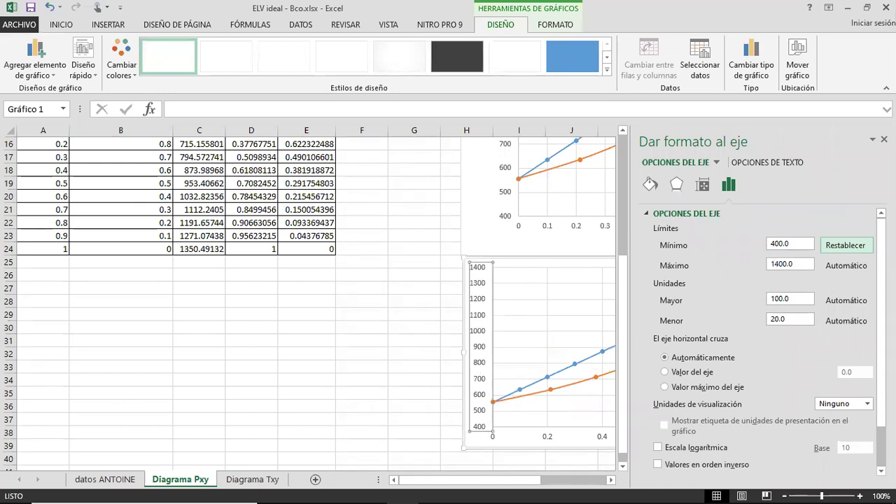
{"action": "left_click", "coordinate": [885, 139]}
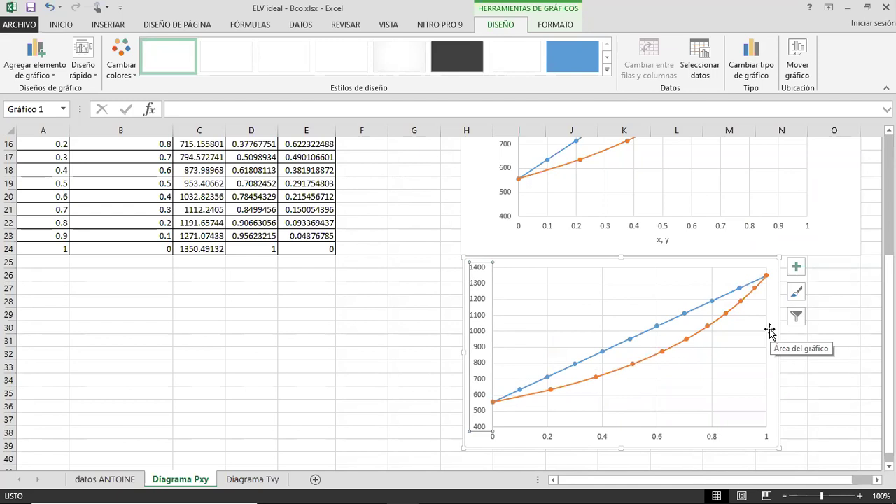
{"action": "left_click", "coordinate": [515, 266]}
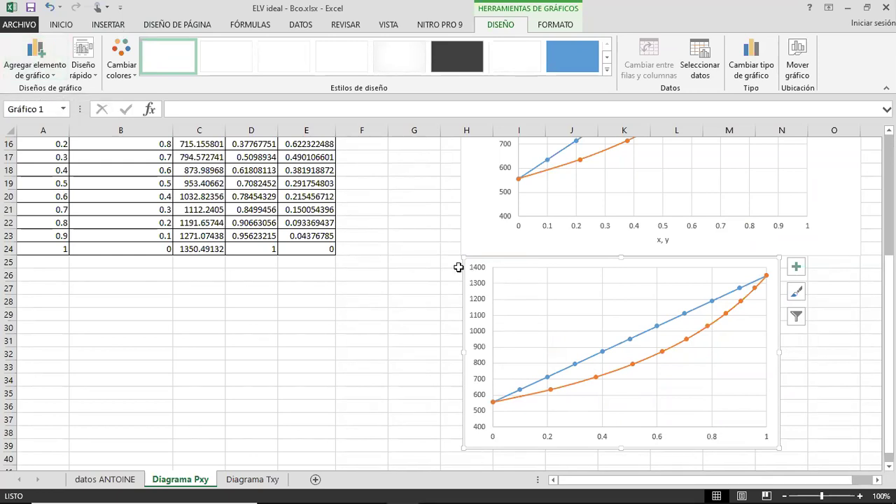
{"action": "left_click", "coordinate": [46, 64]}
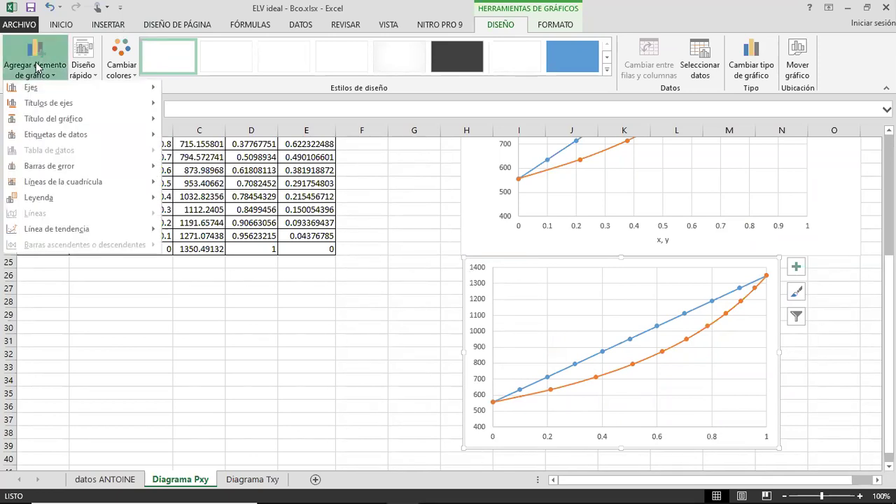
{"action": "mouse_move", "coordinate": [69, 92]}
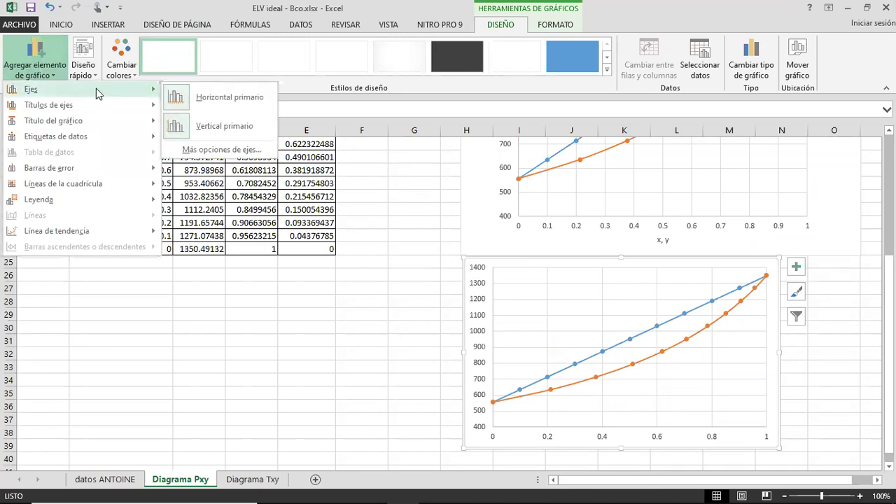
{"action": "left_click", "coordinate": [195, 103]}
{"action": "left_click", "coordinate": [47, 67]}
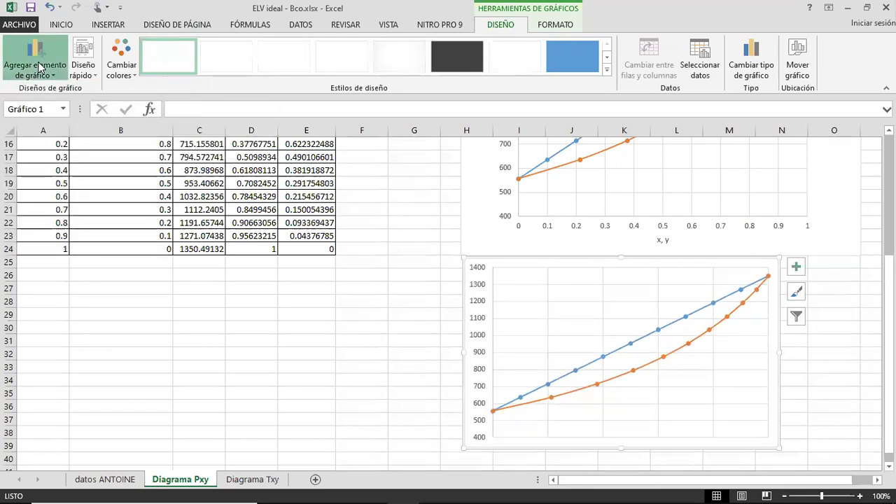
{"action": "mouse_move", "coordinate": [61, 90]}
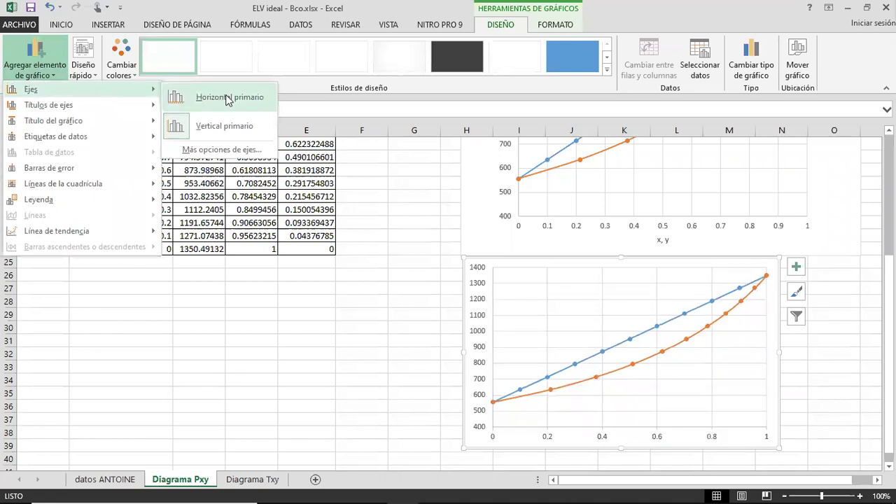
{"action": "left_click", "coordinate": [189, 97]}
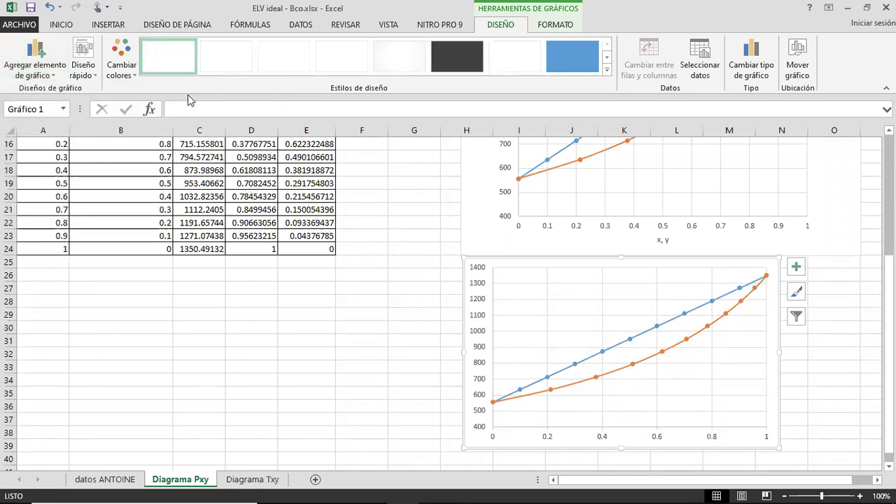
{"action": "left_click", "coordinate": [483, 278]}
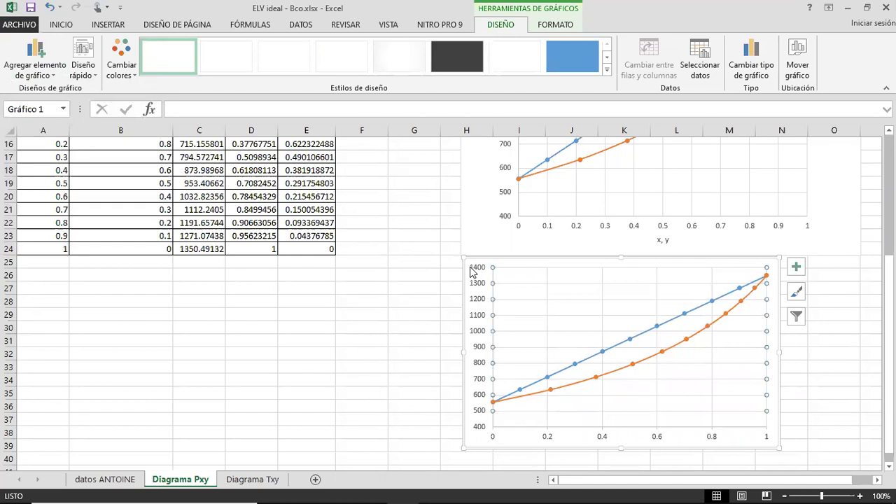
Step: Add primary horizontal and primary vertical axis titles to the new chart
{"action": "left_click", "coordinate": [466, 281]}
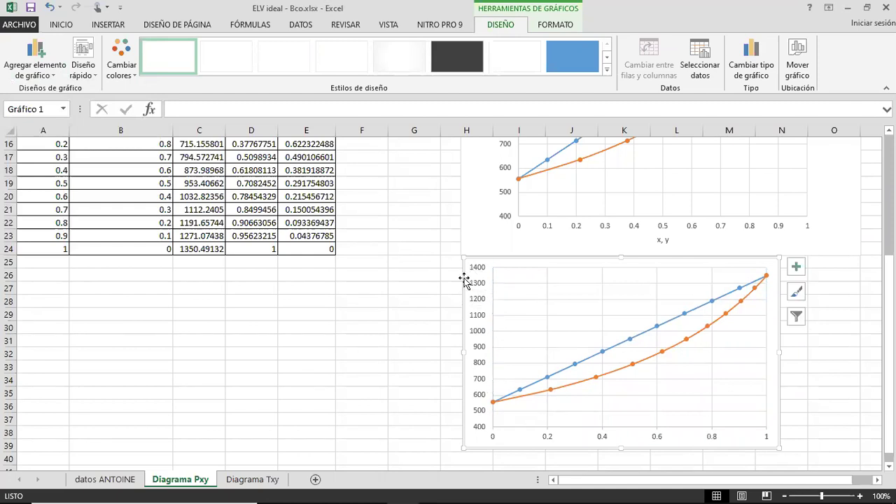
{"action": "left_click", "coordinate": [35, 62]}
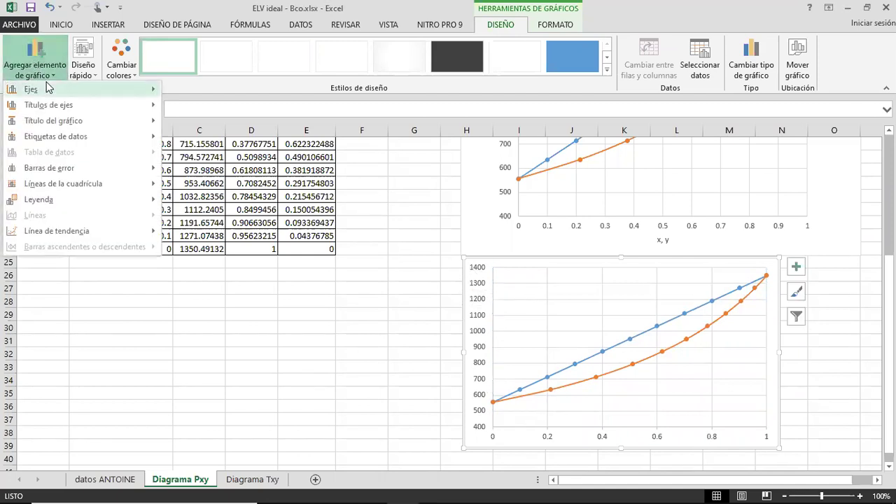
{"action": "mouse_move", "coordinate": [48, 87]}
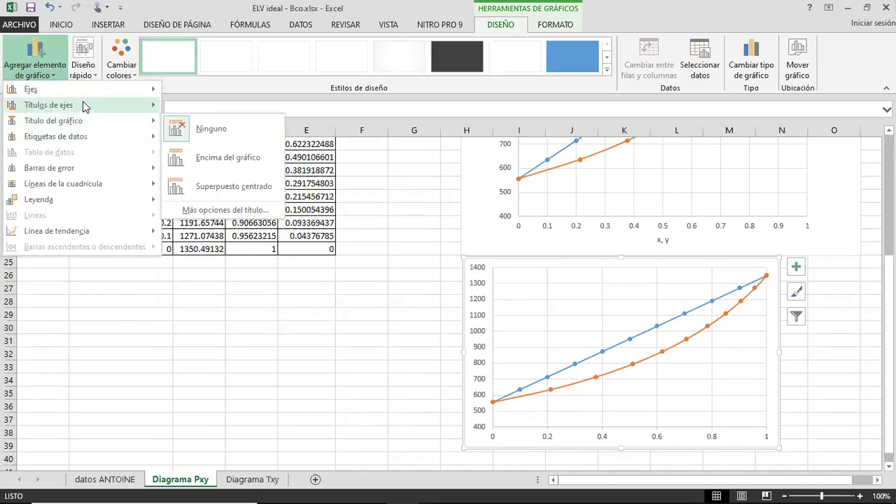
{"action": "mouse_move", "coordinate": [124, 105]}
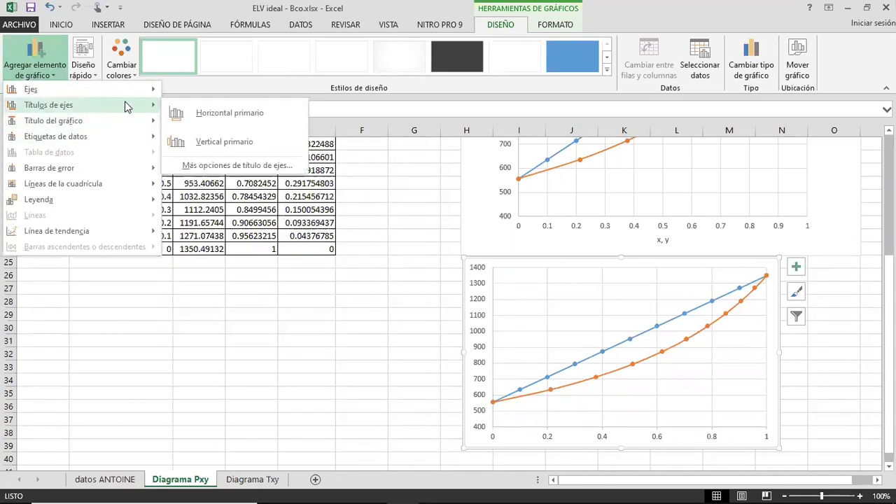
{"action": "left_click", "coordinate": [217, 116]}
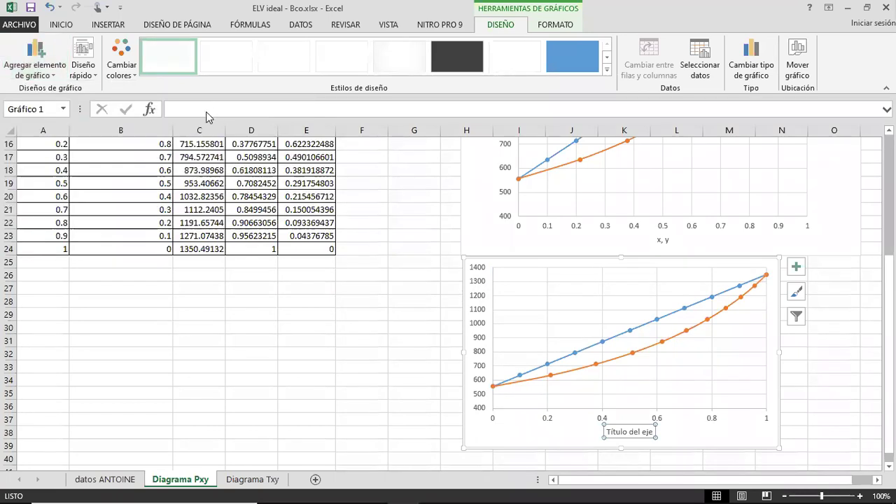
{"action": "left_click", "coordinate": [41, 71]}
{"action": "mouse_move", "coordinate": [64, 108]}
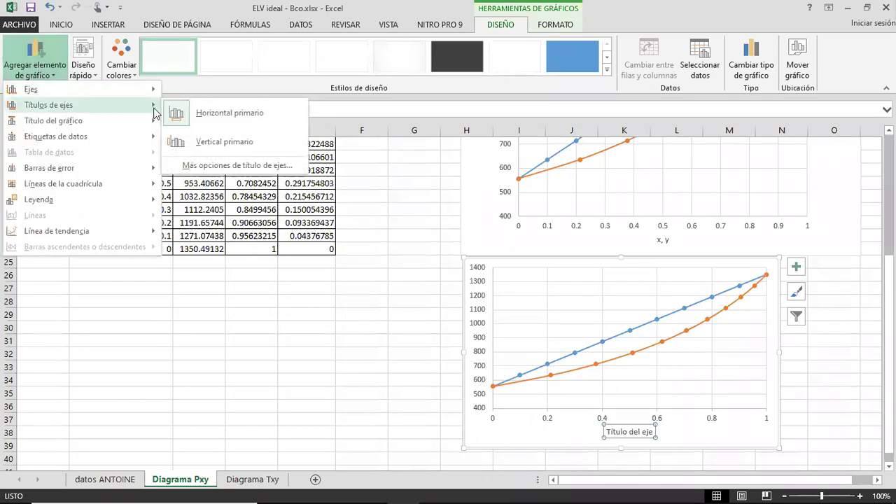
{"action": "left_click", "coordinate": [218, 143]}
Step: Add a chart title above the new chart's plot and a legend to the right of it
{"action": "left_click", "coordinate": [38, 74]}
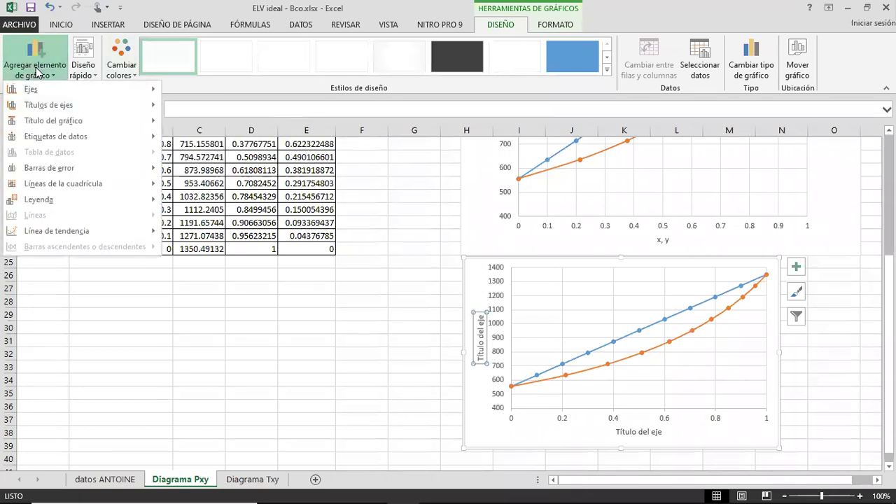
{"action": "mouse_move", "coordinate": [47, 107]}
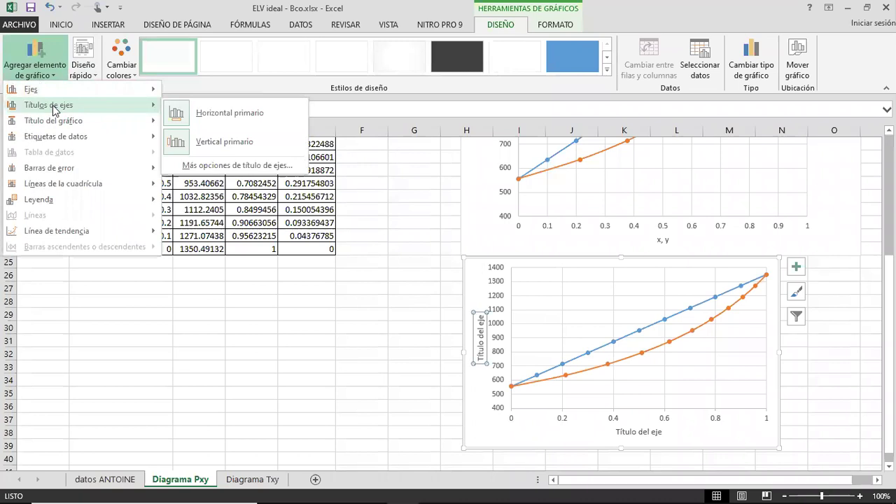
{"action": "mouse_move", "coordinate": [120, 124]}
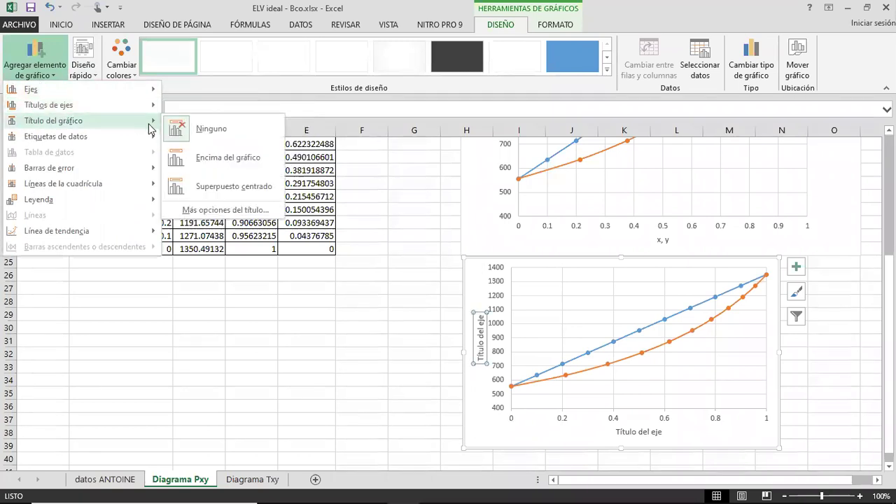
{"action": "left_click", "coordinate": [218, 160]}
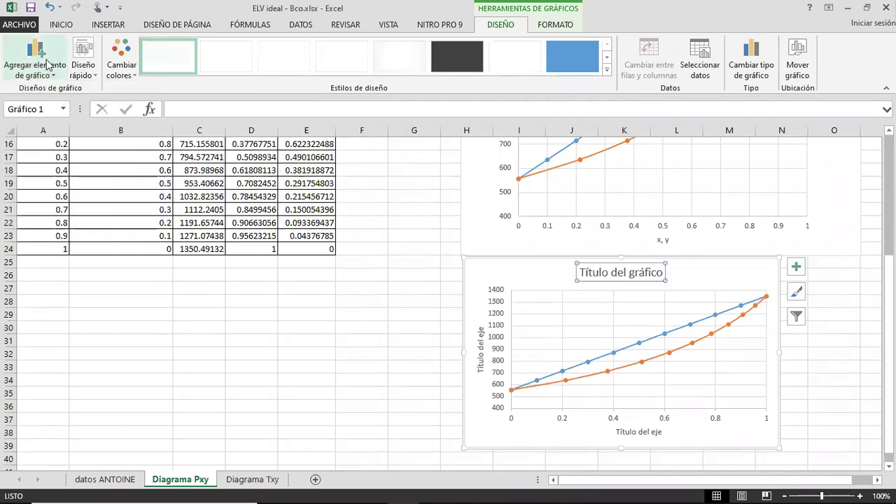
{"action": "left_click", "coordinate": [46, 64]}
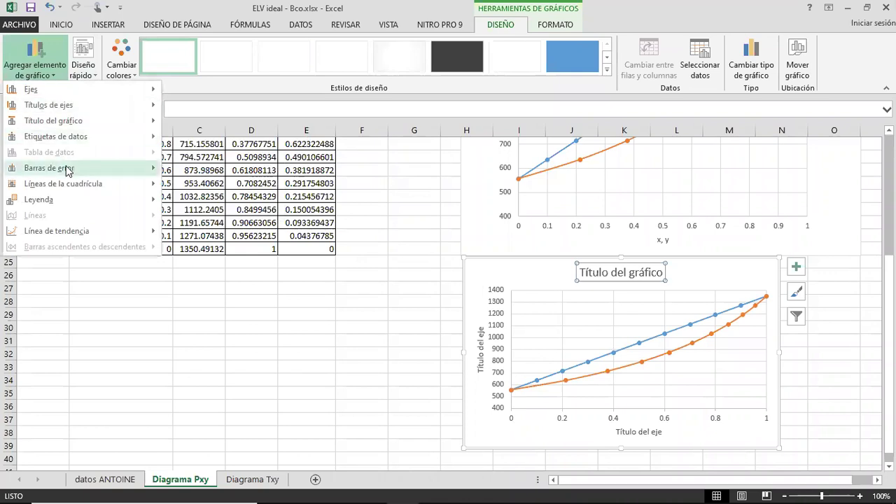
{"action": "mouse_move", "coordinate": [71, 197]}
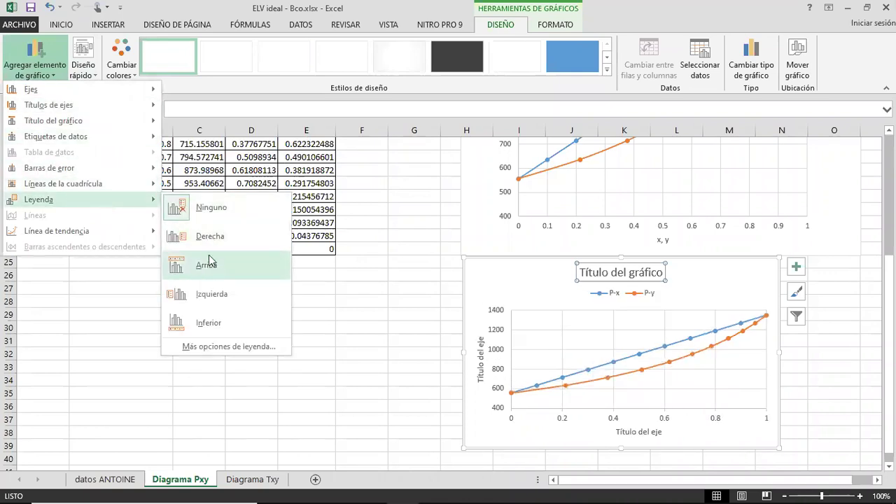
{"action": "left_click", "coordinate": [207, 243]}
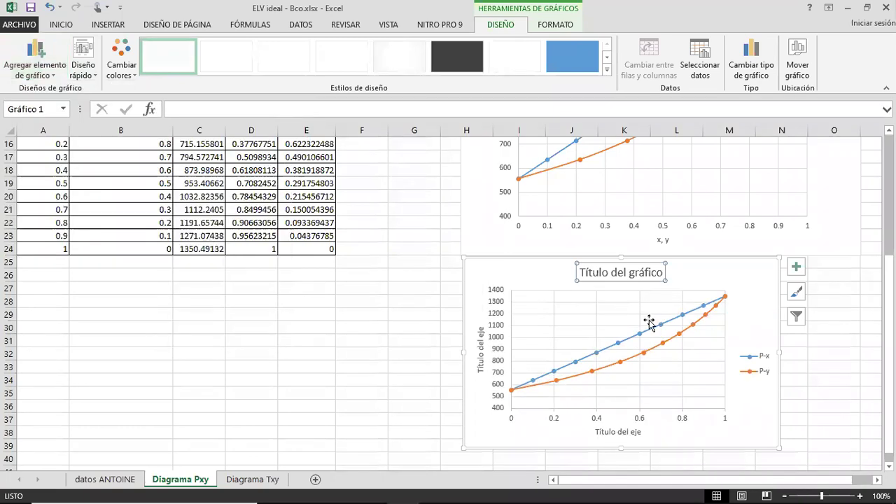
Step: Set the new chart's title to "Pxy" and its horizontal axis title to "x1, y1"
{"action": "triple_click", "coordinate": [633, 277]}
{"action": "type", "text": "P"}
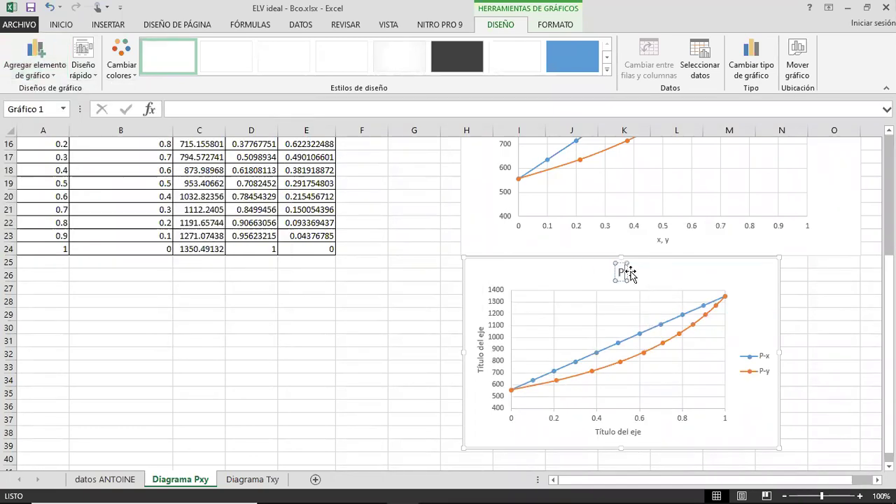
{"action": "type", "text": "xy"}
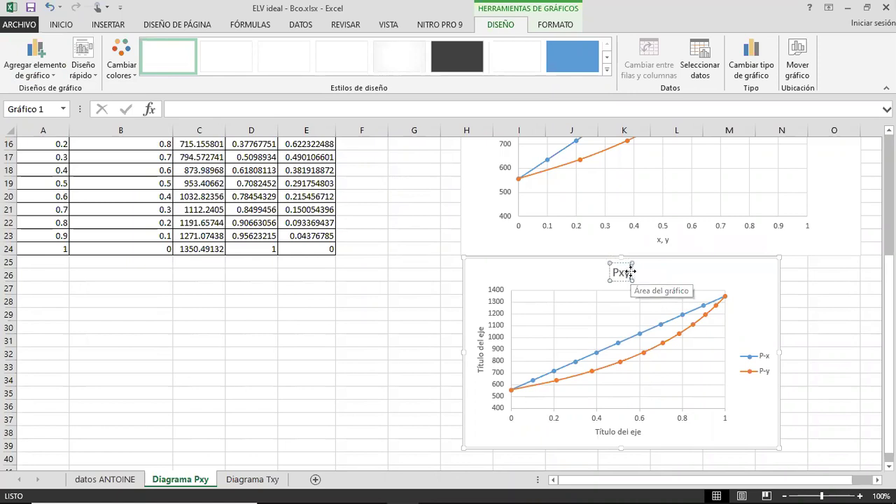
{"action": "double_click", "coordinate": [625, 432]}
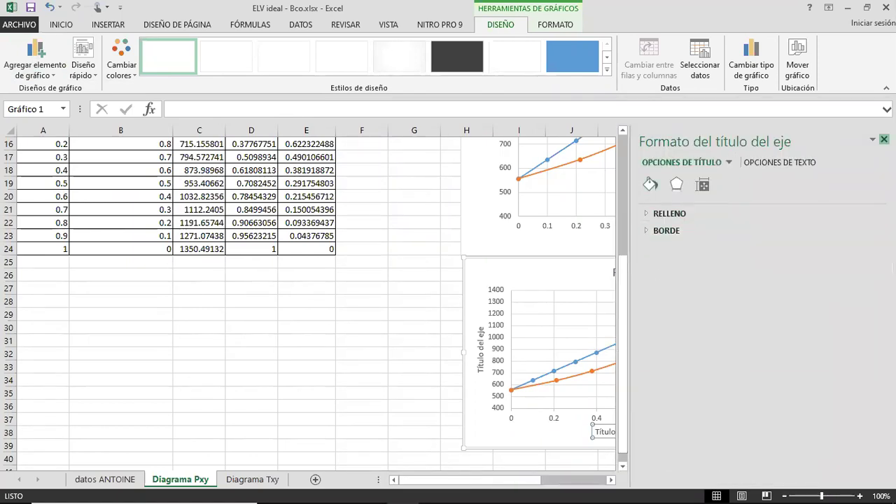
{"action": "left_click", "coordinate": [885, 140]}
{"action": "triple_click", "coordinate": [620, 433]}
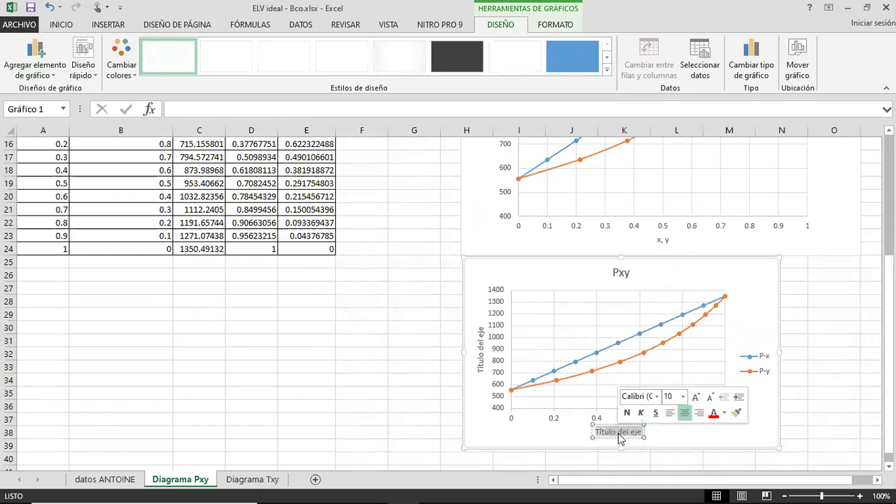
{"action": "type", "text": "x"}
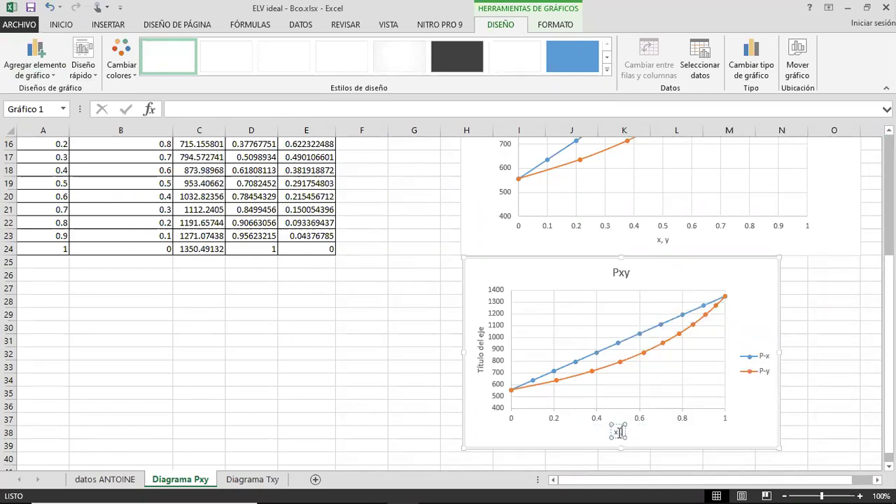
{"action": "type", "text": "1, y1"}
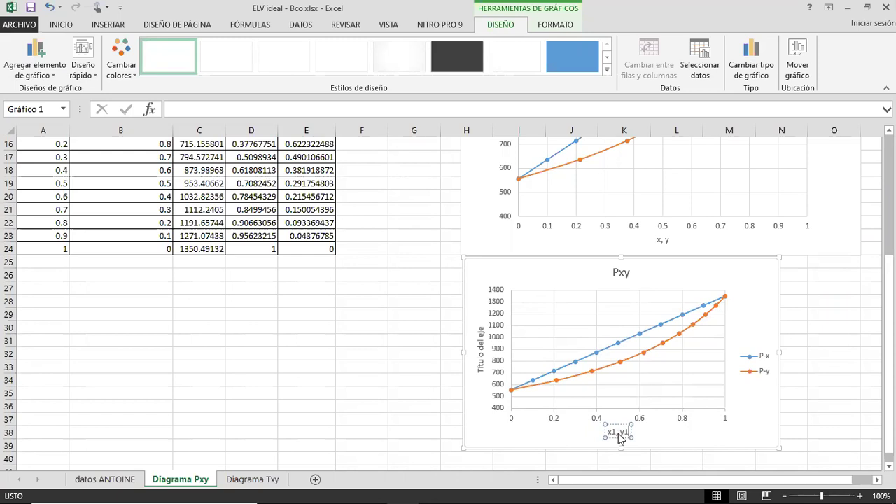
Step: Set the new chart's vertical axis title to "Presion (mmHg)", close the title formatting and deselect the chart
{"action": "double_click", "coordinate": [480, 342]}
{"action": "triple_click", "coordinate": [480, 348]}
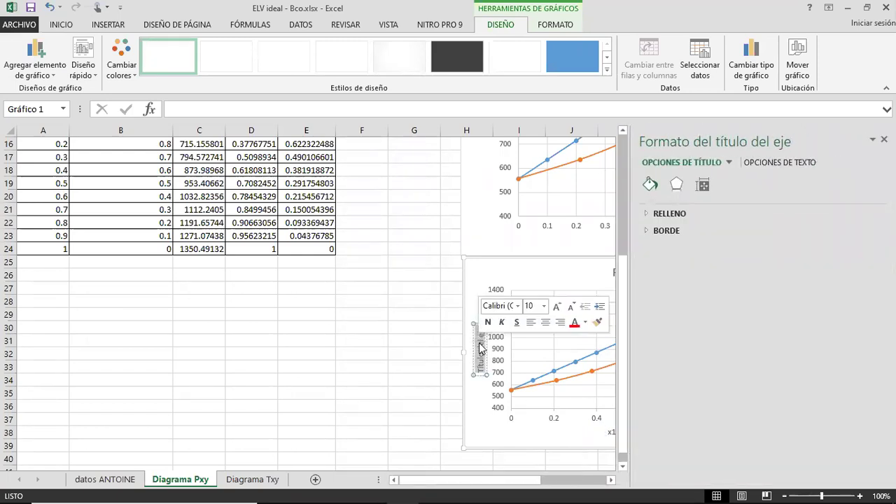
{"action": "type", "text": "Presión"}
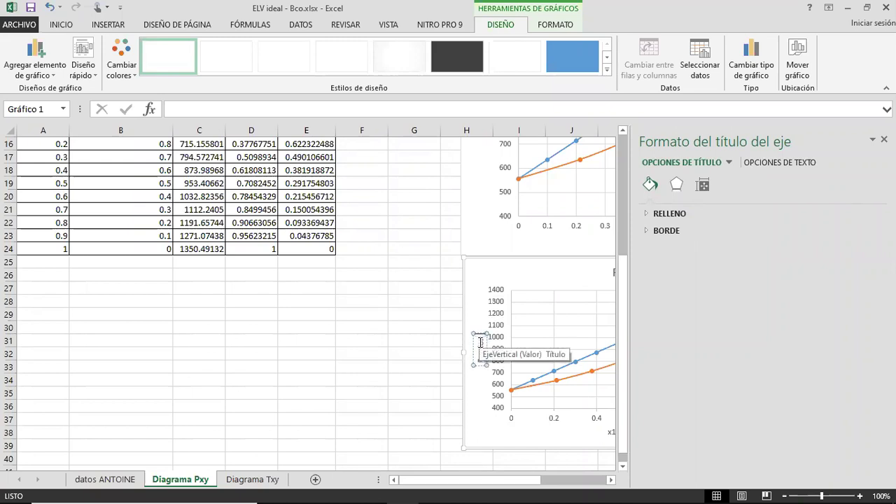
{"action": "type", "text": " ()"}
{"action": "type", "text": "mmHg"}
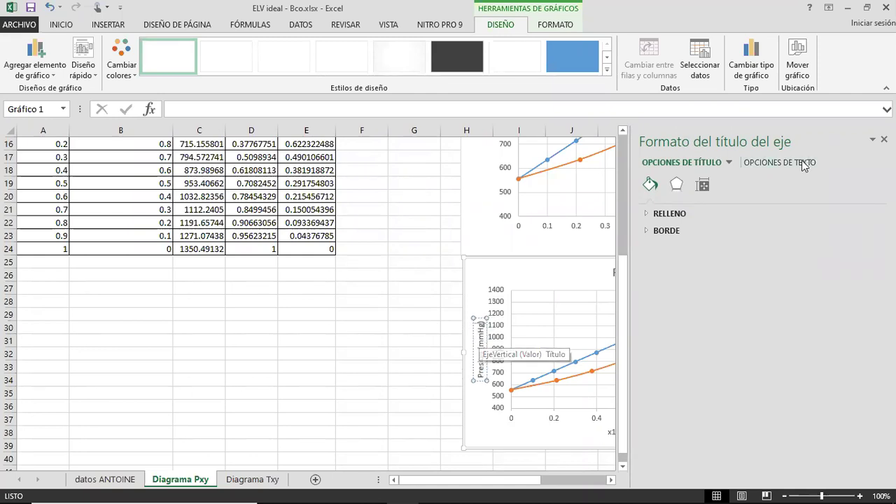
{"action": "left_click", "coordinate": [884, 139]}
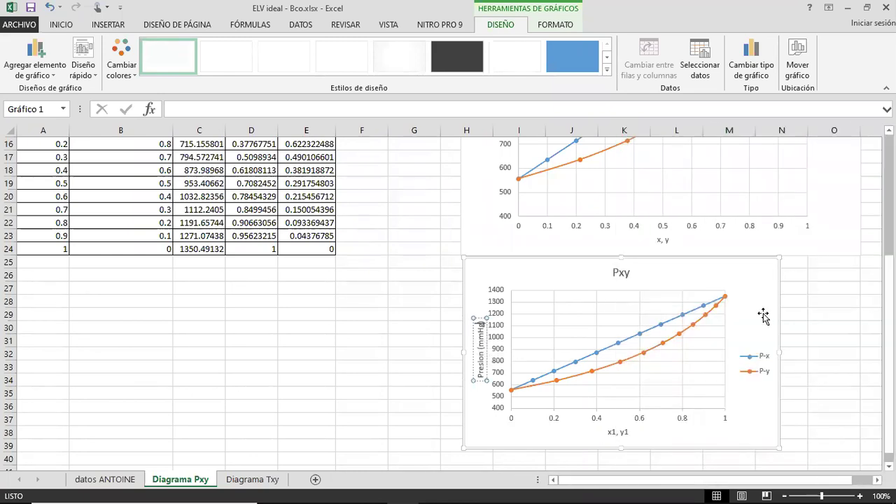
{"action": "left_click", "coordinate": [825, 303]}
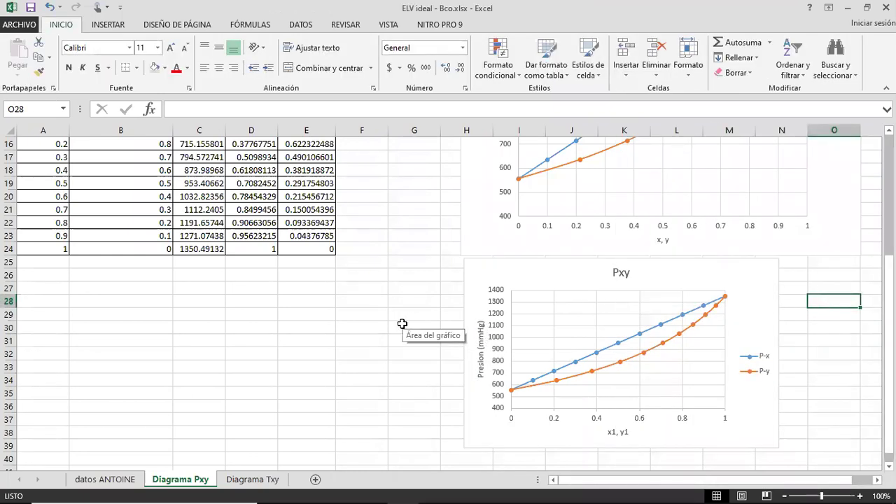
Step: Enlarge the new Pxy chart and place it beside the existing diagram, spanning about columns O to W with its upper edge at row 1
{"action": "scroll", "coordinate": [401, 325], "scroll_direction": "down", "scroll_amount": 2}
{"action": "left_click_drag", "start_coordinate": [534, 360], "coordinate": [528, 167]}
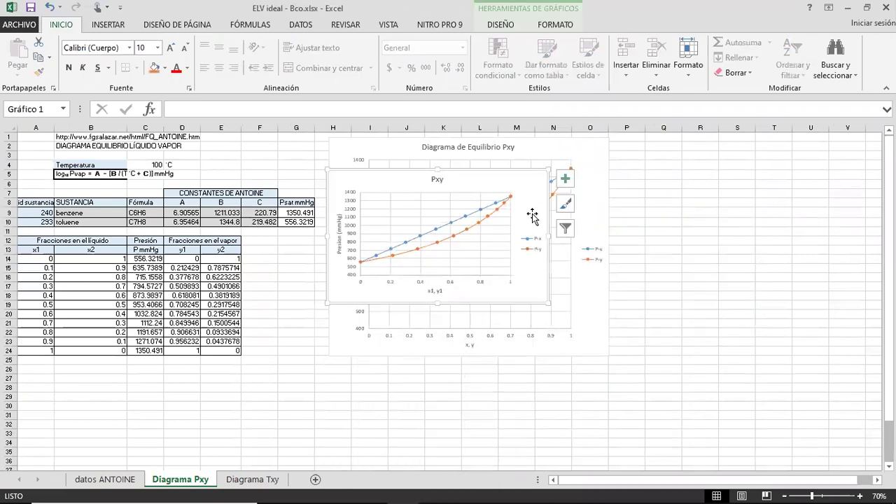
{"action": "left_click_drag", "start_coordinate": [549, 304], "coordinate": [599, 446]}
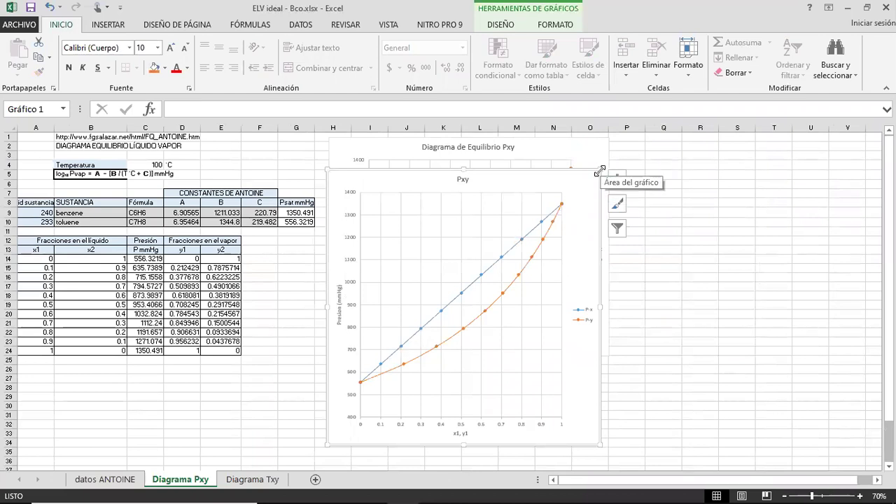
{"action": "left_click_drag", "start_coordinate": [601, 169], "coordinate": [637, 151]}
{"action": "left_click_drag", "start_coordinate": [578, 161], "coordinate": [833, 144]}
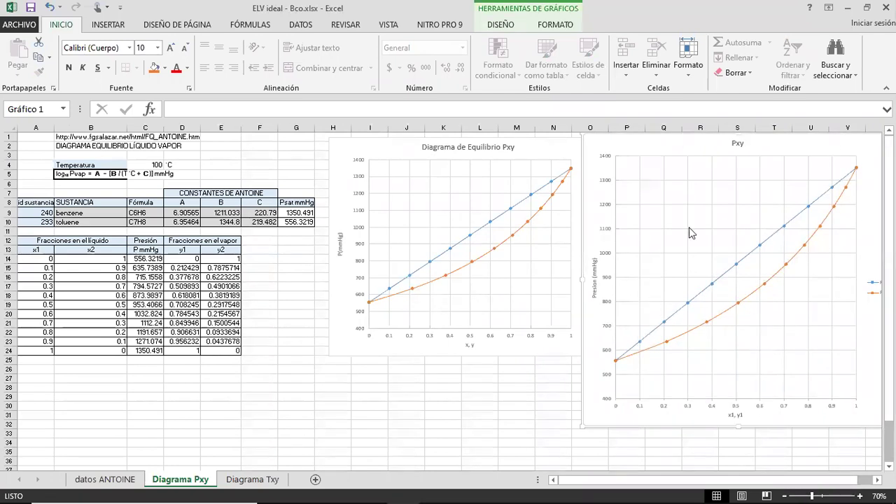
{"action": "left_click_drag", "start_coordinate": [684, 143], "coordinate": [685, 150]}
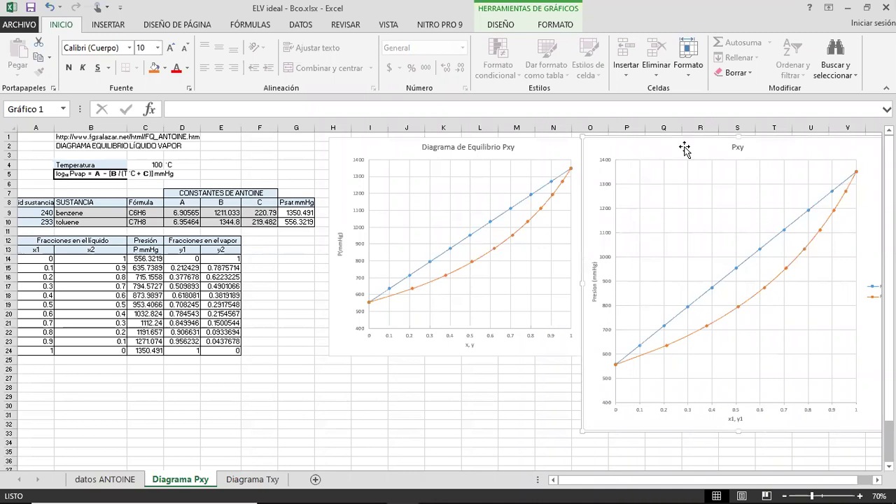
{"action": "left_click_drag", "start_coordinate": [636, 482], "coordinate": [671, 488]}
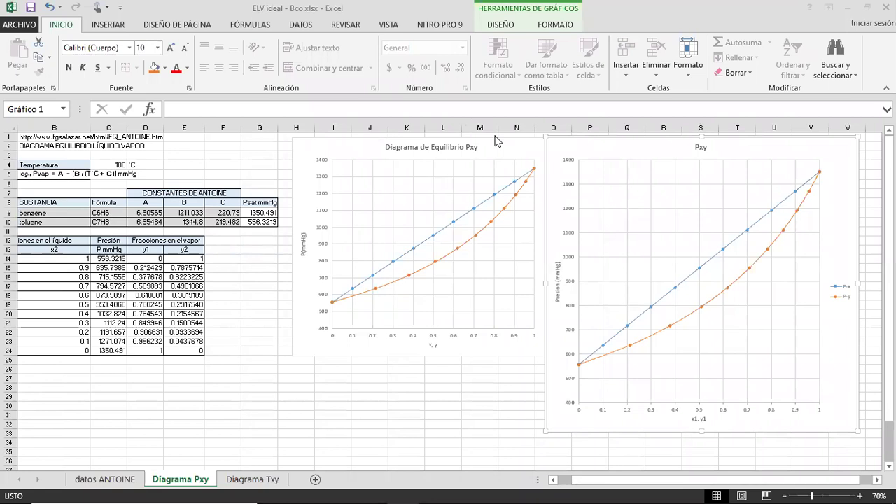
{"action": "key", "text": "XF86AudioLowerVolume"}
{"action": "key", "text": "XF86AudioLowerVolume"}
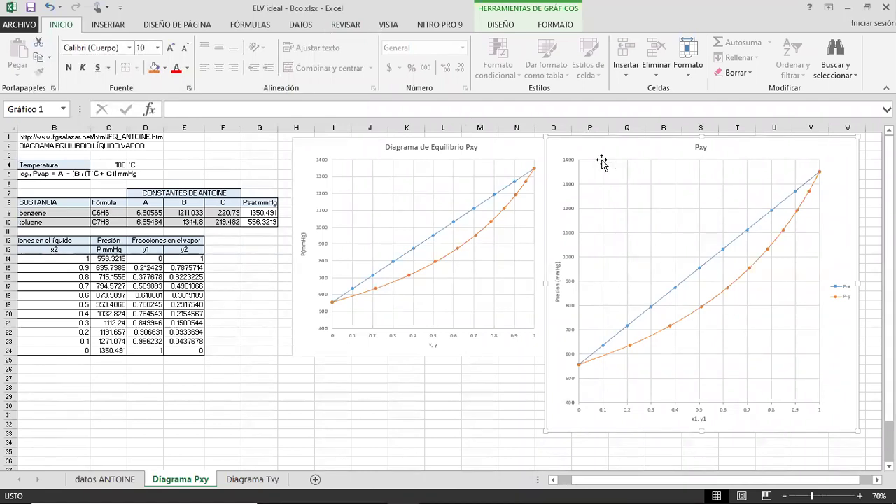
{"action": "left_click", "coordinate": [567, 157]}
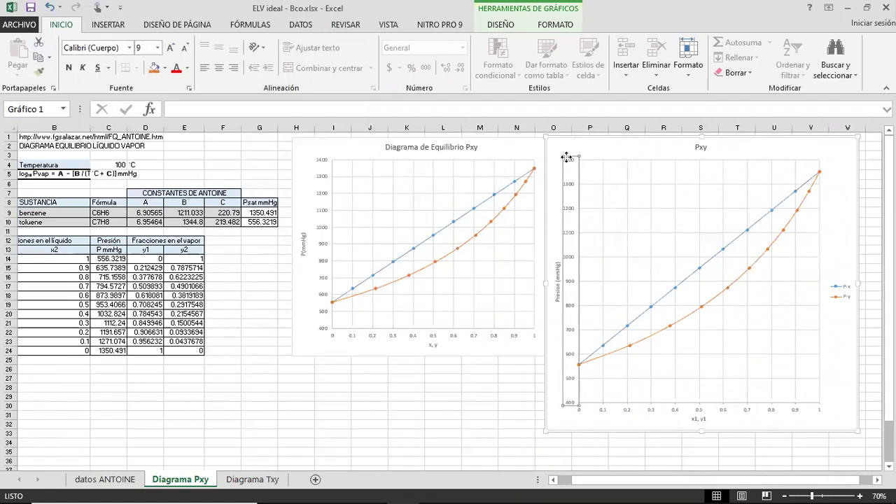
{"action": "left_click", "coordinate": [724, 415]}
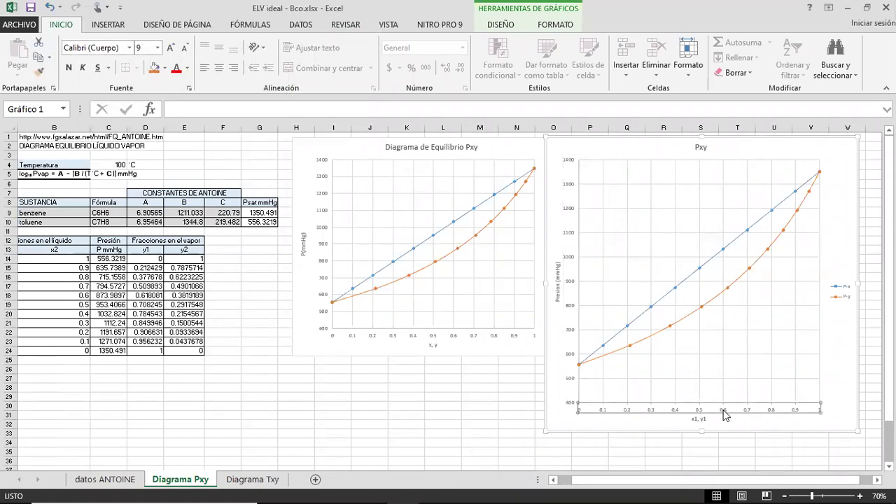
{"action": "left_click", "coordinate": [569, 163]}
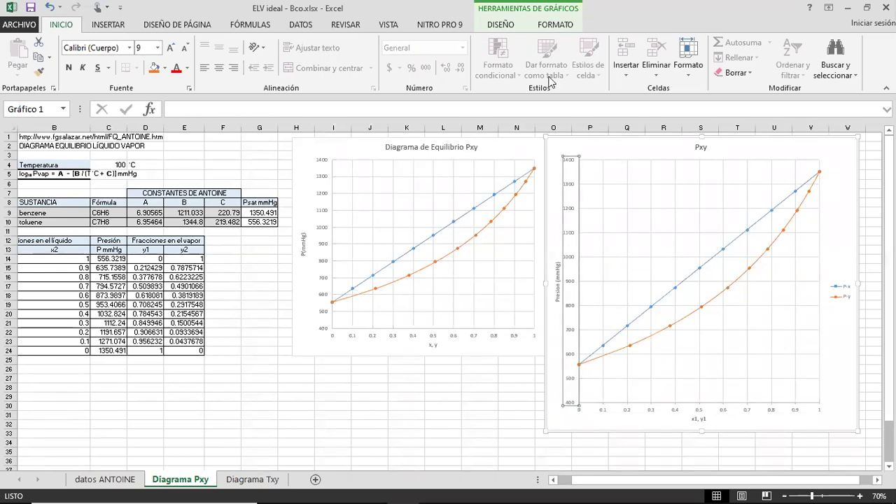
{"action": "left_click", "coordinate": [592, 148]}
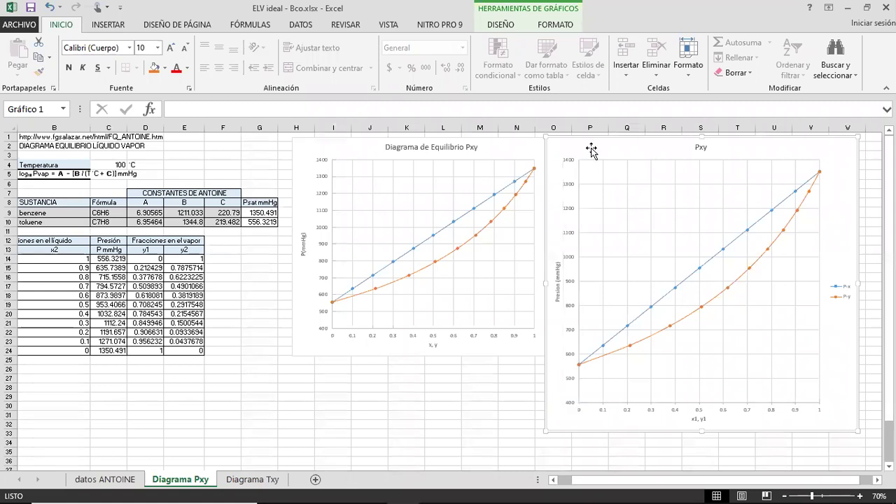
{"action": "left_click", "coordinate": [569, 162]}
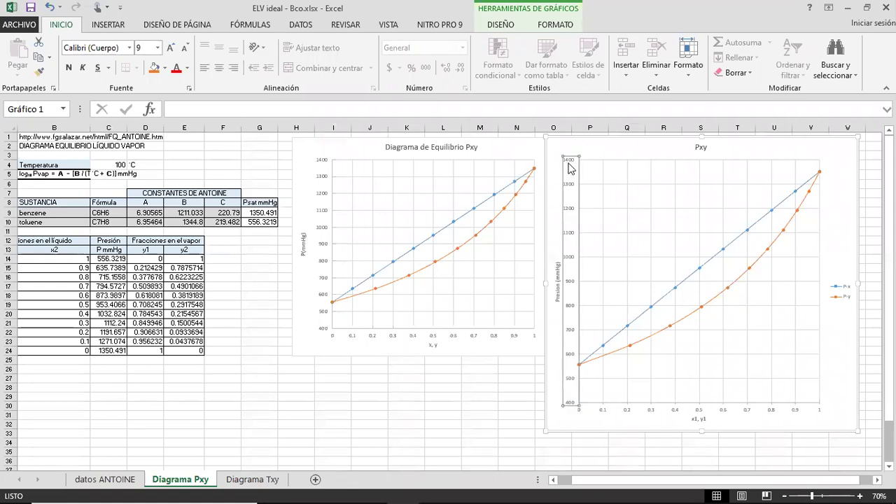
Step: Examine the new Pxy chart's axes, axis titles, curves and legend at closer range
{"action": "left_click", "coordinate": [702, 412]}
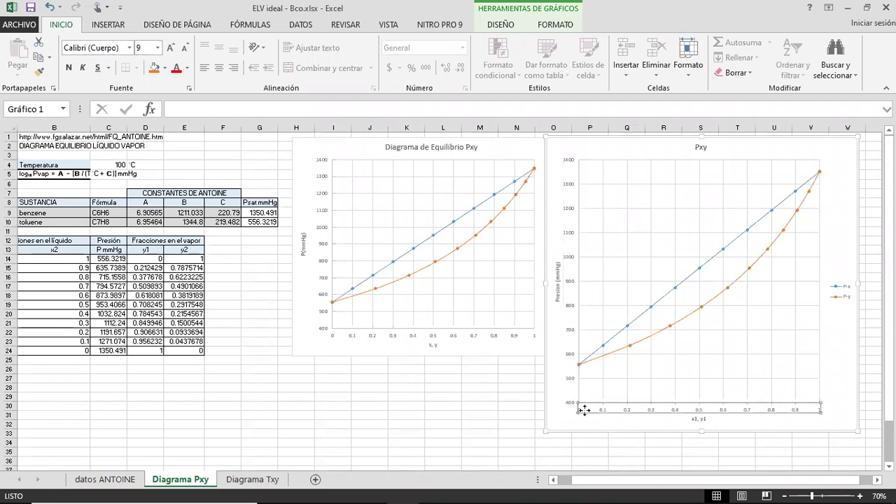
{"action": "left_click", "coordinate": [489, 424]}
{"action": "left_click", "coordinate": [581, 148]}
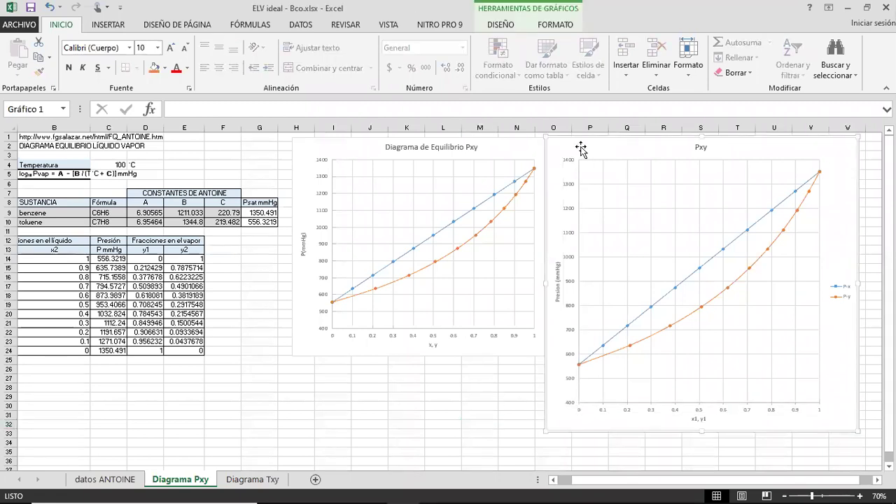
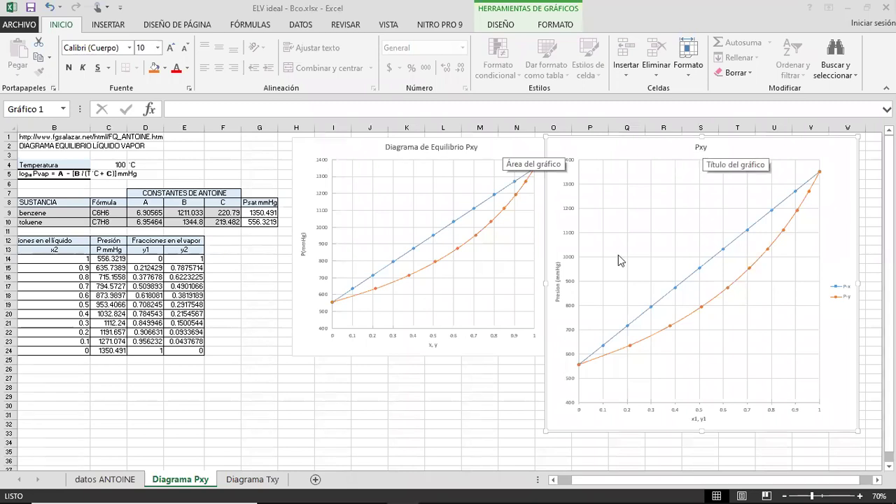
{"action": "left_click", "coordinate": [558, 280]}
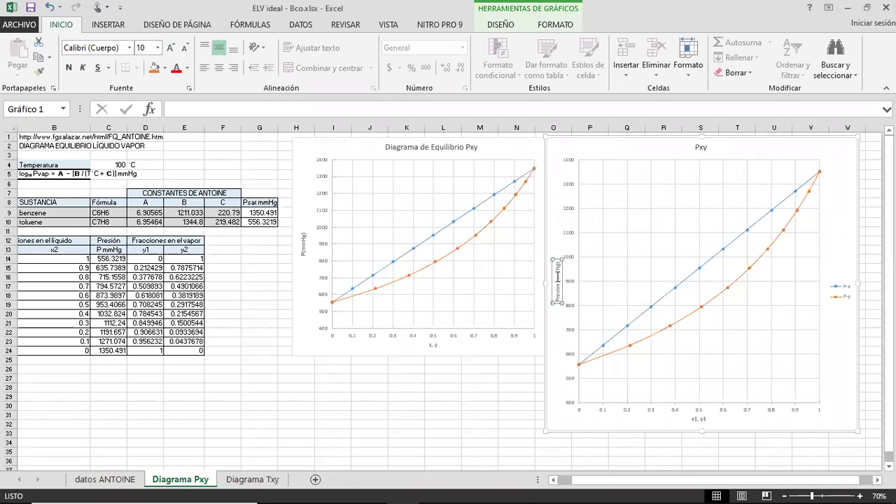
{"action": "left_click", "coordinate": [702, 420]}
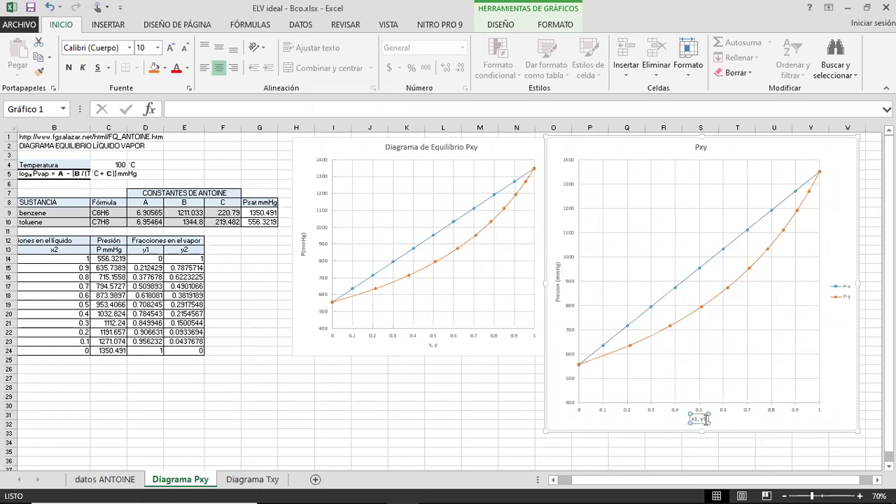
{"action": "left_click", "coordinate": [832, 344]}
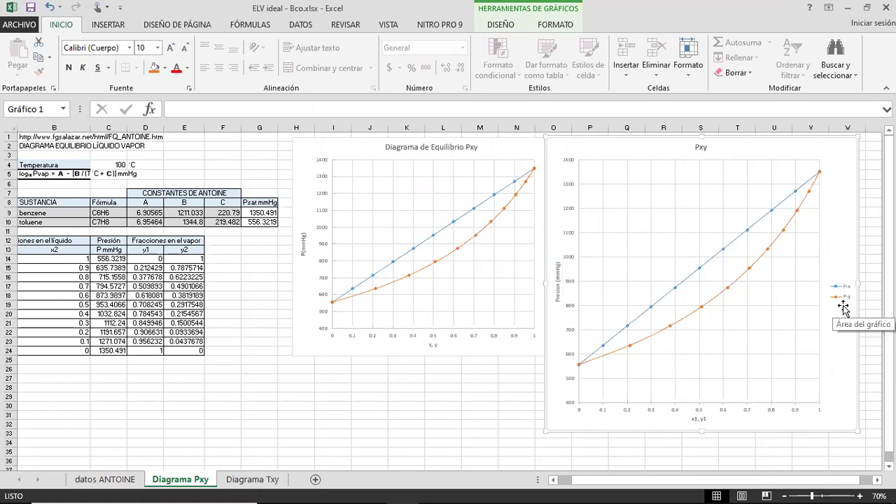
{"action": "scroll", "coordinate": [846, 300], "scroll_direction": "up", "scroll_amount": 3, "text": "ctrl"}
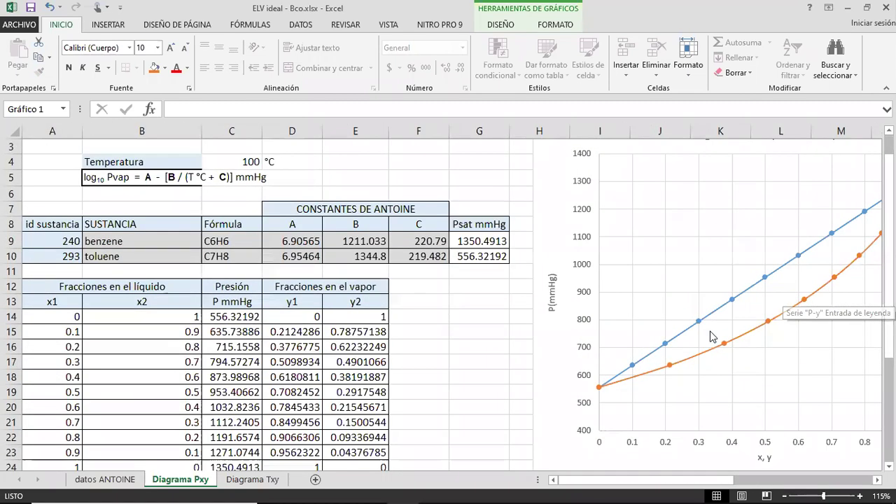
{"action": "left_click_drag", "start_coordinate": [605, 484], "coordinate": [634, 483]}
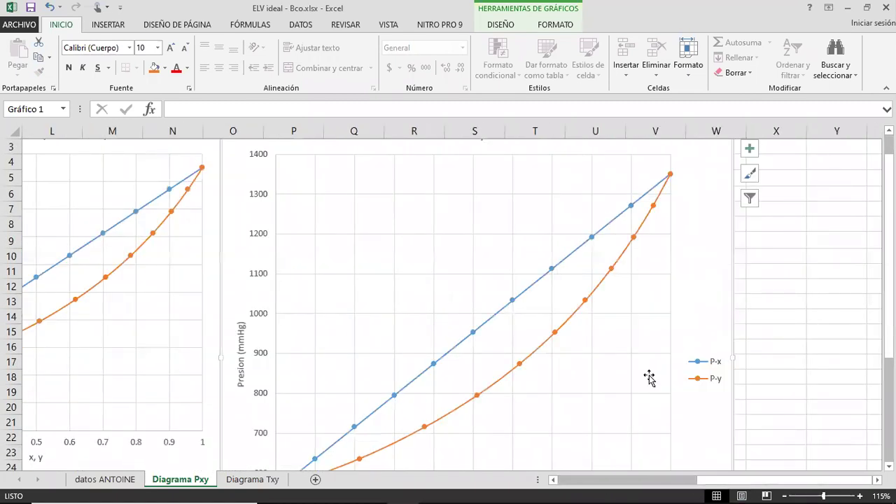
{"action": "scroll", "coordinate": [646, 376], "scroll_direction": "down", "scroll_amount": 2}
{"action": "scroll", "coordinate": [756, 300], "scroll_direction": "up", "scroll_amount": 2}
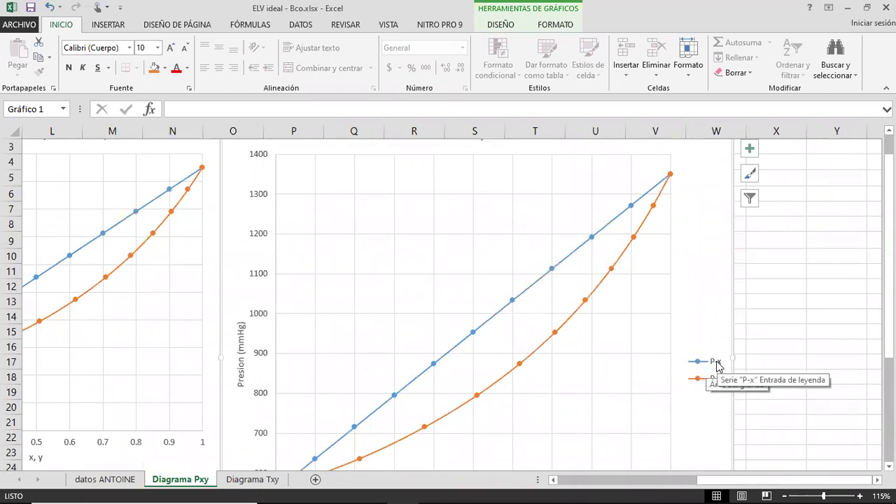
{"action": "left_click_drag", "start_coordinate": [890, 198], "coordinate": [889, 206]}
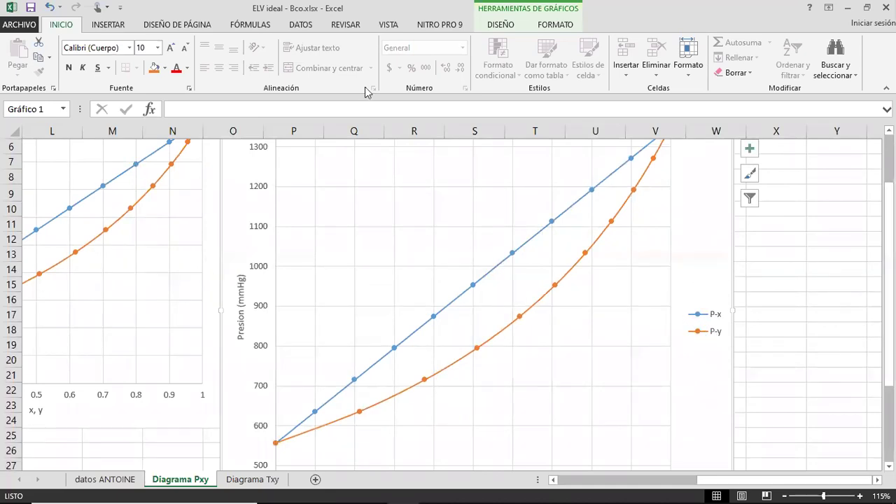
Step: Collapse the ribbon to give the Diagrama Pxy sheet more room
{"action": "double_click", "coordinate": [61, 28]}
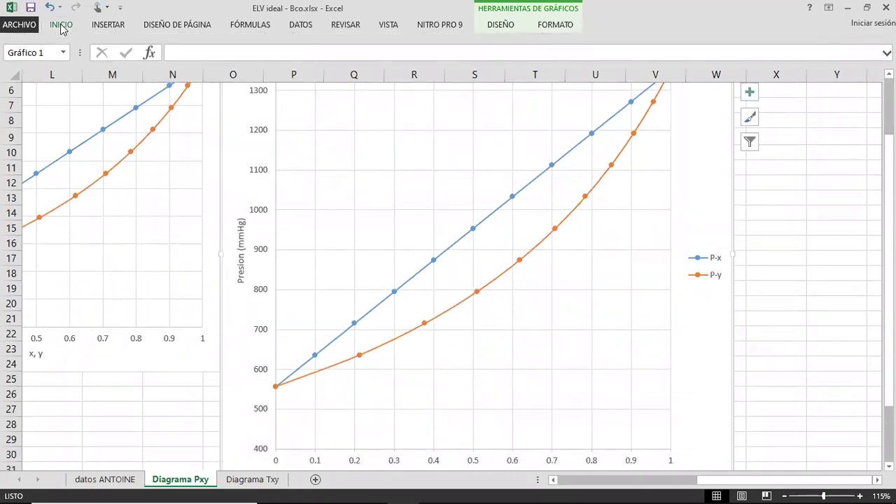
{"action": "left_click", "coordinate": [61, 28]}
{"action": "double_click", "coordinate": [61, 28]}
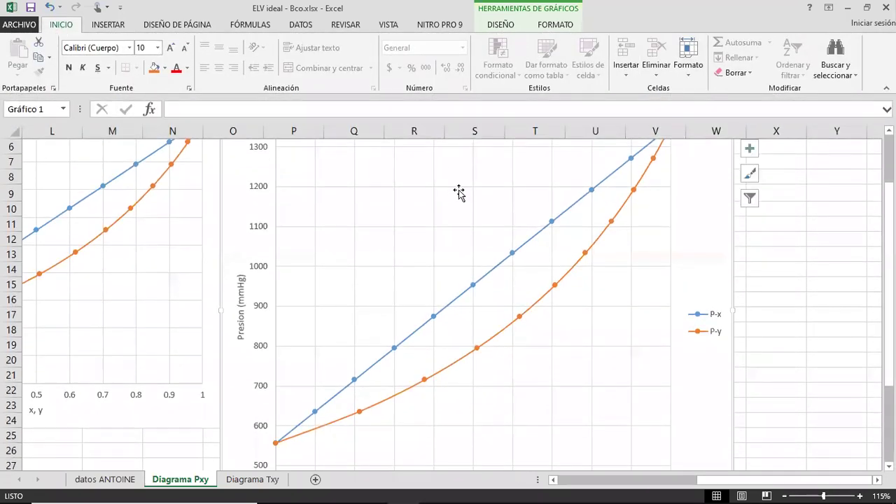
{"action": "left_click", "coordinate": [110, 27]}
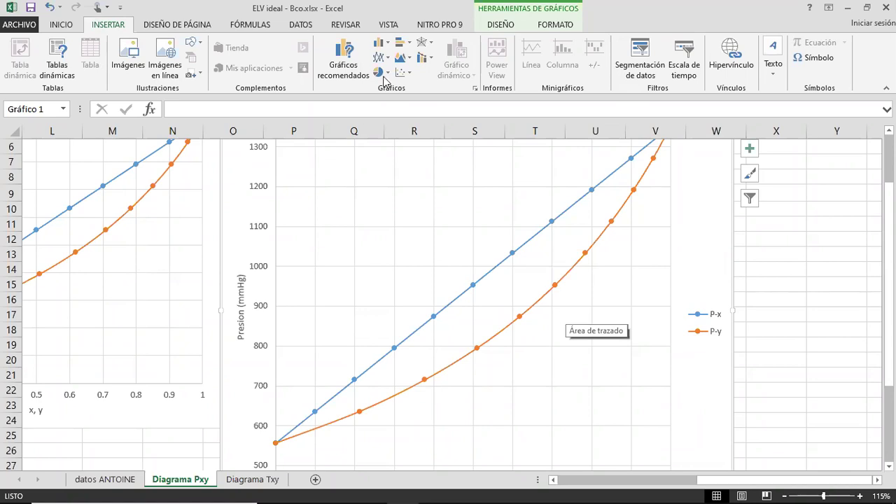
{"action": "double_click", "coordinate": [112, 27]}
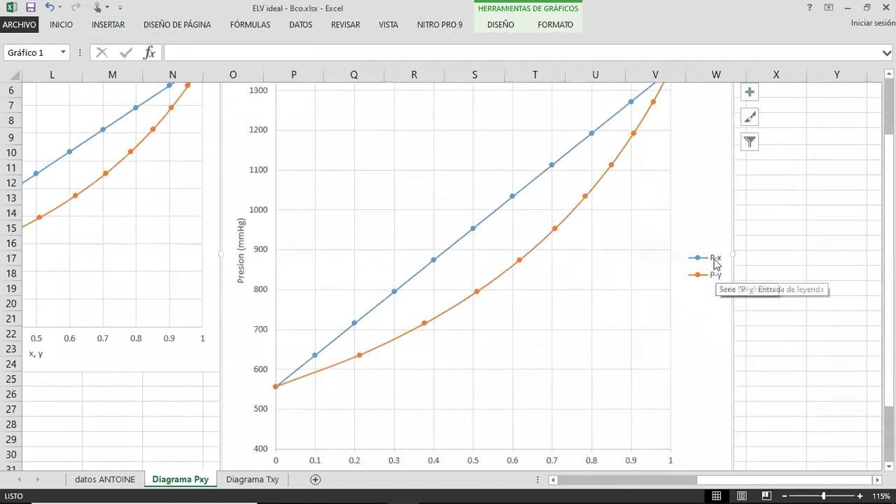
Step: Inspect the new Pxy chart's legend and overall layout, and look at its element and style options
{"action": "left_click", "coordinate": [714, 273]}
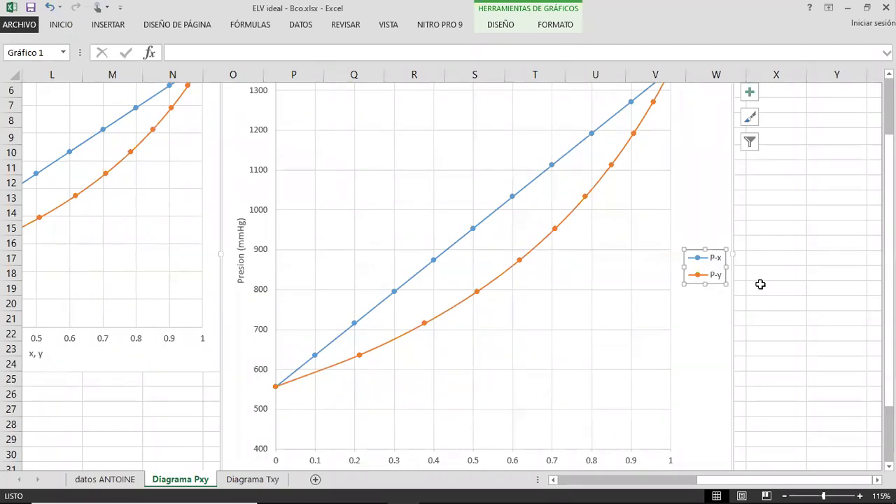
{"action": "scroll", "coordinate": [760, 285], "scroll_direction": "down", "scroll_amount": 2, "text": "ctrl"}
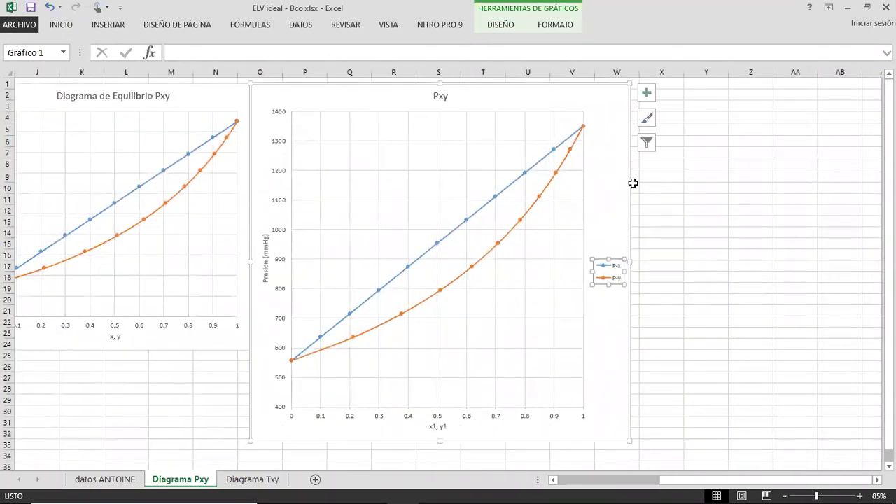
{"action": "left_click", "coordinate": [714, 230]}
{"action": "left_click", "coordinate": [643, 175]}
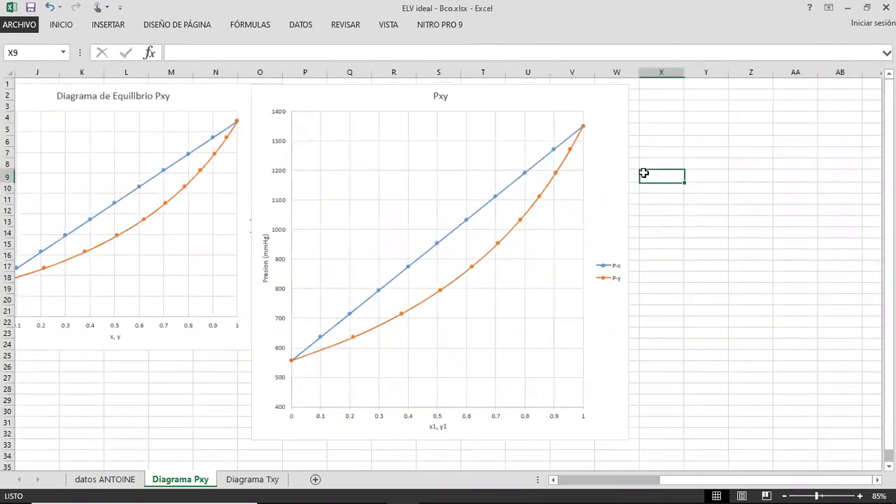
{"action": "left_click", "coordinate": [606, 113]}
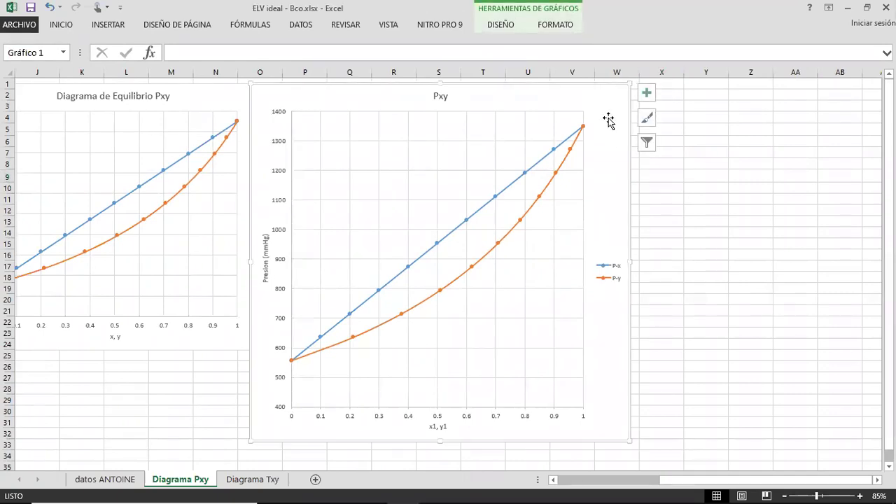
{"action": "scroll", "coordinate": [572, 227], "scroll_direction": "up", "scroll_amount": 1, "text": "ctrl"}
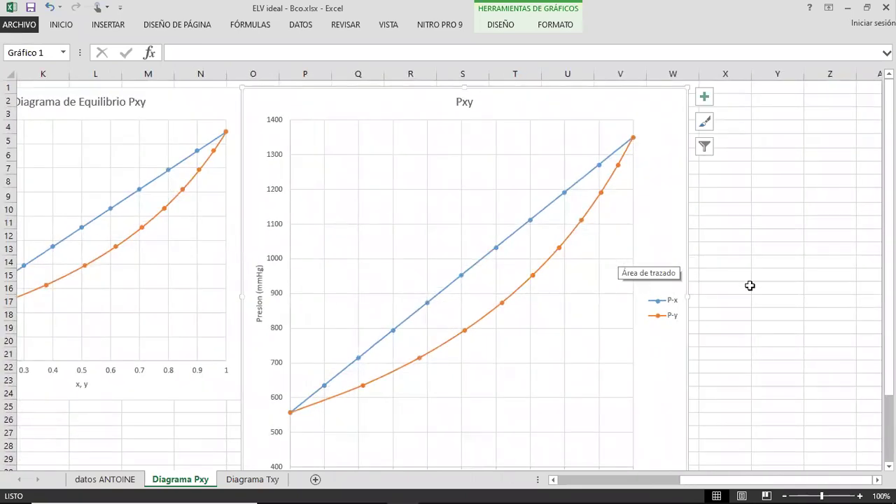
{"action": "mouse_move", "coordinate": [890, 148]}
{"action": "left_mouse_down"}
{"action": "mouse_move", "coordinate": [890, 210]}
{"action": "mouse_move", "coordinate": [889, 146]}
{"action": "left_mouse_up"}
{"action": "left_click", "coordinate": [704, 97]}
{"action": "left_click", "coordinate": [705, 122]}
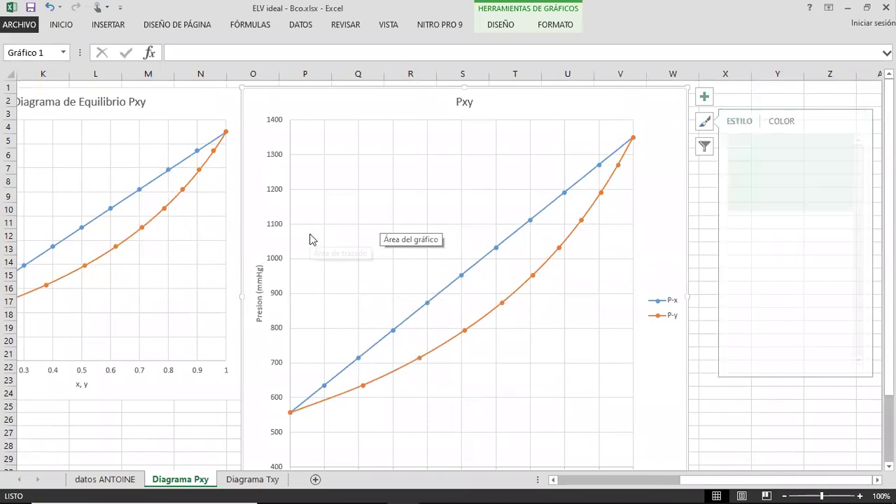
Step: Deselect the new Pxy chart and save the workbook
{"action": "left_click", "coordinate": [705, 237]}
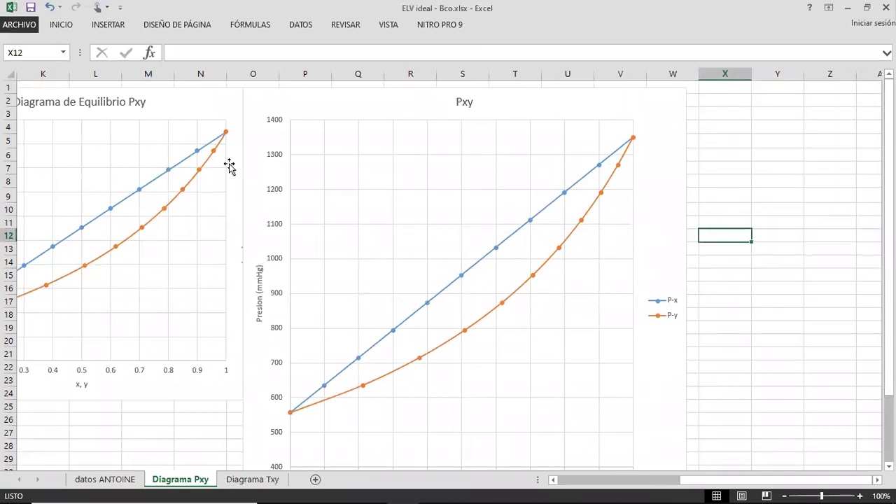
{"action": "left_click", "coordinate": [32, 9]}
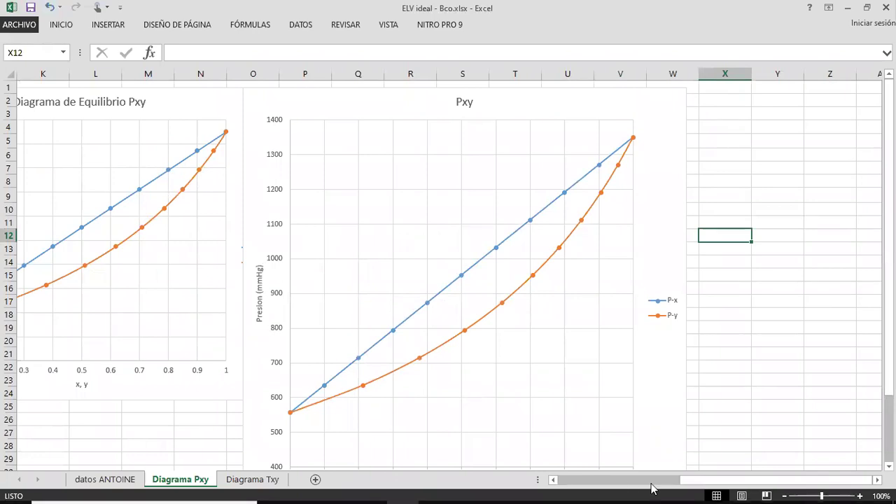
Step: Return to the equilibrium data table and highlight the x1 liquid fractions in A14:A24
{"action": "left_click_drag", "start_coordinate": [732, 483], "coordinate": [560, 481]}
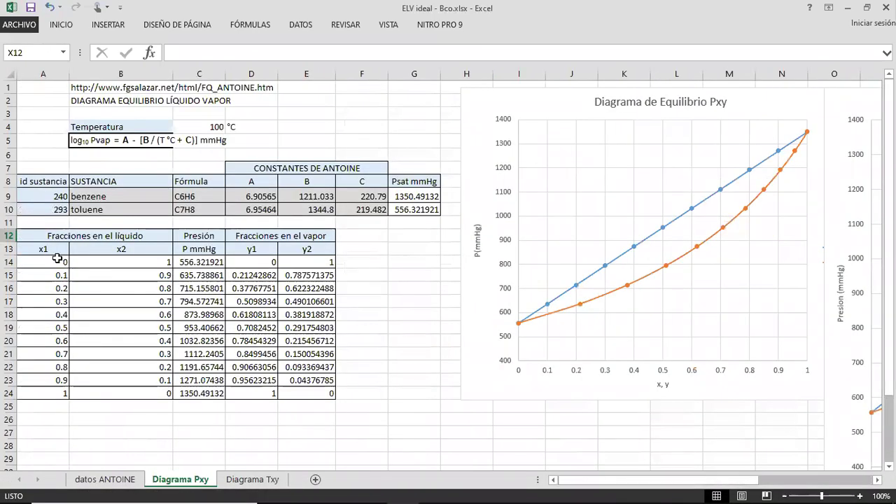
{"action": "left_click_drag", "start_coordinate": [56, 259], "coordinate": [54, 387]}
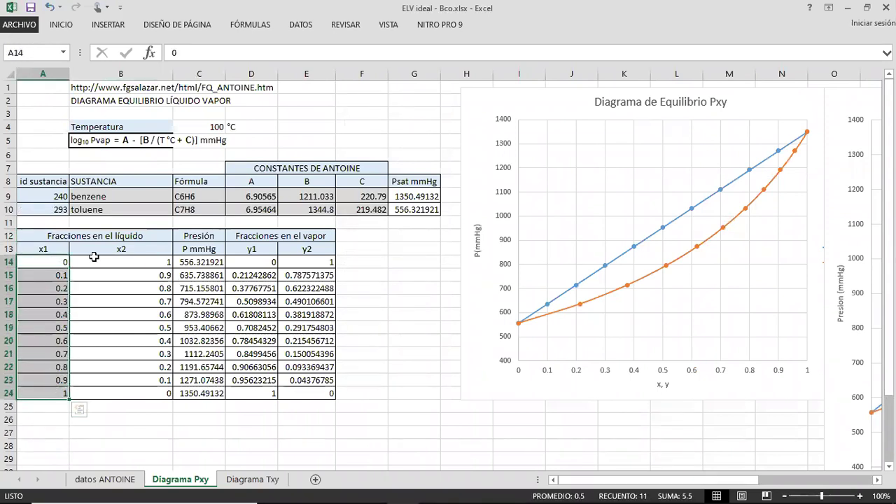
{"action": "left_click", "coordinate": [56, 260]}
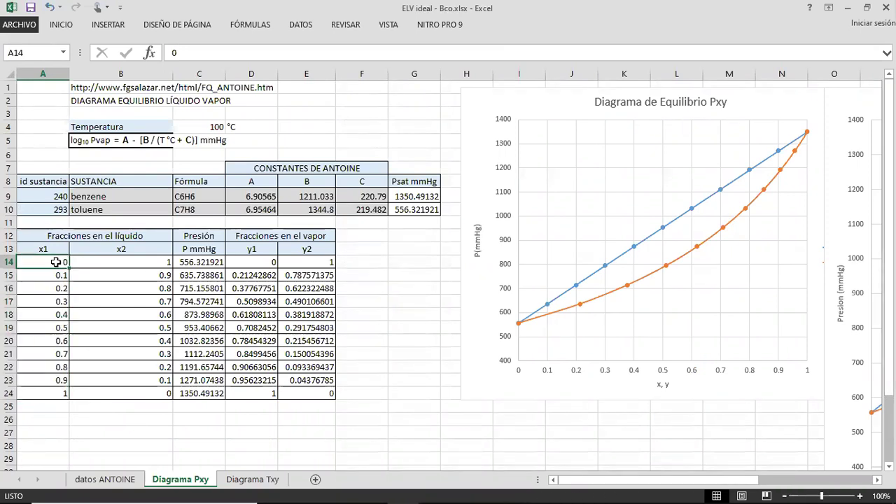
{"action": "left_click_drag", "start_coordinate": [56, 260], "coordinate": [60, 393]}
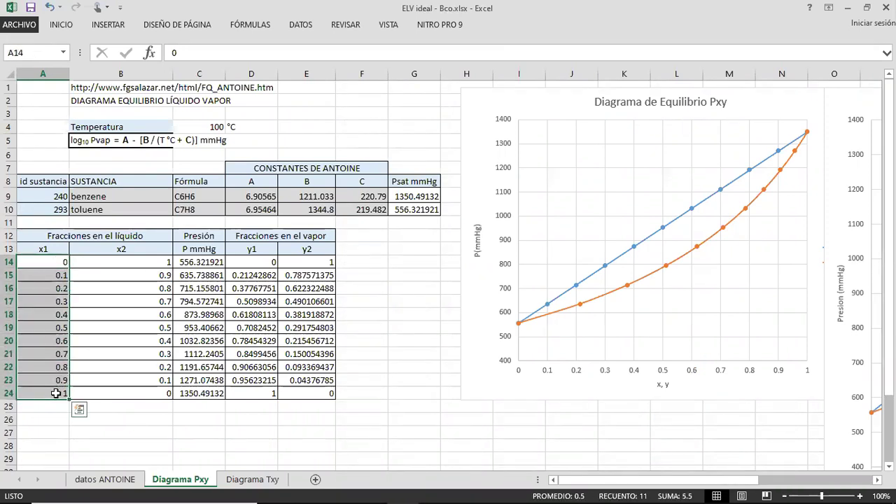
{"action": "left_click", "coordinate": [56, 275]}
{"action": "key", "text": "Up"}
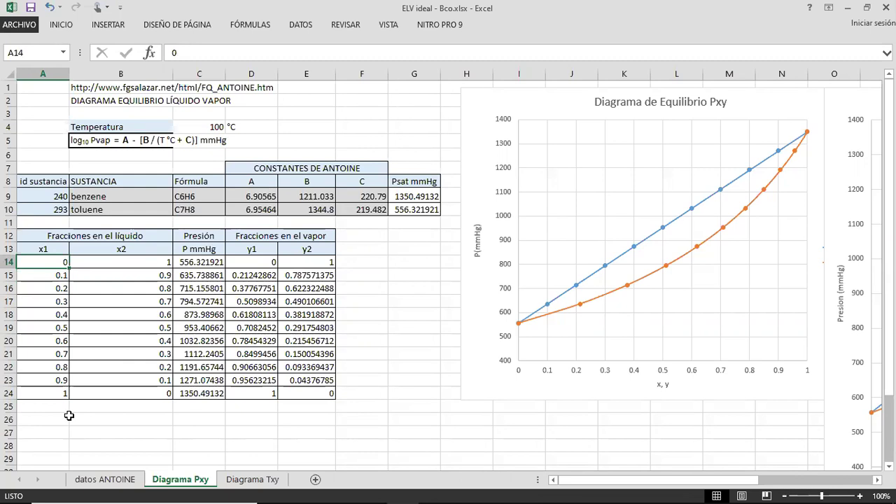
Step: Enlarge the data table and go through the x1 column cell by cell down to A25
{"action": "scroll", "coordinate": [69, 416], "scroll_direction": "up", "scroll_amount": 1}
{"action": "left_click", "coordinate": [72, 304]}
{"action": "key", "text": "Down"}
{"action": "key", "text": "Down"}
{"action": "key", "text": "Down"}
{"action": "key", "text": "Down"}
{"action": "key", "text": "Down"}
{"action": "key", "text": "Down"}
{"action": "key", "text": "Down"}
{"action": "key", "text": "Down"}
{"action": "key", "text": "Down"}
{"action": "key", "text": "Down"}
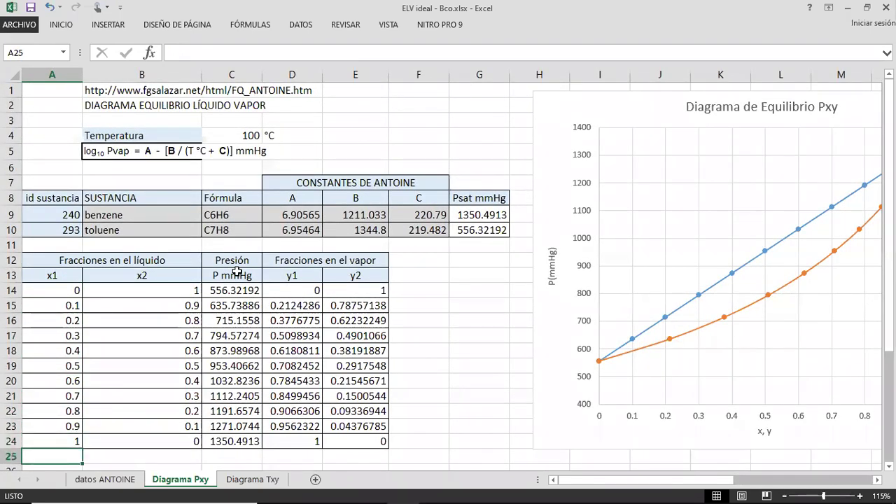
Step: Highlight the x1 values in A14:A24 again and check the individual entries in A14 and A15
{"action": "left_click", "coordinate": [75, 287]}
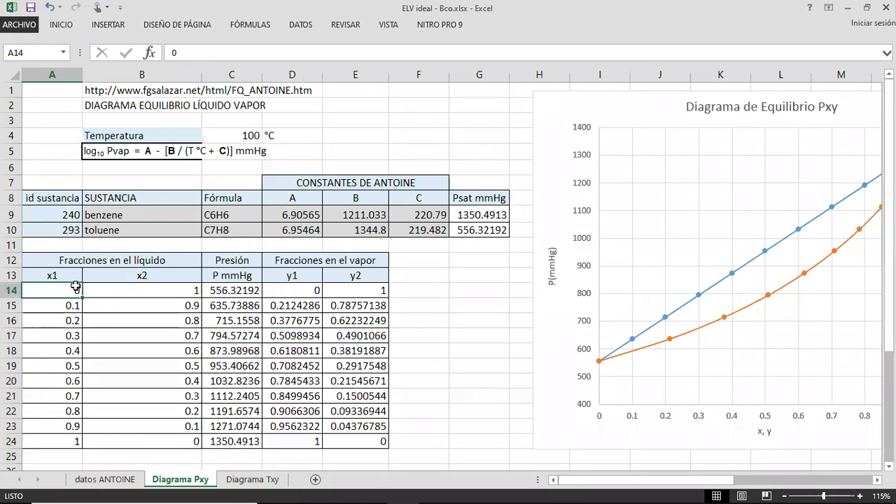
{"action": "left_click_drag", "start_coordinate": [76, 287], "coordinate": [55, 446]}
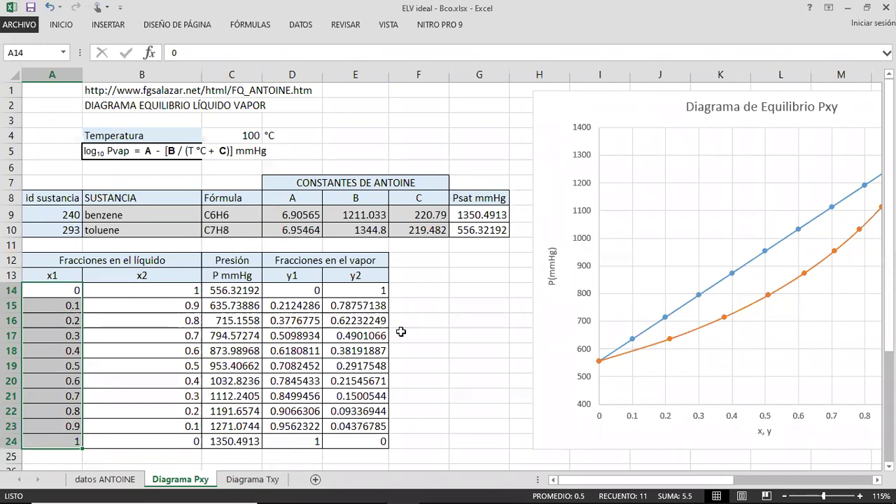
{"action": "left_click", "coordinate": [76, 302]}
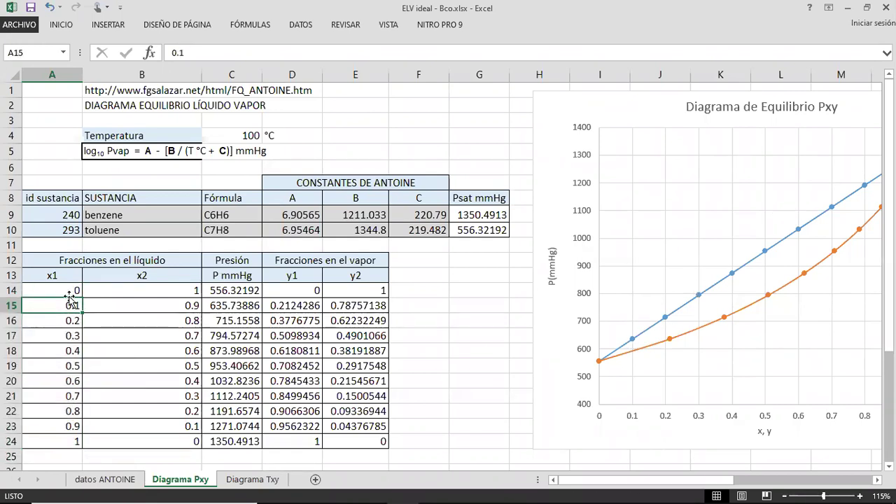
{"action": "left_click", "coordinate": [60, 291]}
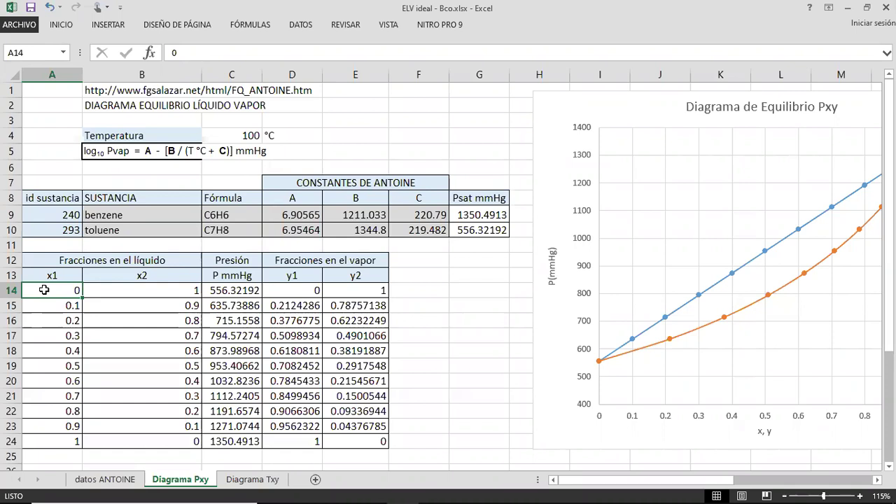
{"action": "left_click_drag", "start_coordinate": [46, 290], "coordinate": [60, 435]}
Step: Examine the x2 formulas in B14 and B15 and highlight the full data range A14:E24
{"action": "left_click", "coordinate": [91, 292]}
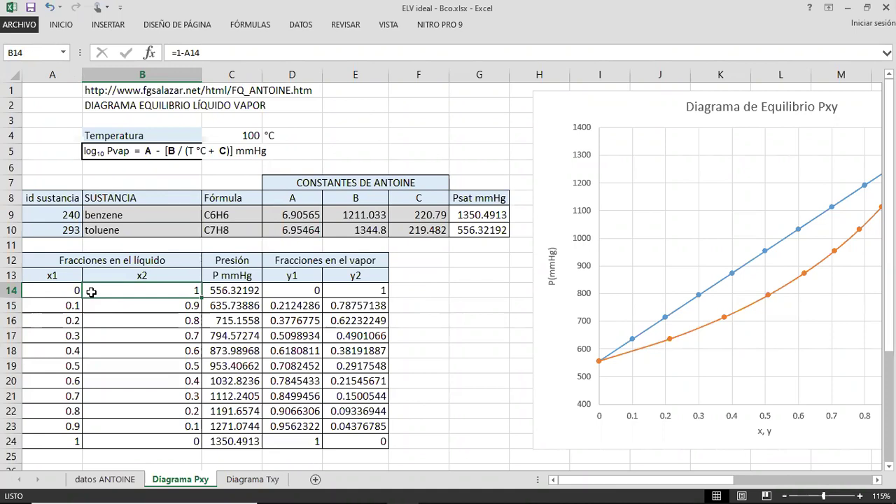
{"action": "mouse_move", "coordinate": [67, 291]}
{"action": "left_mouse_down"}
{"action": "mouse_move", "coordinate": [296, 301]}
{"action": "mouse_move", "coordinate": [294, 417]}
{"action": "mouse_move", "coordinate": [334, 460]}
{"action": "mouse_move", "coordinate": [126, 320]}
{"action": "mouse_move", "coordinate": [56, 287]}
{"action": "left_mouse_up"}
{"action": "left_click", "coordinate": [359, 446]}
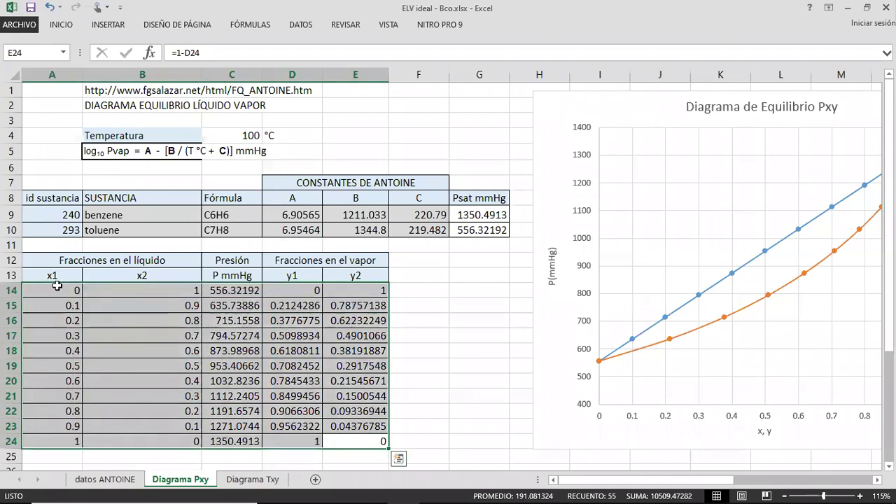
{"action": "left_click", "coordinate": [168, 301]}
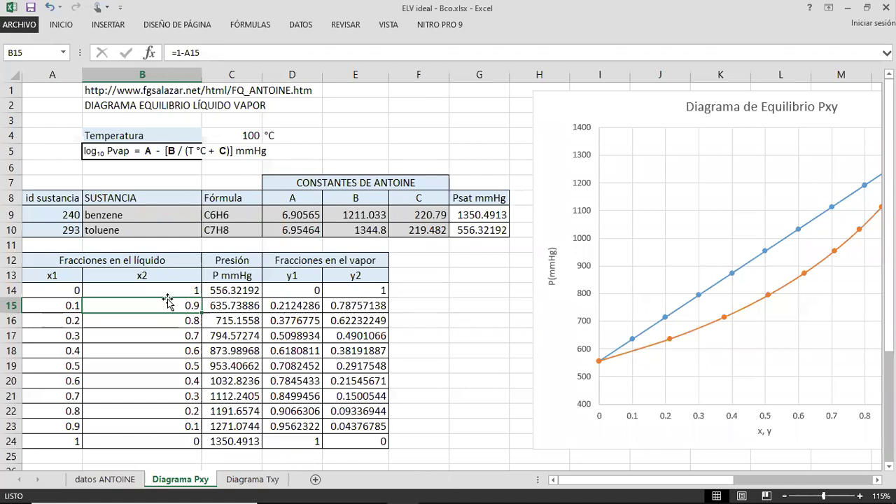
Step: Zoom out on the Pxy worksheet, then open the Diagrama Txy sheet and show it from its first row
{"action": "left_click", "coordinate": [204, 122]}
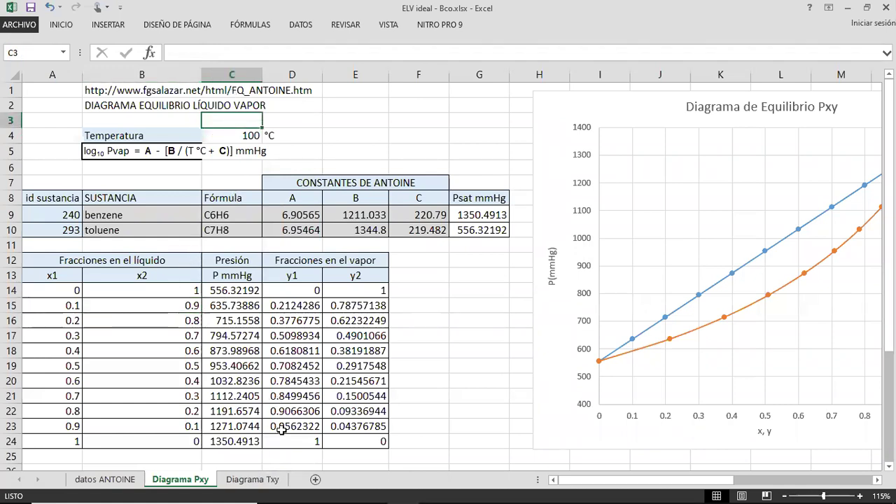
{"action": "scroll", "coordinate": [357, 288], "scroll_direction": "down", "scroll_amount": 2}
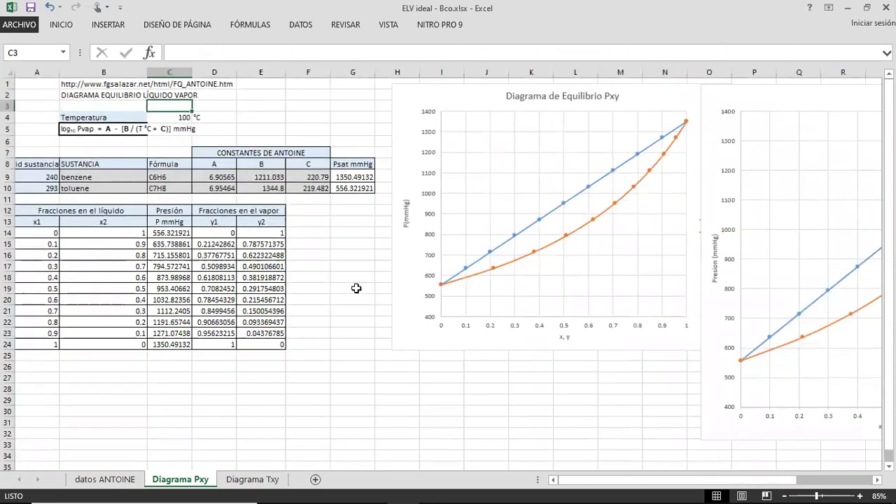
{"action": "left_click", "coordinate": [255, 479]}
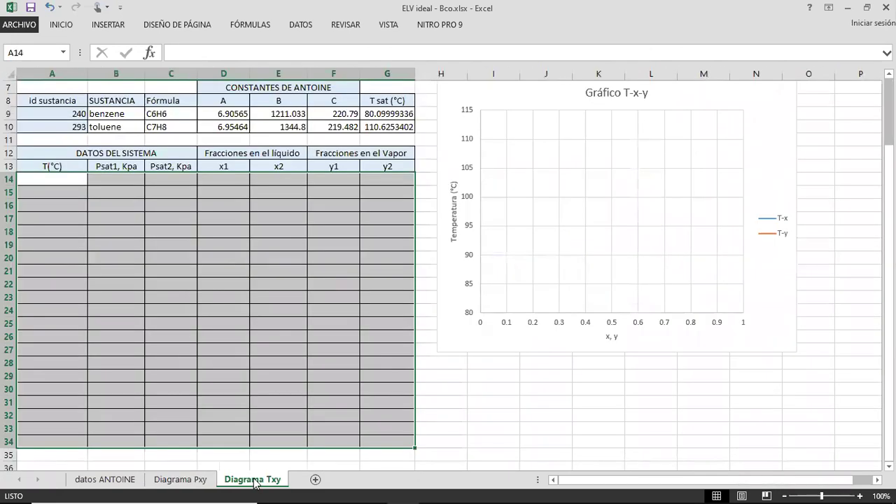
{"action": "left_click", "coordinate": [308, 252]}
{"action": "scroll", "coordinate": [309, 253], "scroll_direction": "up", "scroll_amount": 2}
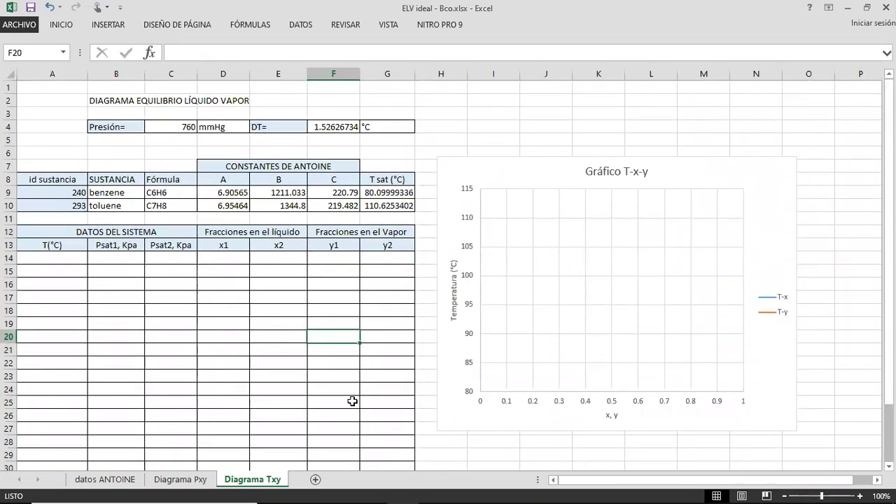
Step: Highlight the substance and Antoine constants table A8:G10, then examine the system pressure in C4 and the DT formula in F4
{"action": "mouse_move", "coordinate": [399, 488]}
{"action": "left_click_drag", "start_coordinate": [75, 180], "coordinate": [374, 203]}
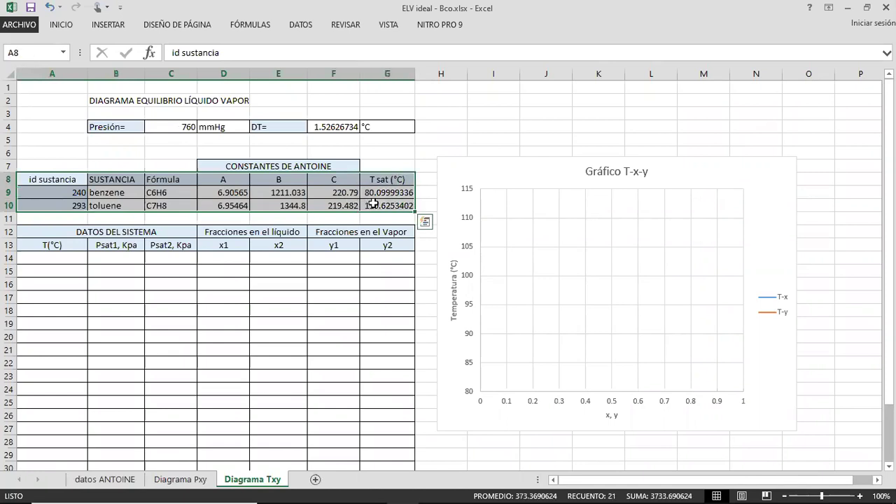
{"action": "left_click", "coordinate": [311, 152]}
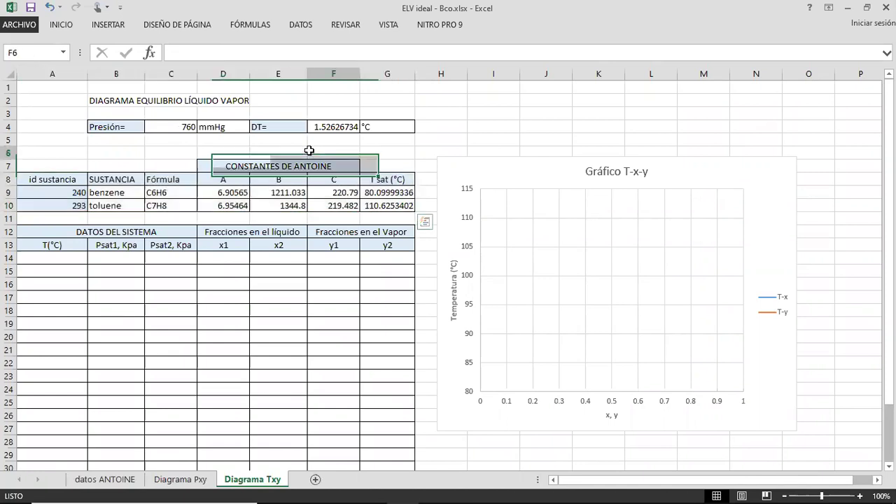
{"action": "left_click", "coordinate": [190, 125]}
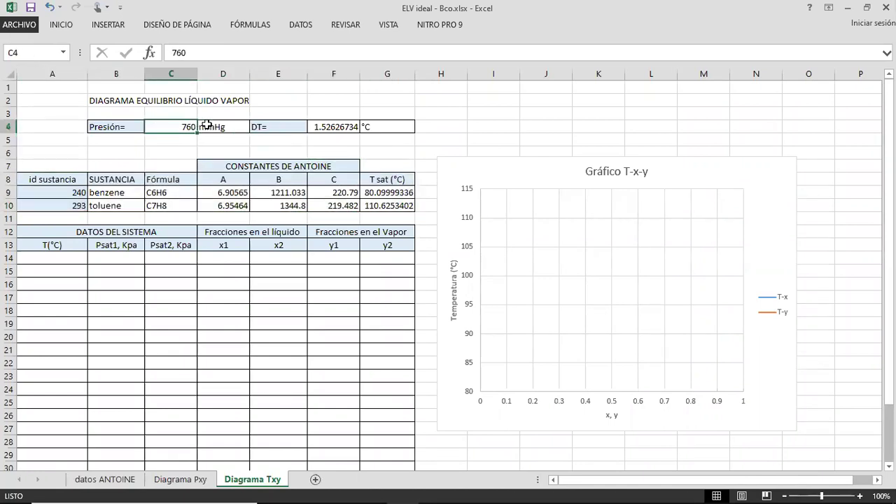
{"action": "left_click", "coordinate": [348, 128]}
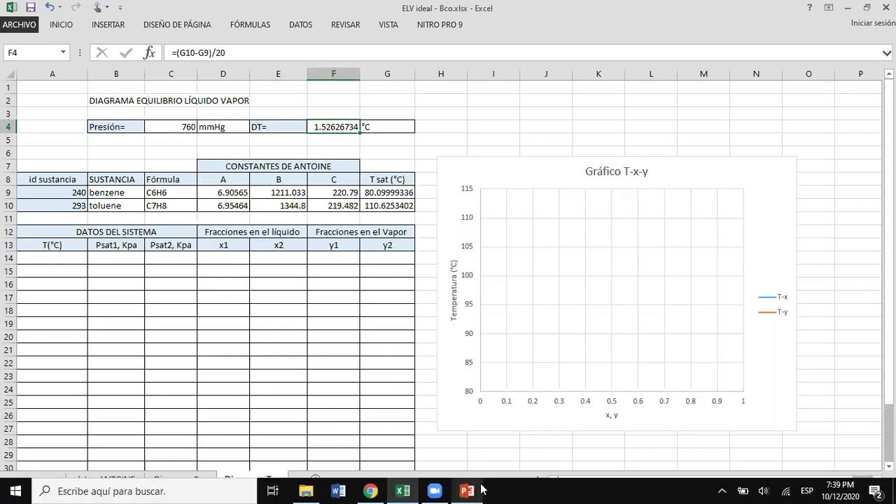
Step: Switch to PowerPoint, show slide 9 on the Txy diagram algorithm, and highlight points 1 and 2 on pressure and saturation temperature
{"action": "left_click", "coordinate": [468, 490]}
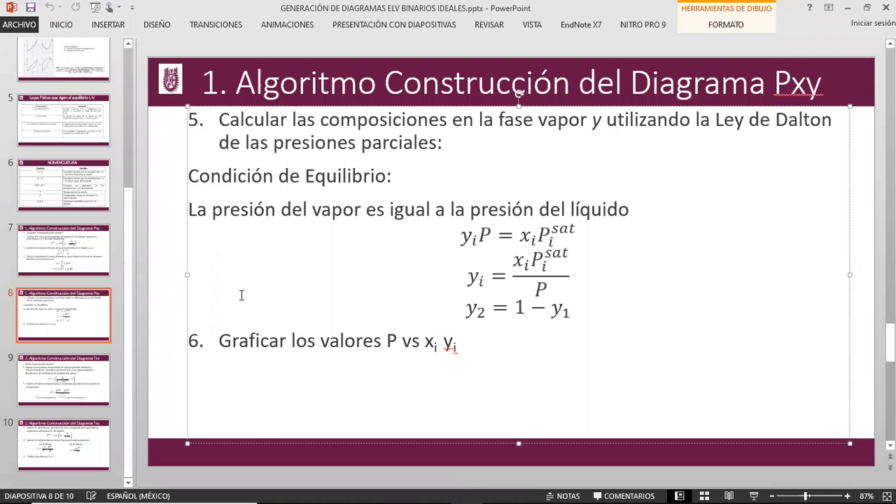
{"action": "left_click", "coordinate": [70, 376]}
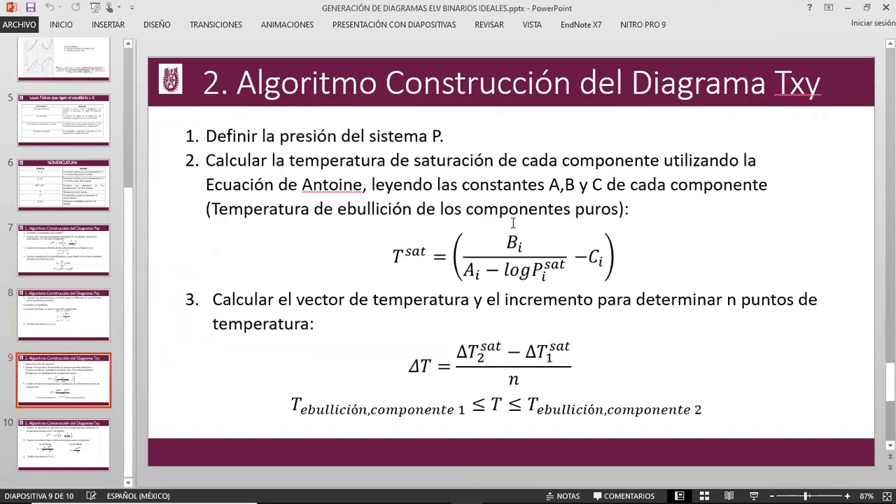
{"action": "triple_click", "coordinate": [373, 136]}
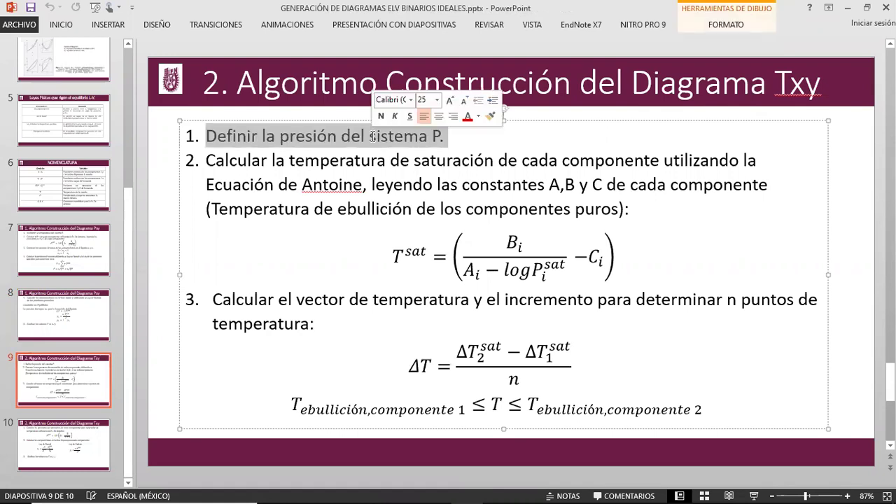
{"action": "left_click", "coordinate": [539, 161]}
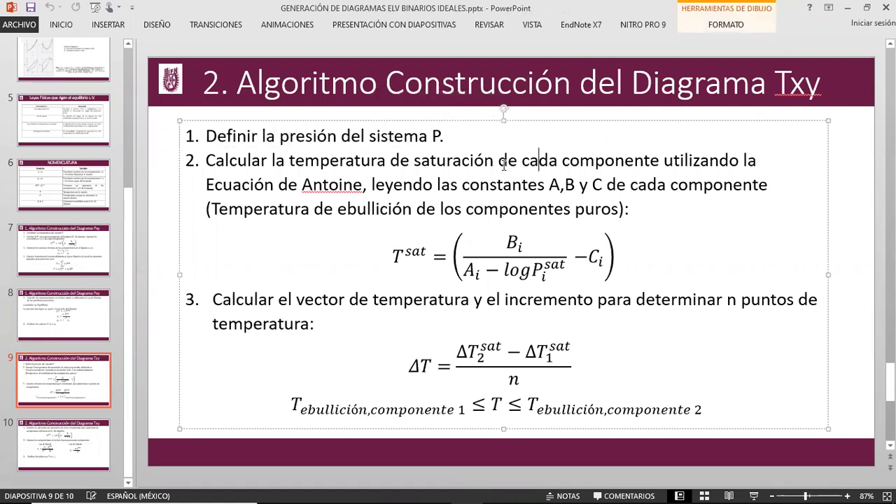
{"action": "left_click_drag", "start_coordinate": [205, 161], "coordinate": [647, 202]}
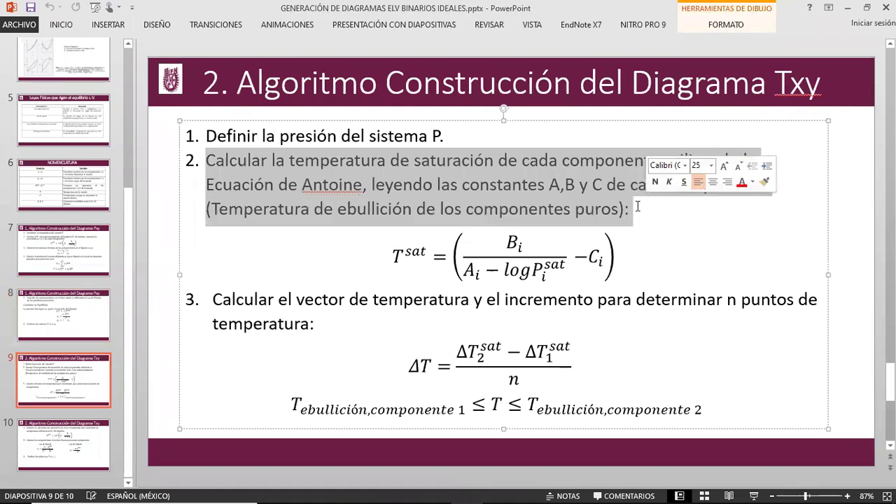
{"action": "left_click", "coordinate": [638, 207]}
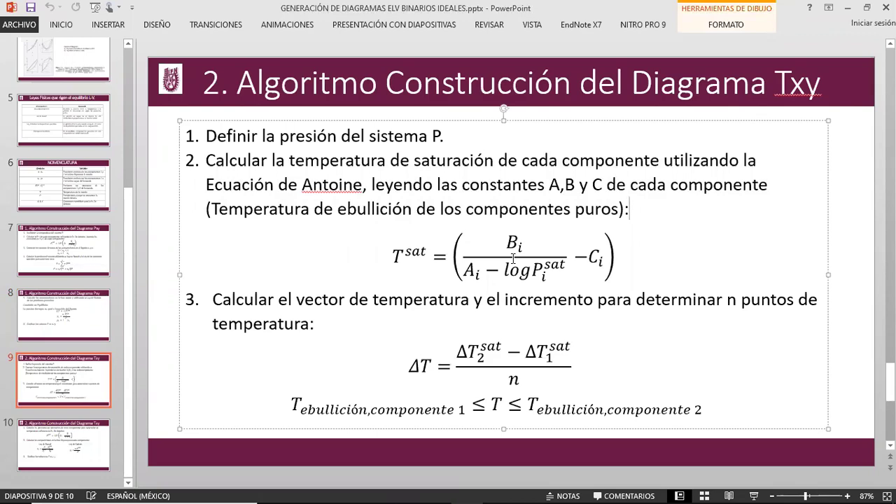
Step: Return to the Diagrama Txy sheet in Excel and examine which cells the benzene T sat formula in G9 references
{"action": "key", "text": "alt+Tab"}
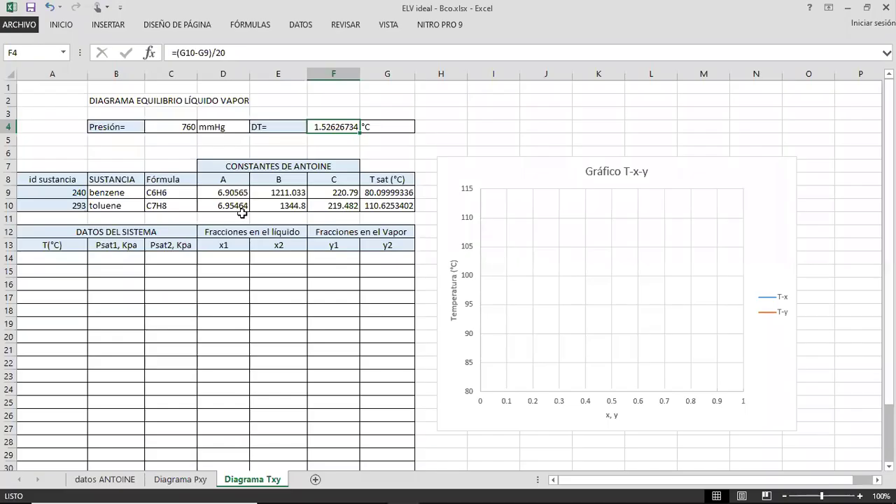
{"action": "left_click_drag", "start_coordinate": [114, 195], "coordinate": [297, 205]}
{"action": "left_click", "coordinate": [399, 192]}
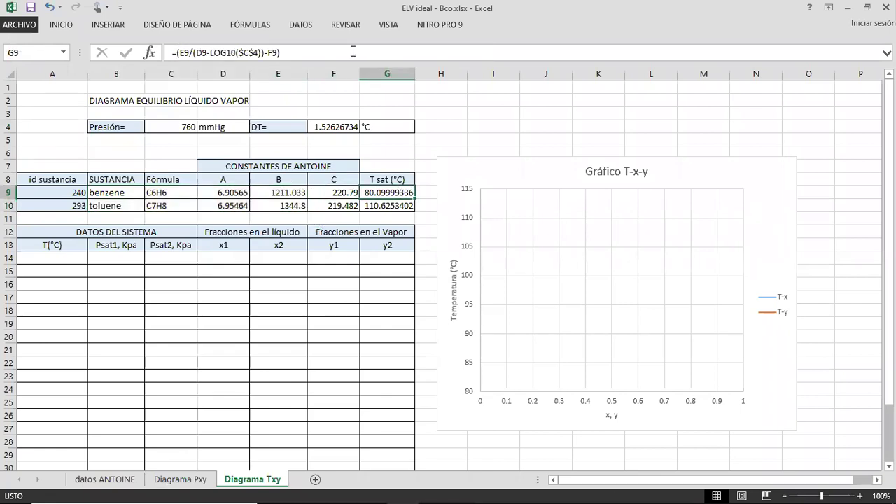
{"action": "left_click", "coordinate": [348, 48]}
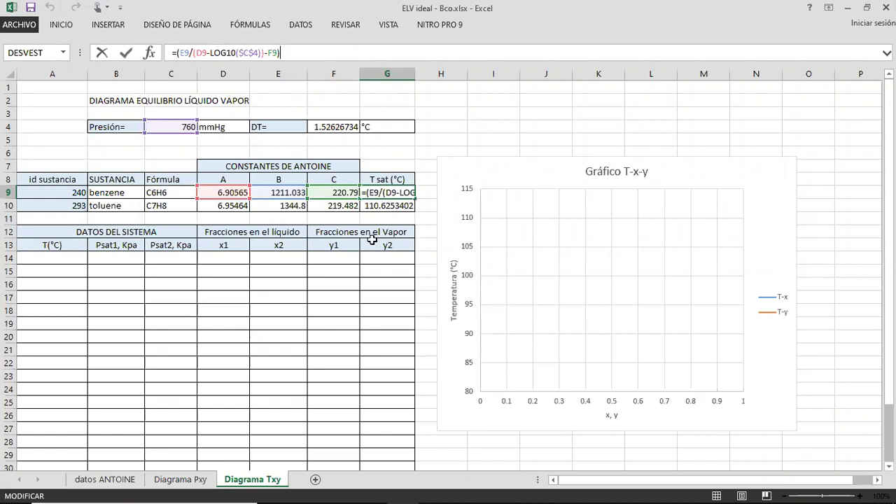
{"action": "key", "text": "ctrl+Return"}
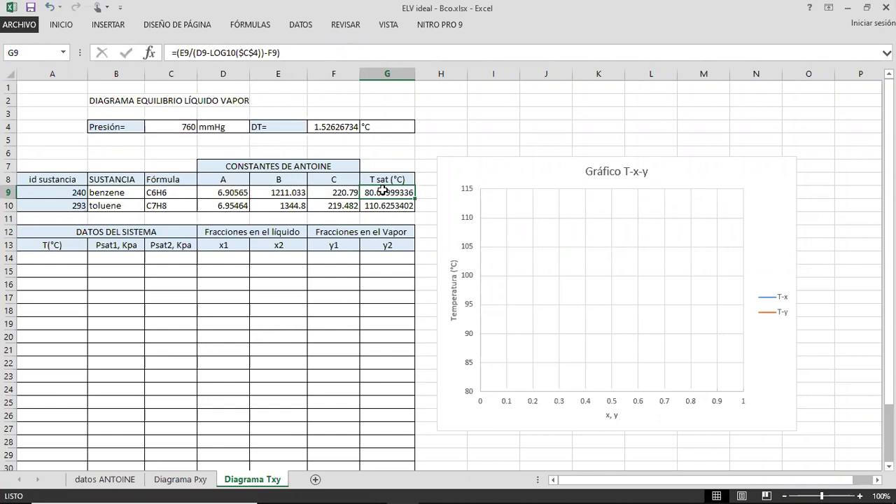
Step: Enter =G9 in A14 to make benzene's saturation temperature the first value of the T(°C) column, and check the formula
{"action": "left_click", "coordinate": [70, 259]}
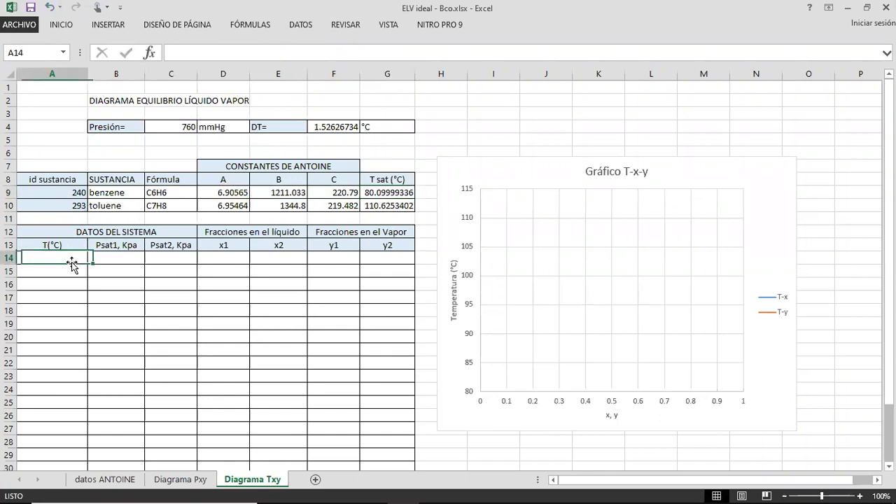
{"action": "type", "text": "="}
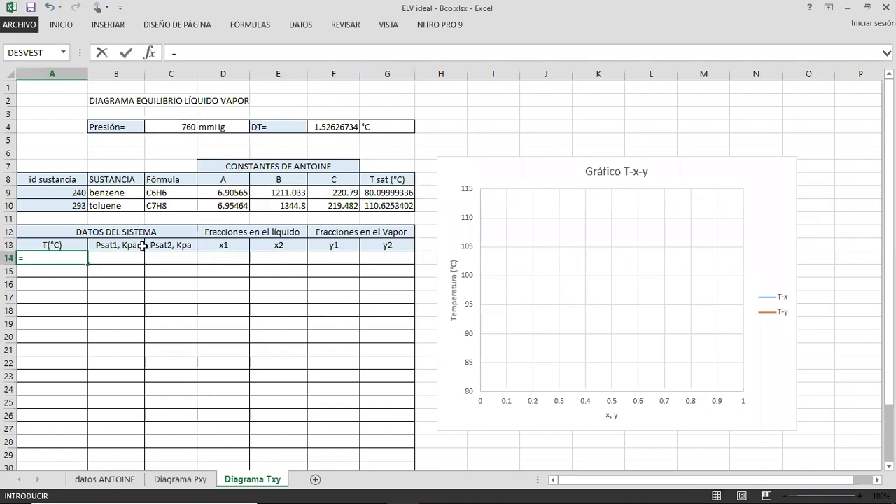
{"action": "left_click", "coordinate": [379, 199]}
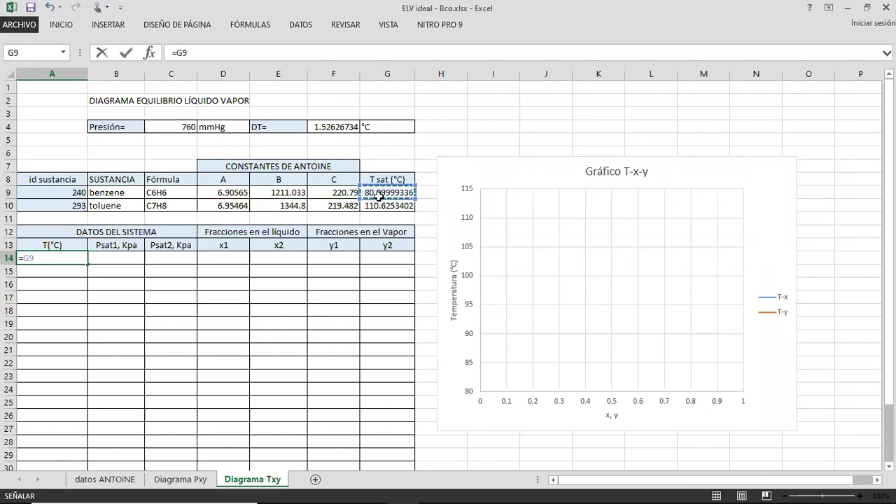
{"action": "key", "text": "Return"}
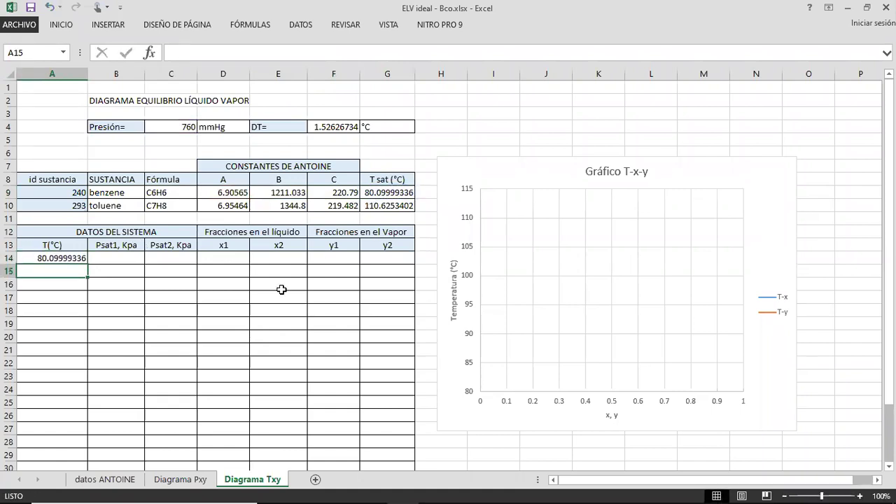
{"action": "left_click", "coordinate": [74, 259]}
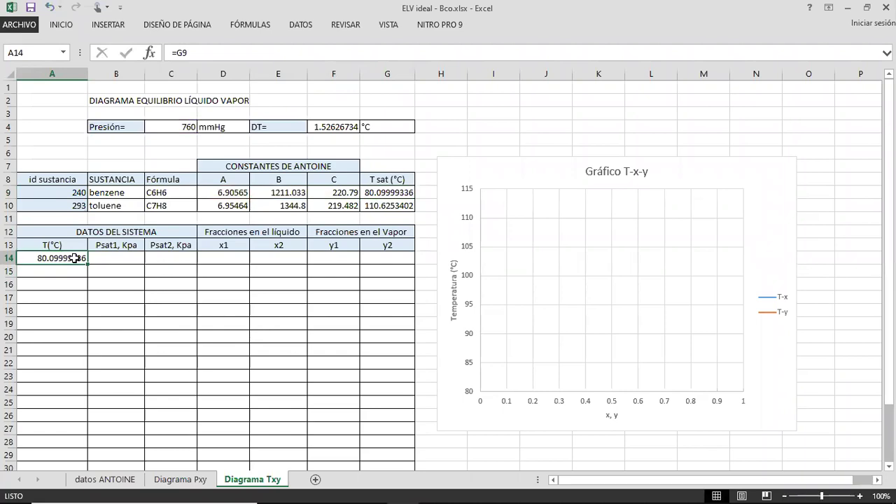
Step: Switch back to the Txy diagram algorithm slide in PowerPoint
{"action": "key", "text": "alt+Tab"}
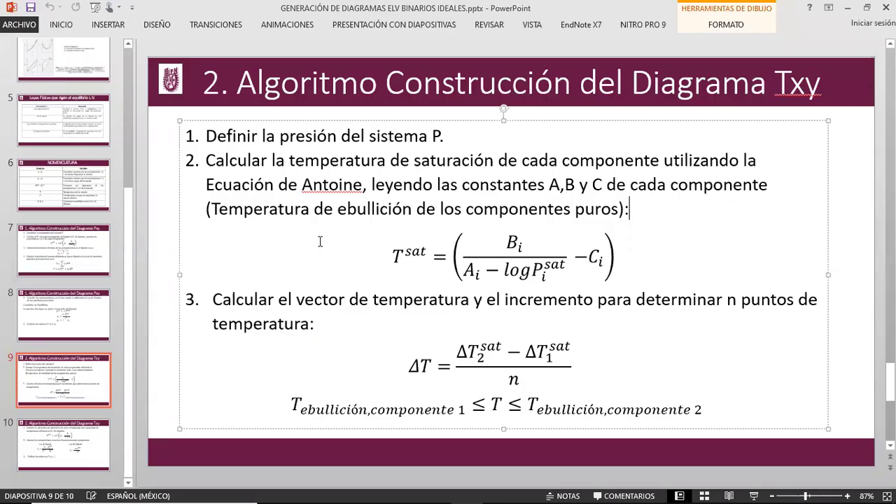